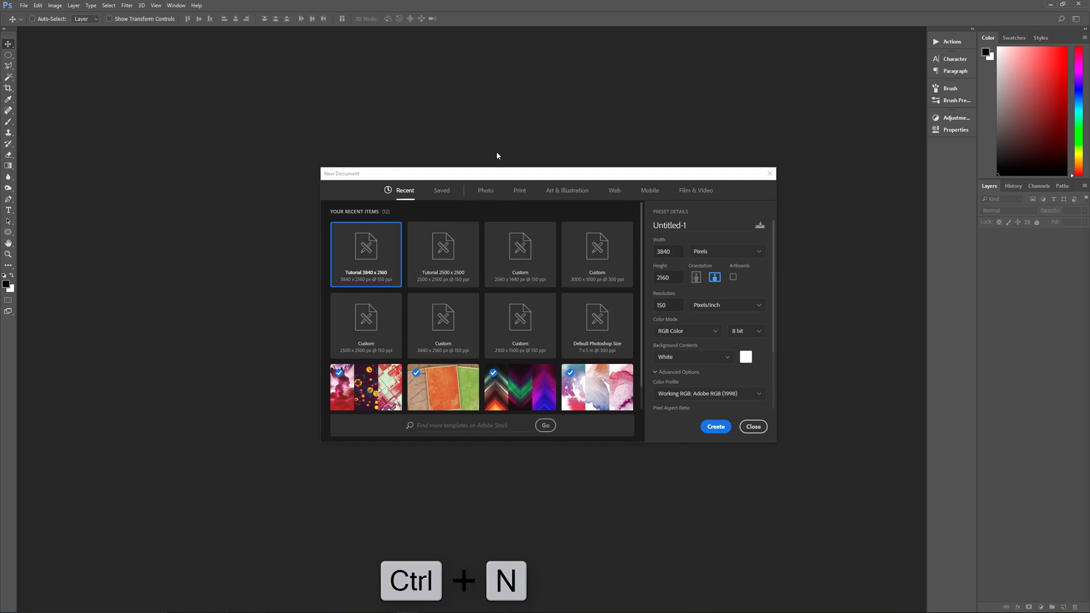
# Create a new 3840 x 2160 pixel document at 150 pixels/inch, named "Aurora Wallpaper", with RGB color and a white background
pyautogui.click(702, 226)
pyautogui.write('Aur')
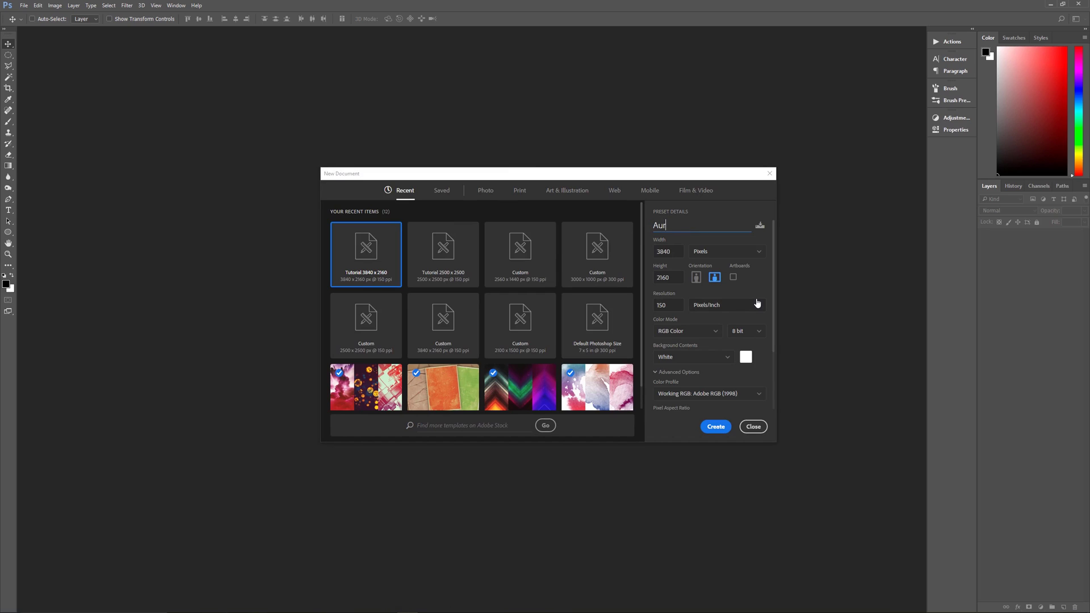
pyautogui.write('ora Wallpaper')
pyautogui.scroll(-3, 726, 362)
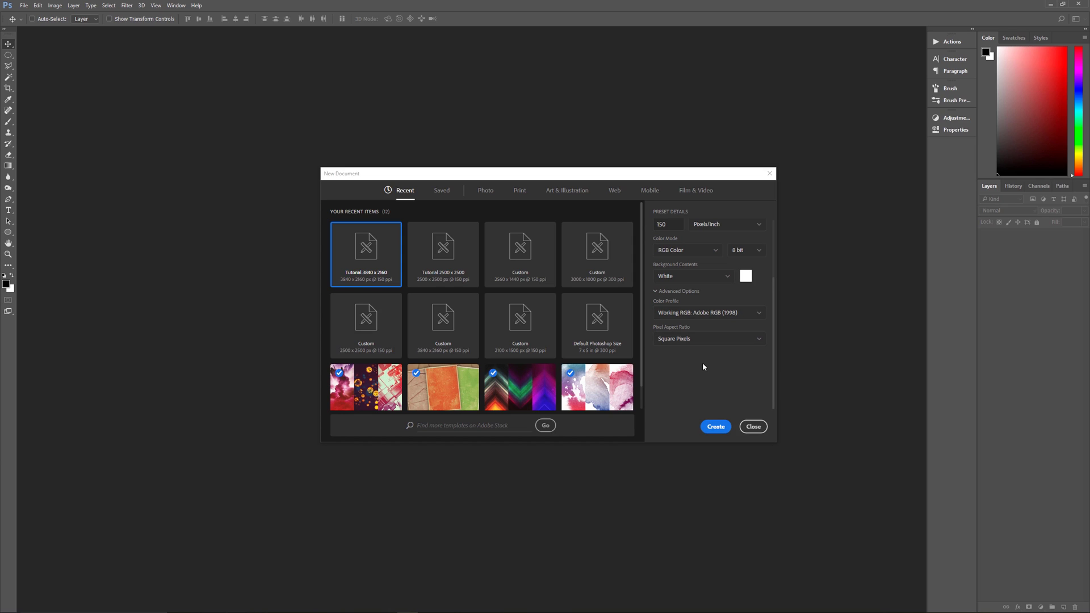
pyautogui.scroll(3, 703, 367)
pyautogui.click(716, 427)
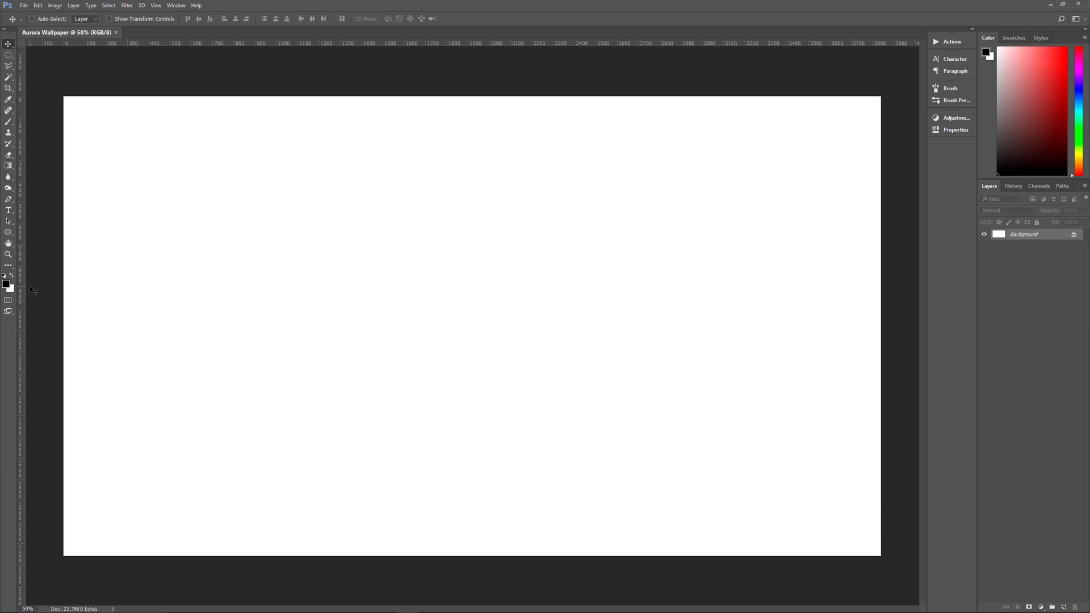
# Set the foreground color to #c9c9c9 and the background color to #1c1c1c
pyautogui.click(6, 284)
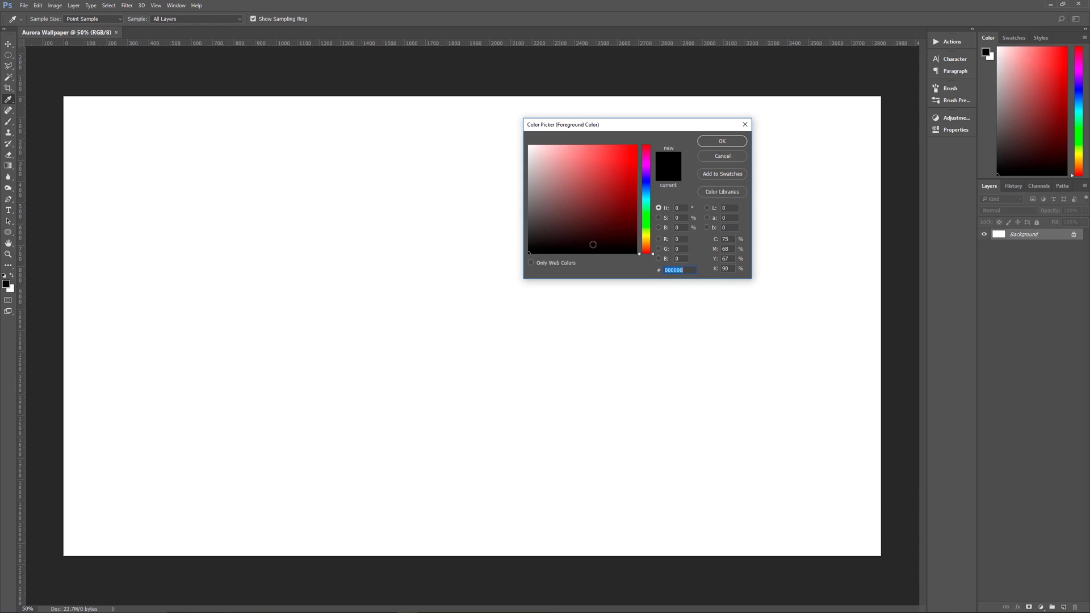
pyautogui.write('c9c9c9')
pyautogui.click(721, 141)
pyautogui.press('v')
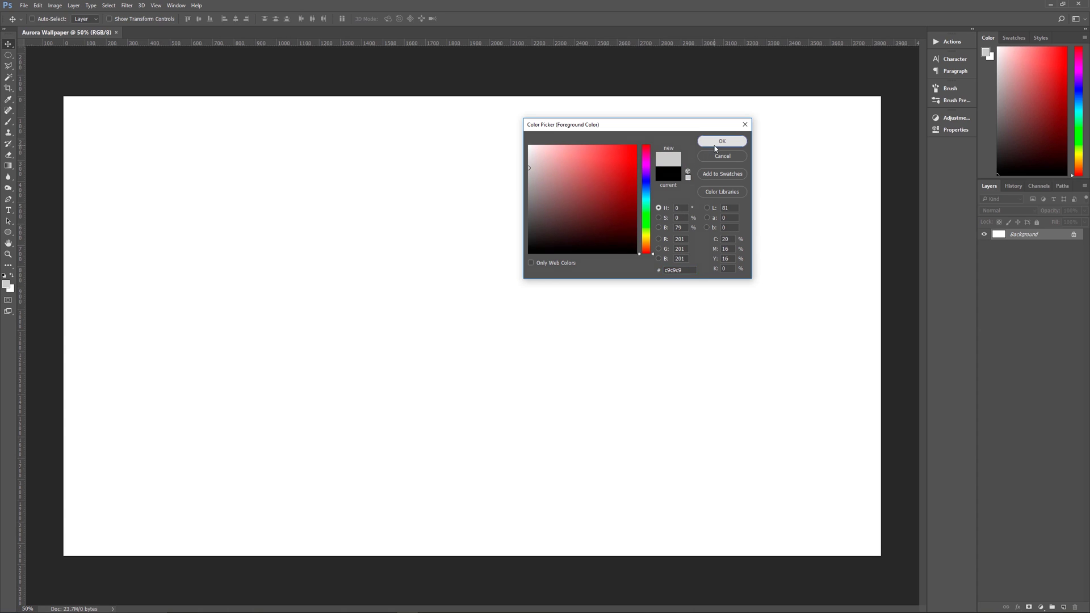
pyautogui.press('i')
pyautogui.click(11, 289)
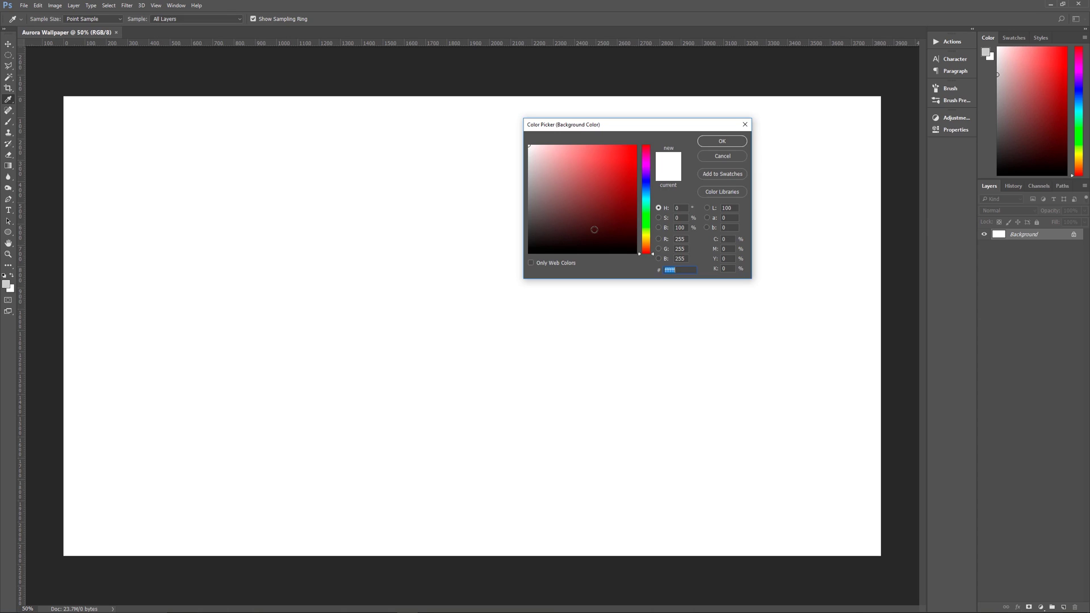
pyautogui.write('1c1c1c')
pyautogui.click(709, 141)
pyautogui.press('v')
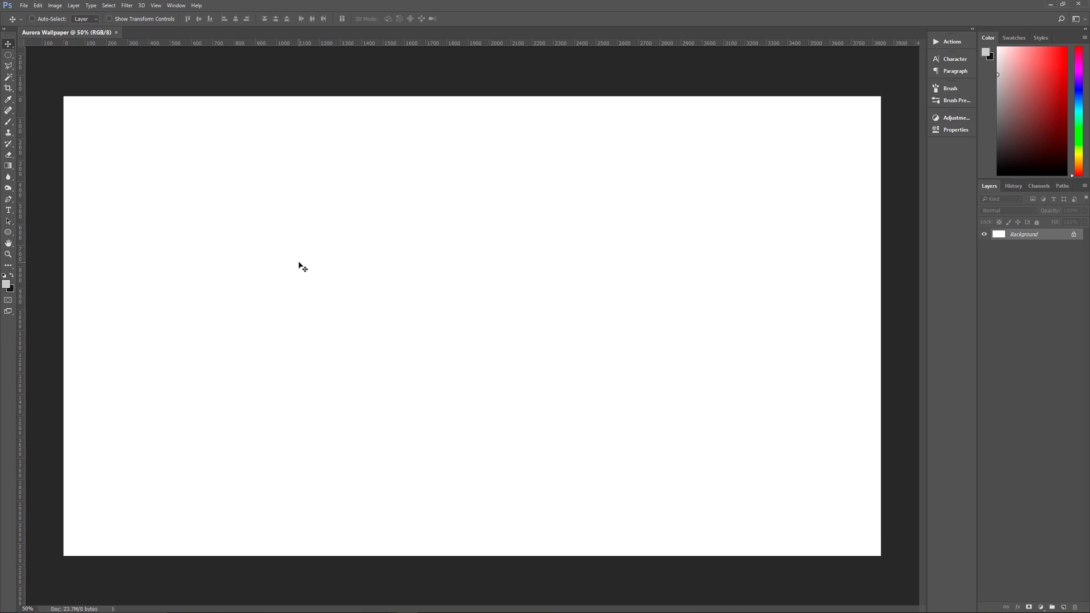
# Render the Clouds filter on the Background layer using the light and dark gray colors
pyautogui.click(127, 6)
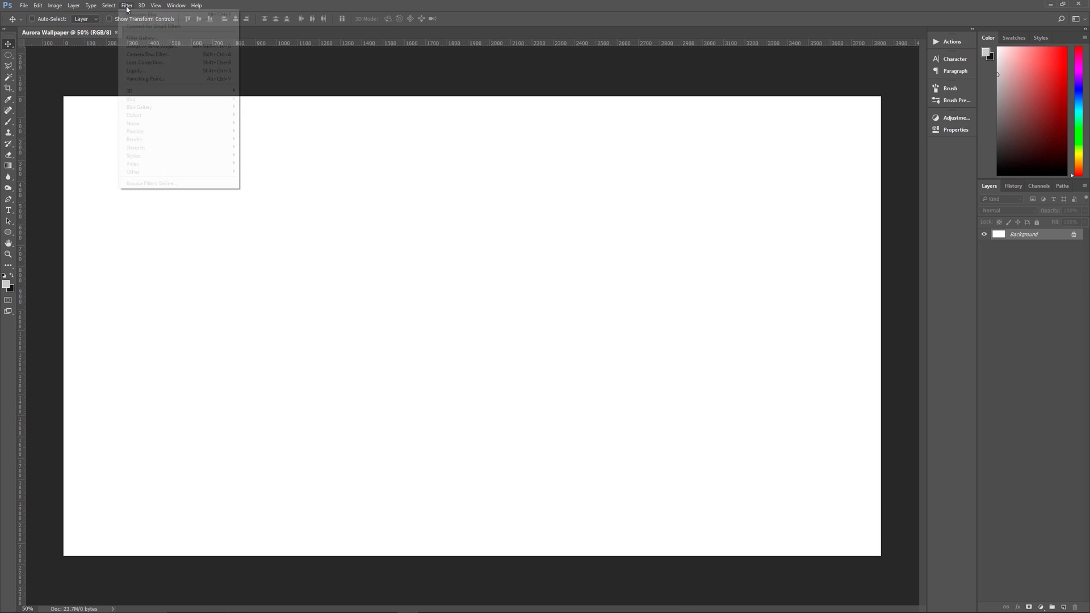
pyautogui.moveTo(152, 139)
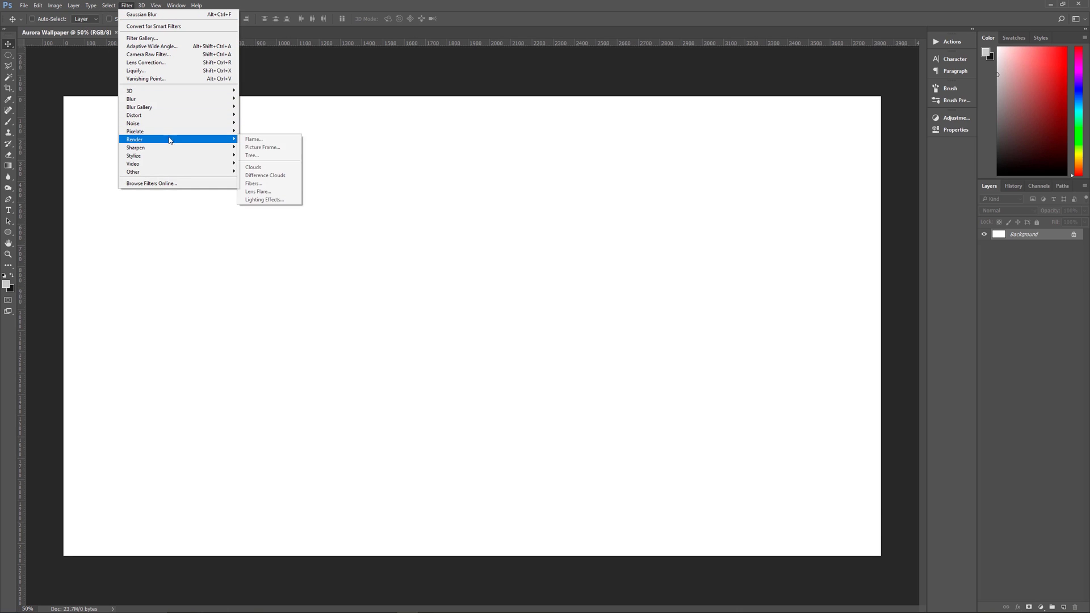
pyautogui.click(269, 168)
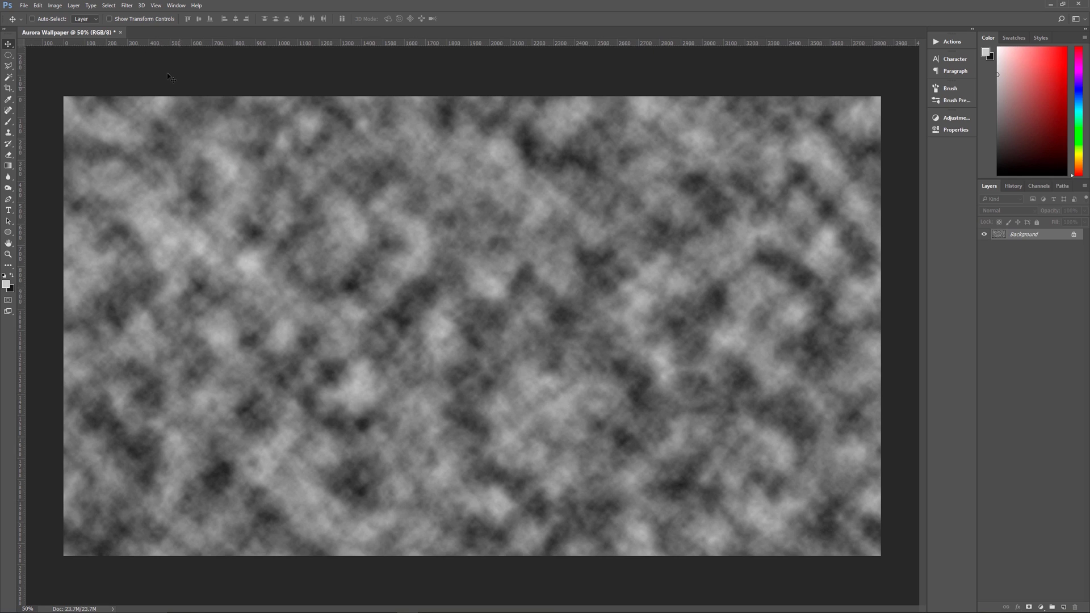
# Apply a Gaussian Blur with a radius of about 165 pixels to the rendered clouds
pyautogui.click(128, 8)
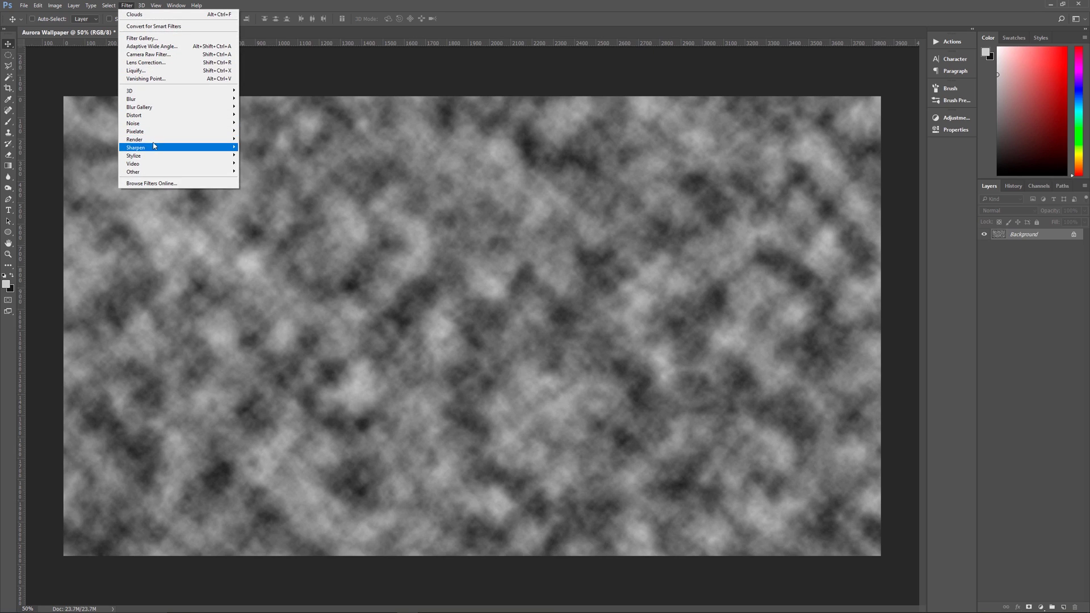
pyautogui.moveTo(159, 101)
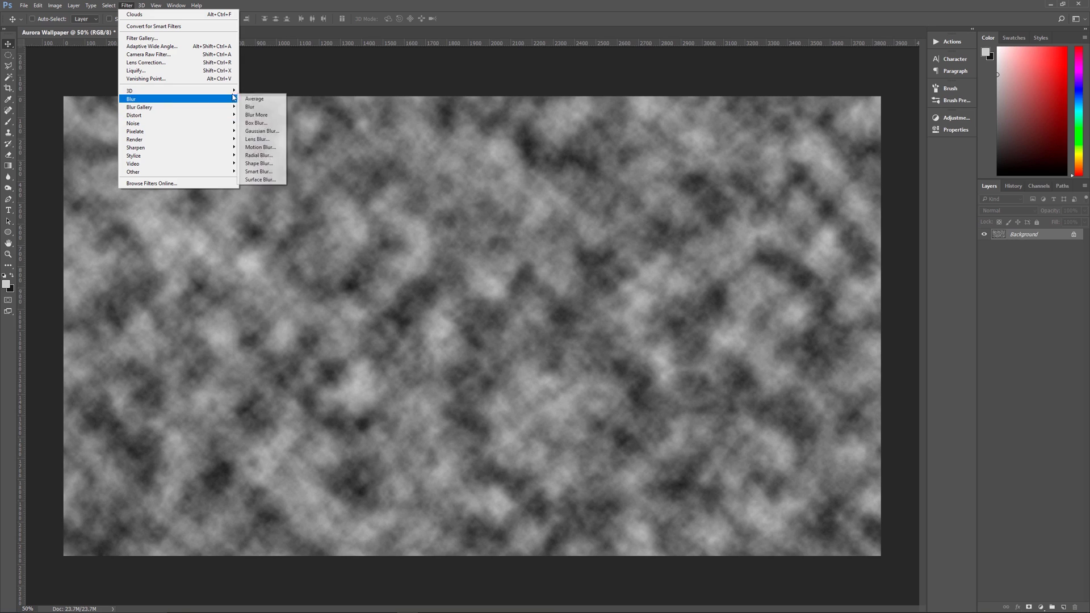
pyautogui.click(262, 131)
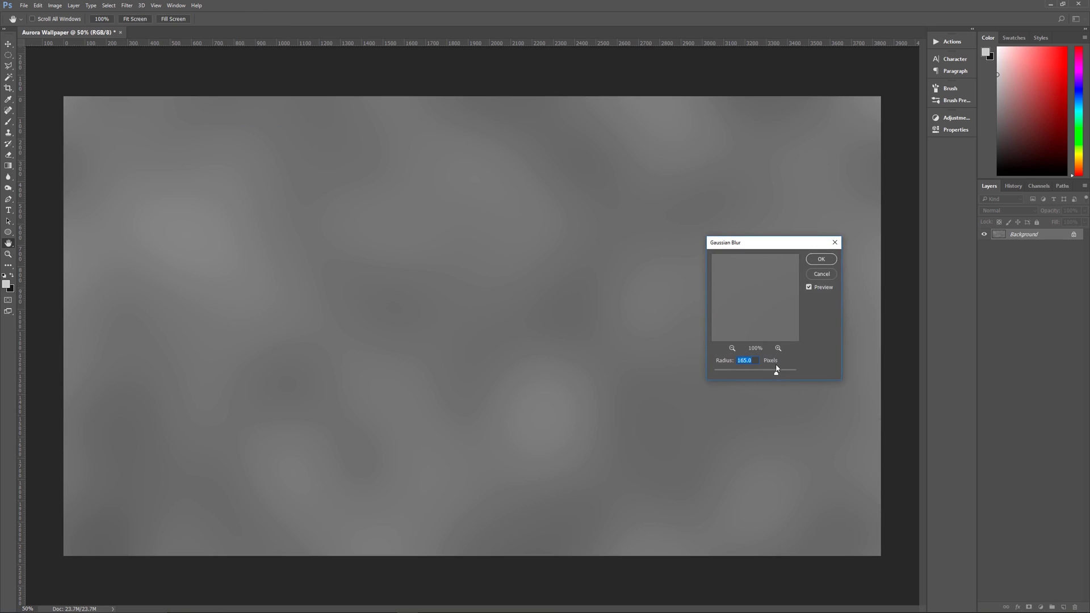
pyautogui.click(824, 260)
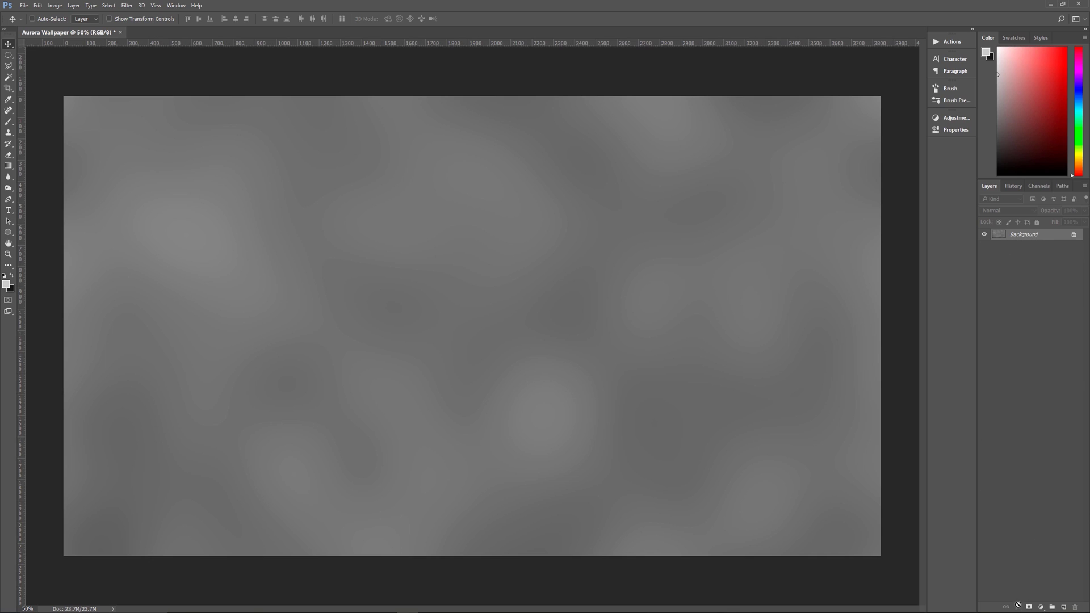
# Unlock the base clouds layer, rename it "Background" and select it
pyautogui.click(1074, 234)
pyautogui.doubleClick(1025, 234)
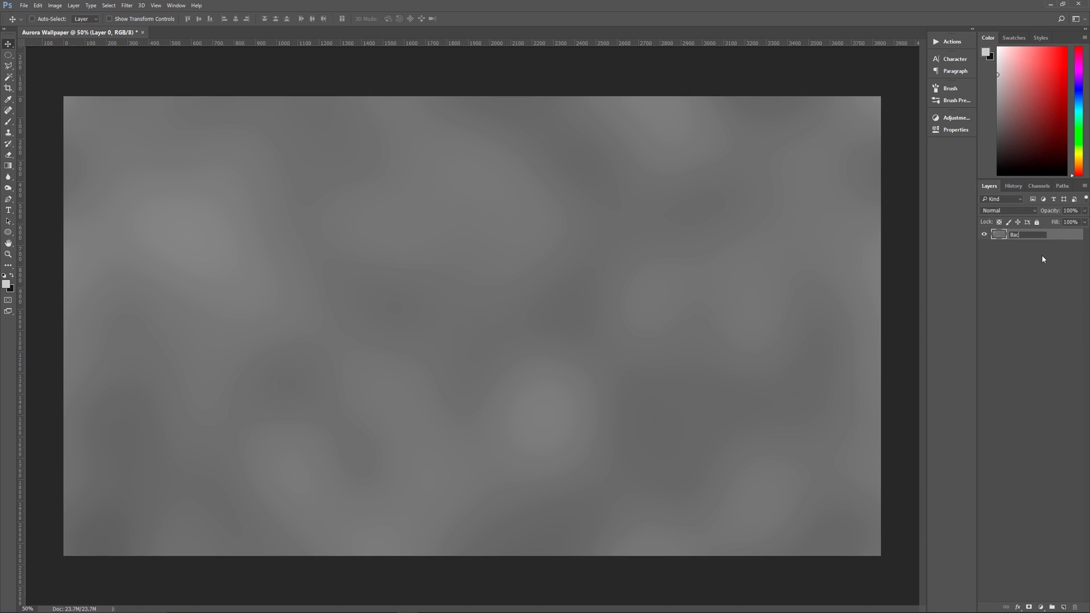
pyautogui.press('Return')
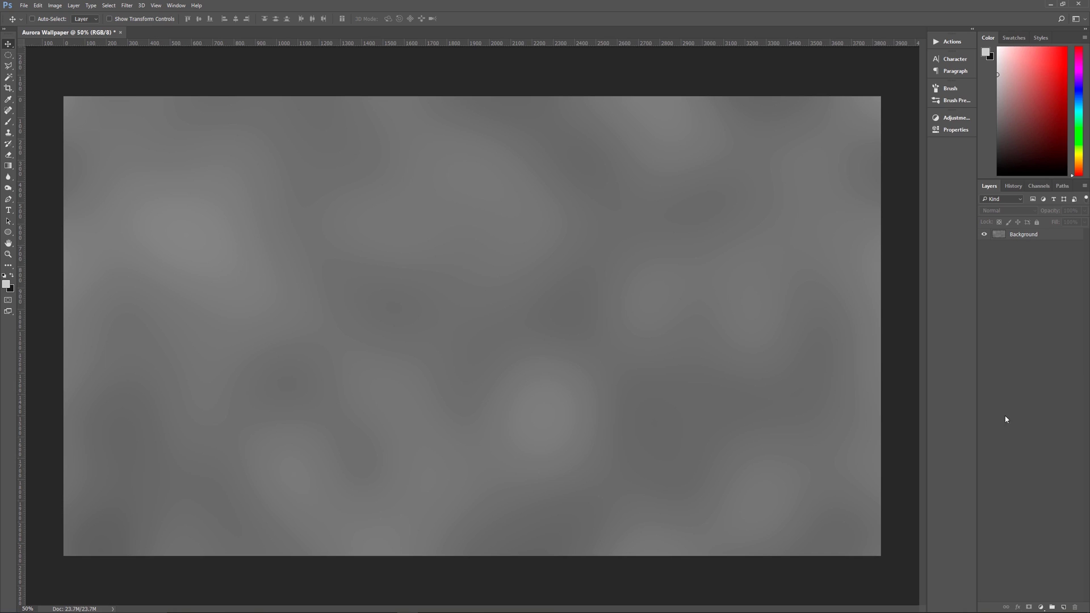
pyautogui.click(1035, 239)
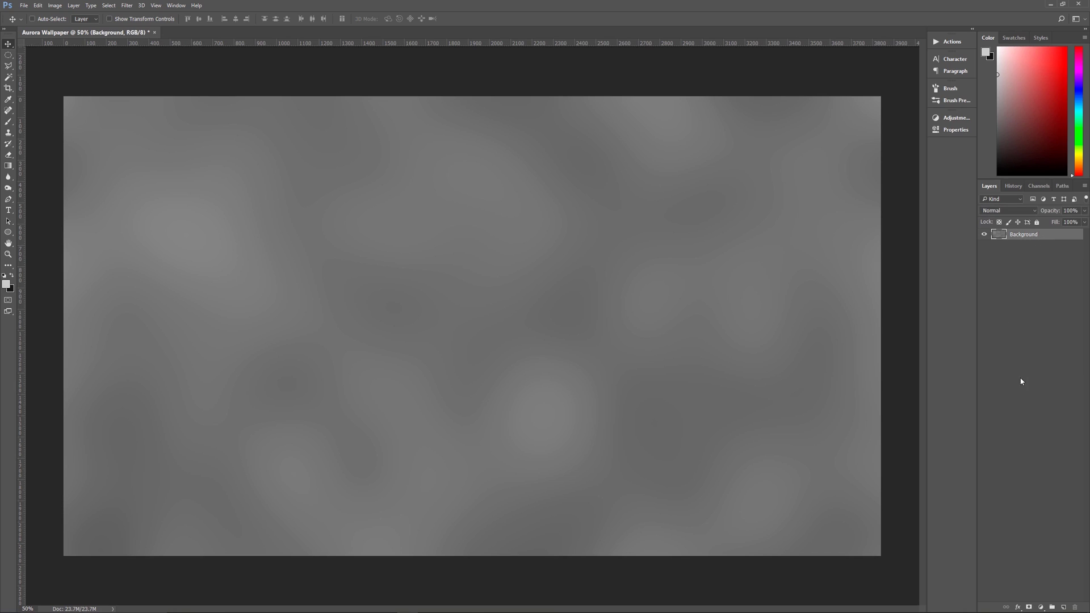
# Apply an Overlay-mode, reversed radial violet-to-orange Gradient Overlay to the Background layer at 100% opacity, 0° angle and 150% scale, resetting gradient presets to defaults
pyautogui.click(1018, 607)
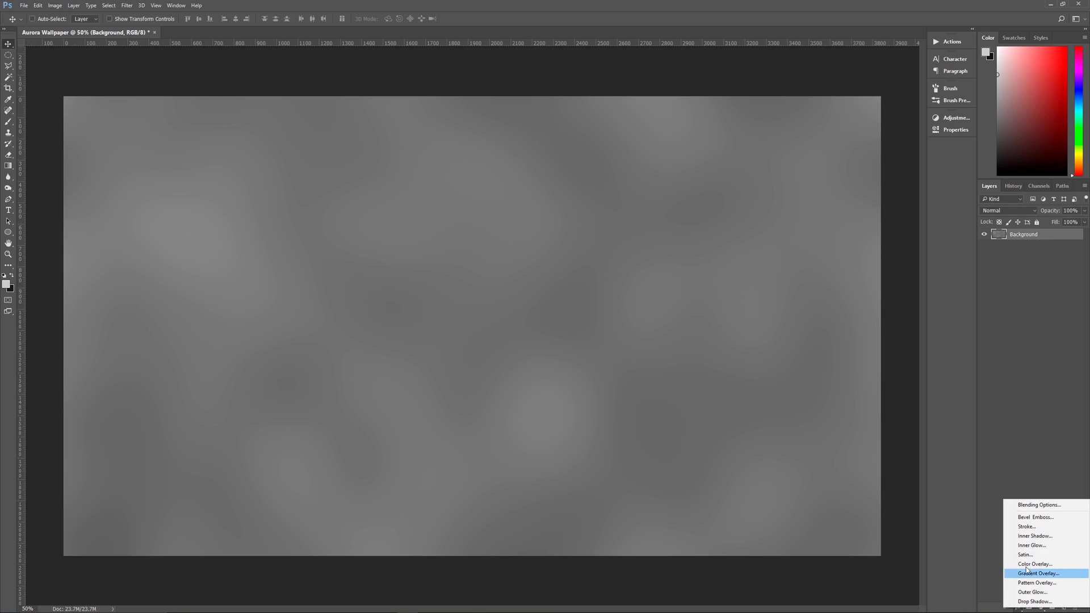
pyautogui.click(1042, 573)
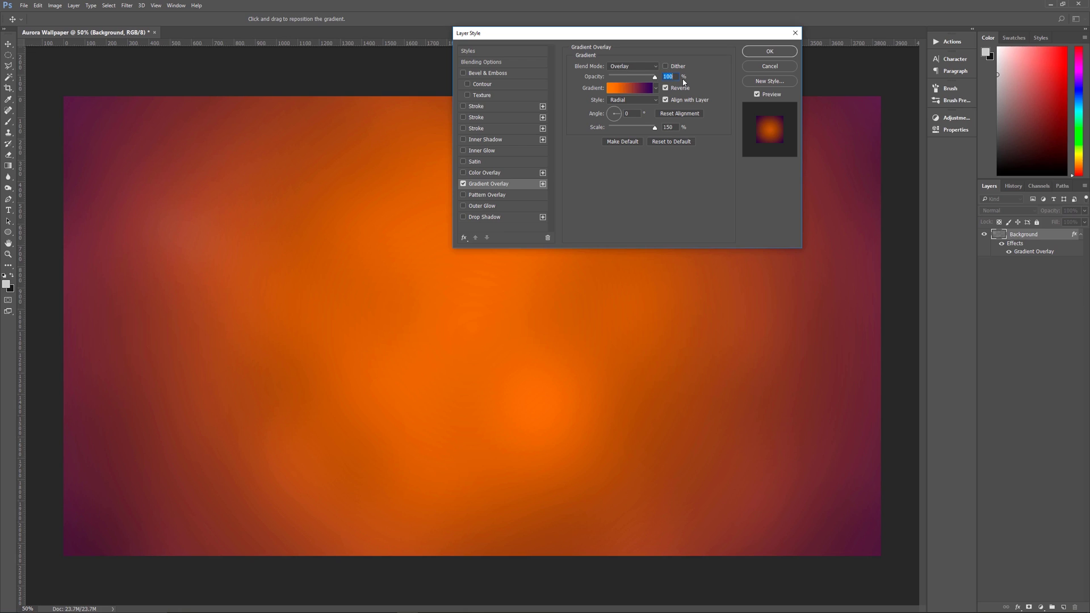
pyautogui.click(656, 88)
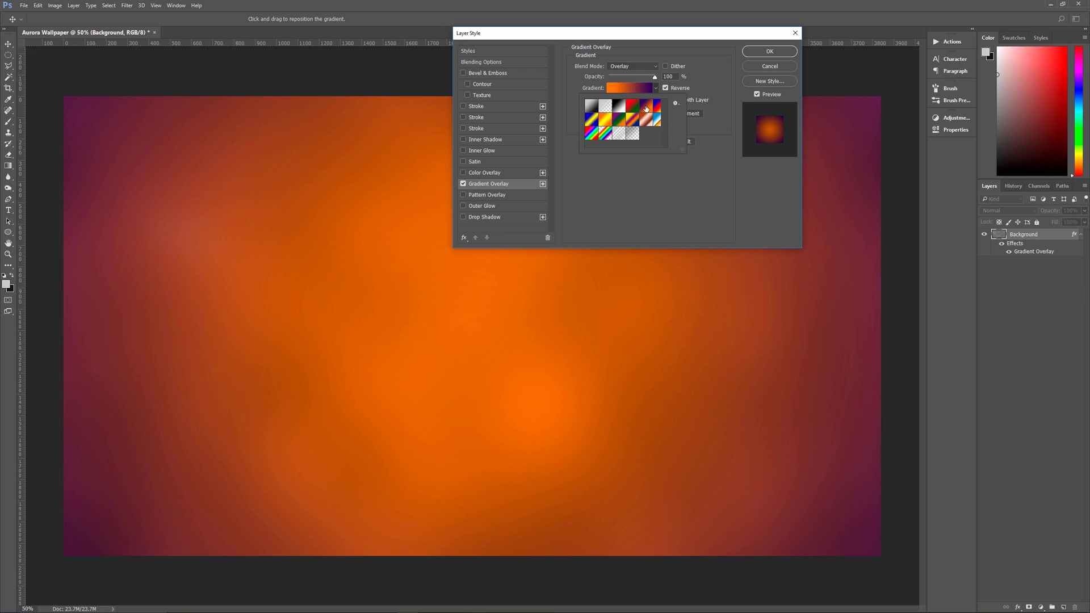
pyautogui.click(676, 103)
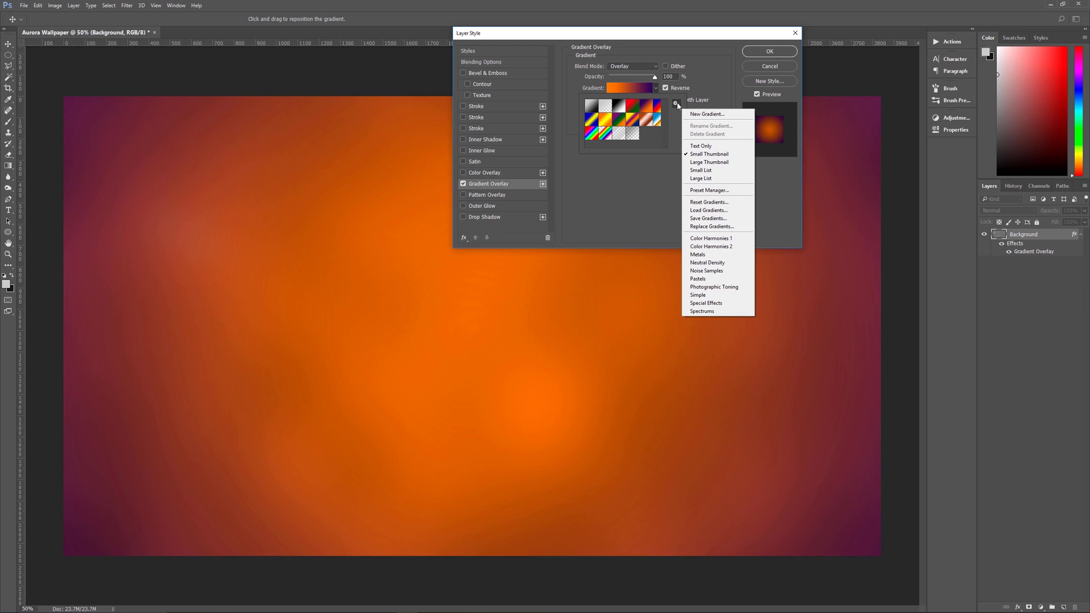
pyautogui.click(714, 203)
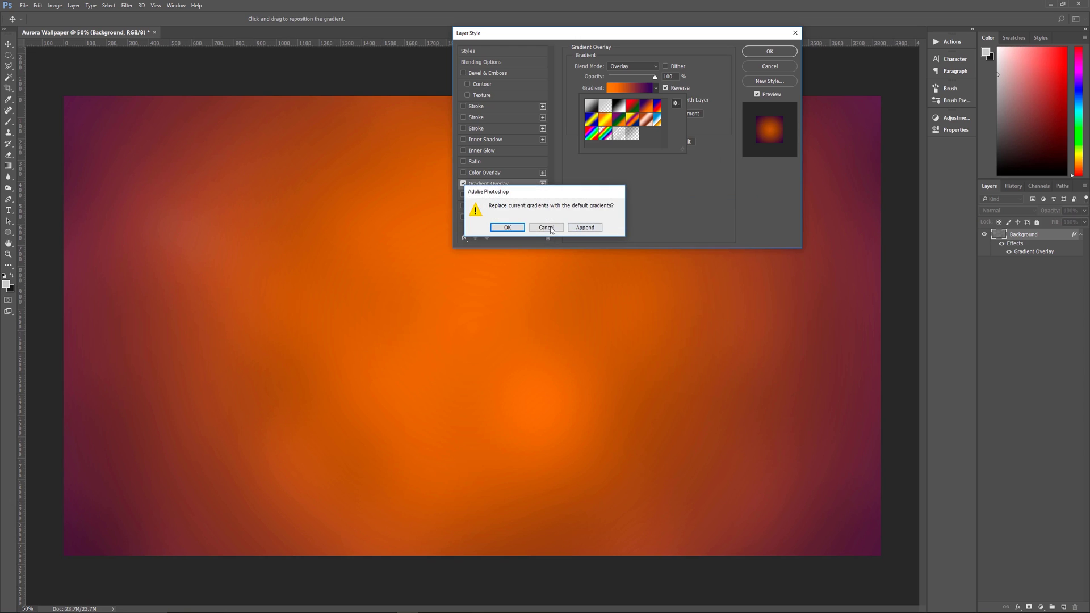
pyautogui.click(508, 227)
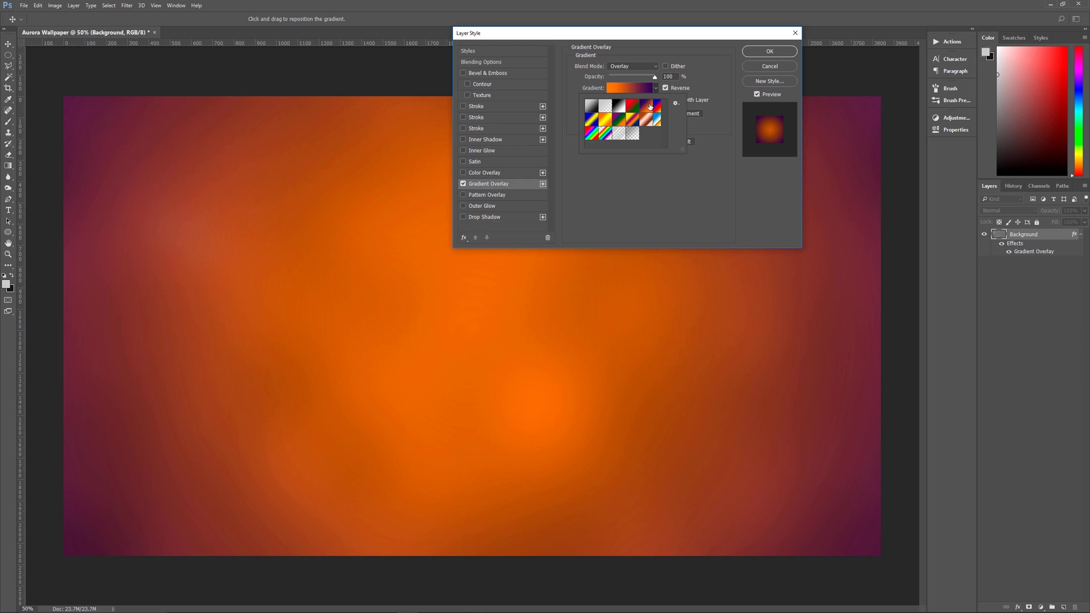
pyautogui.click(668, 95)
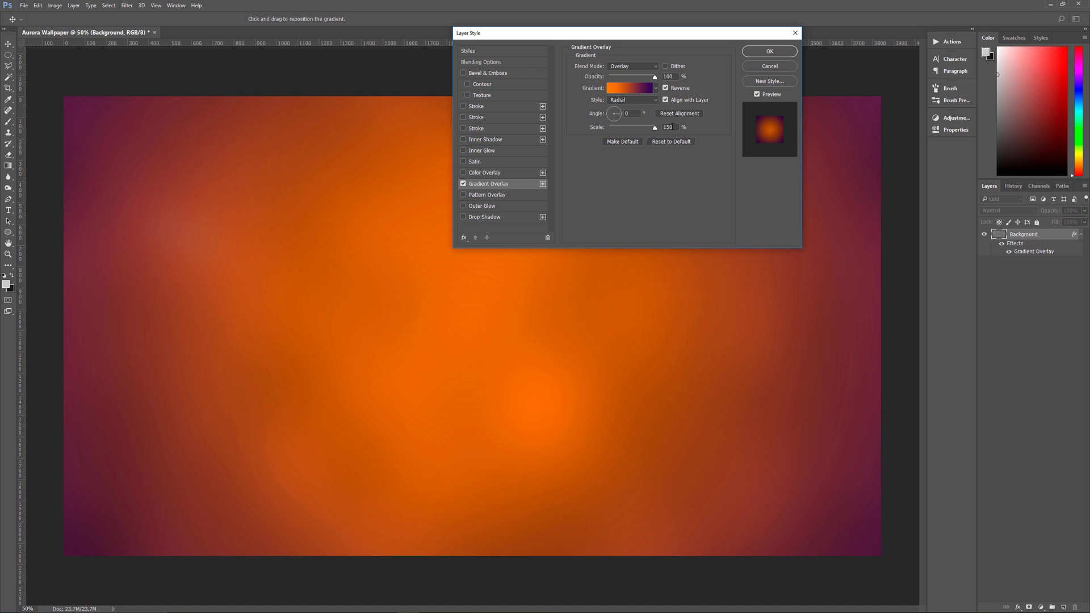
pyautogui.click(768, 51)
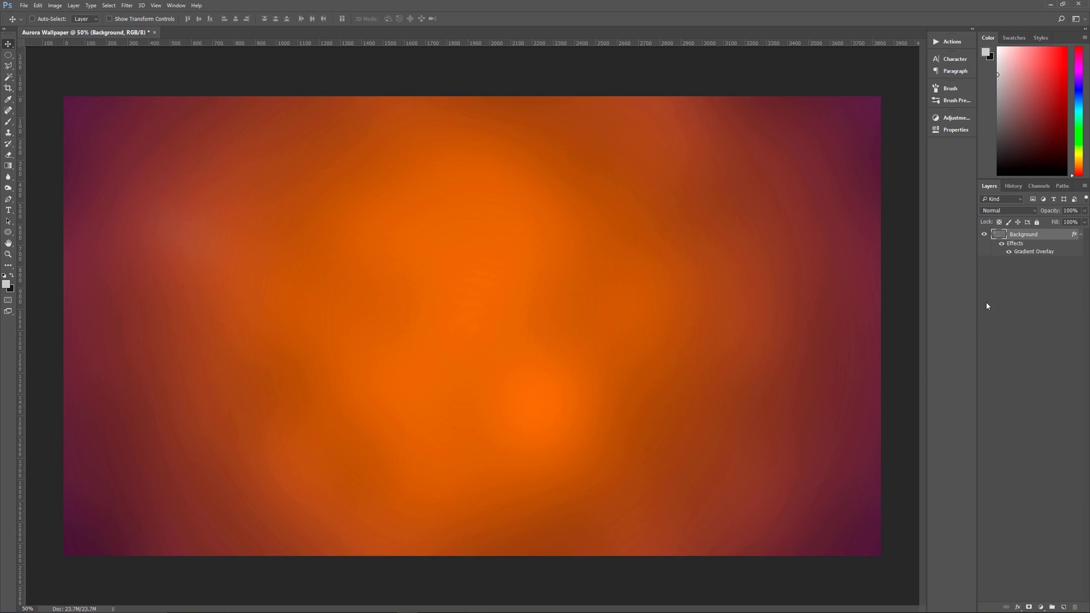
# Add a Hue/Saturation adjustment layer above the Background layer with Hue 180, Saturation -60 and Lightness -20
pyautogui.click(1082, 234)
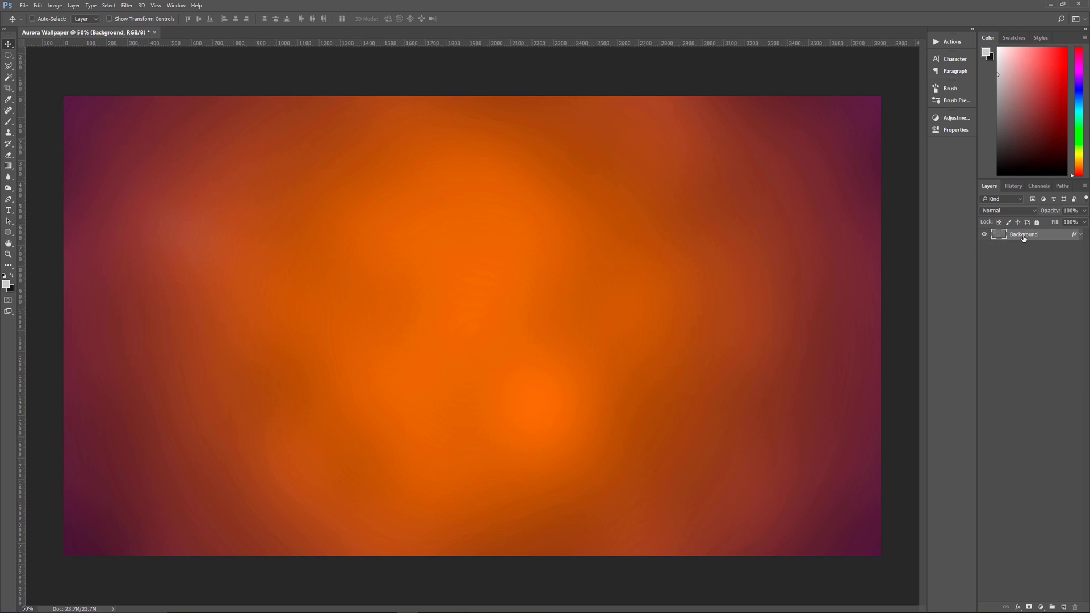
pyautogui.click(1041, 607)
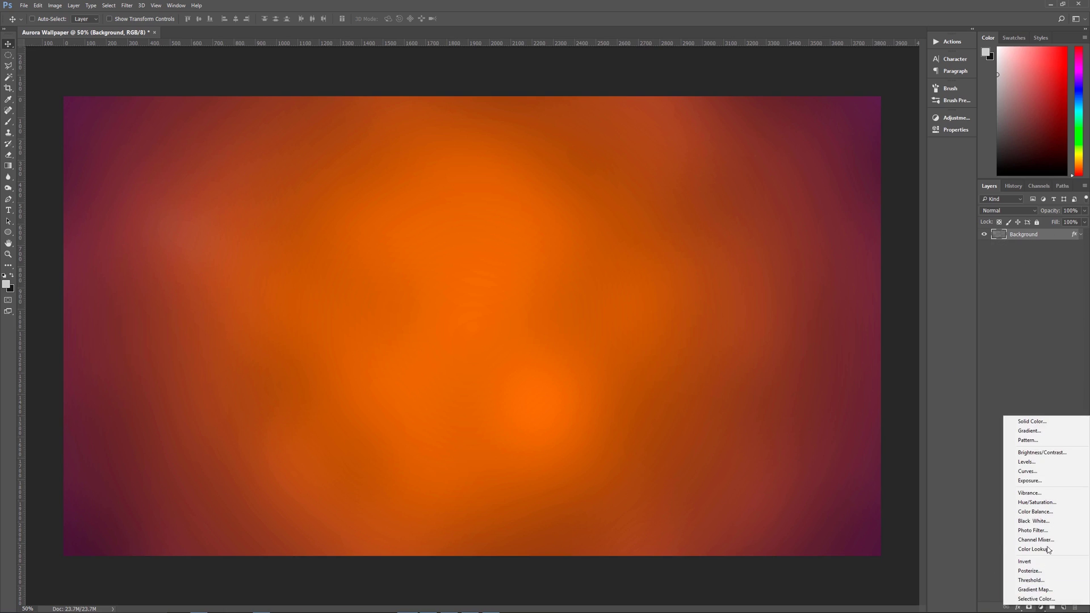
pyautogui.click(1040, 503)
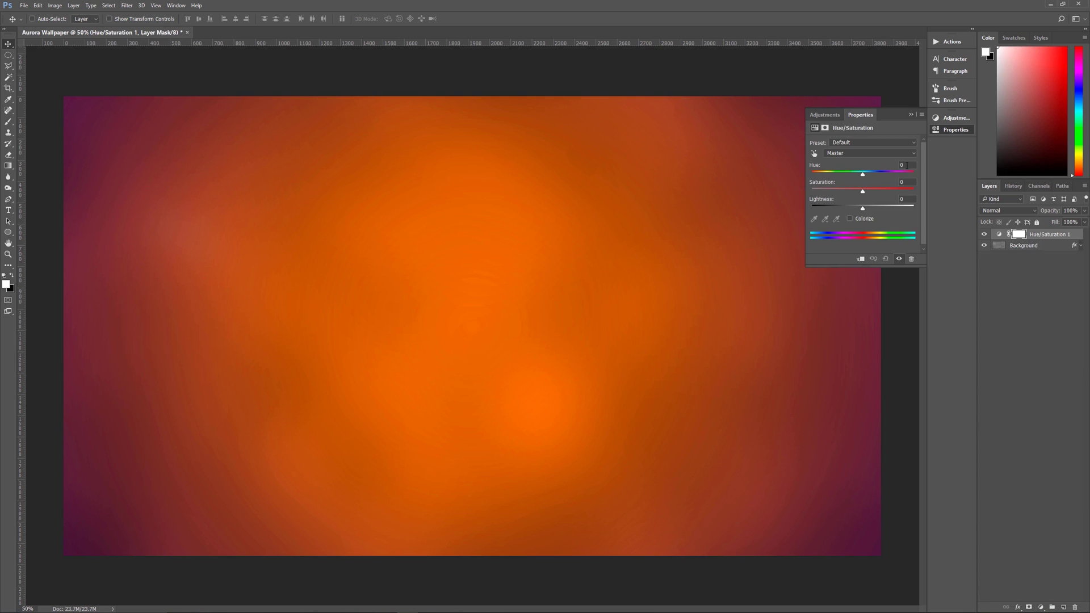
pyautogui.write('180')
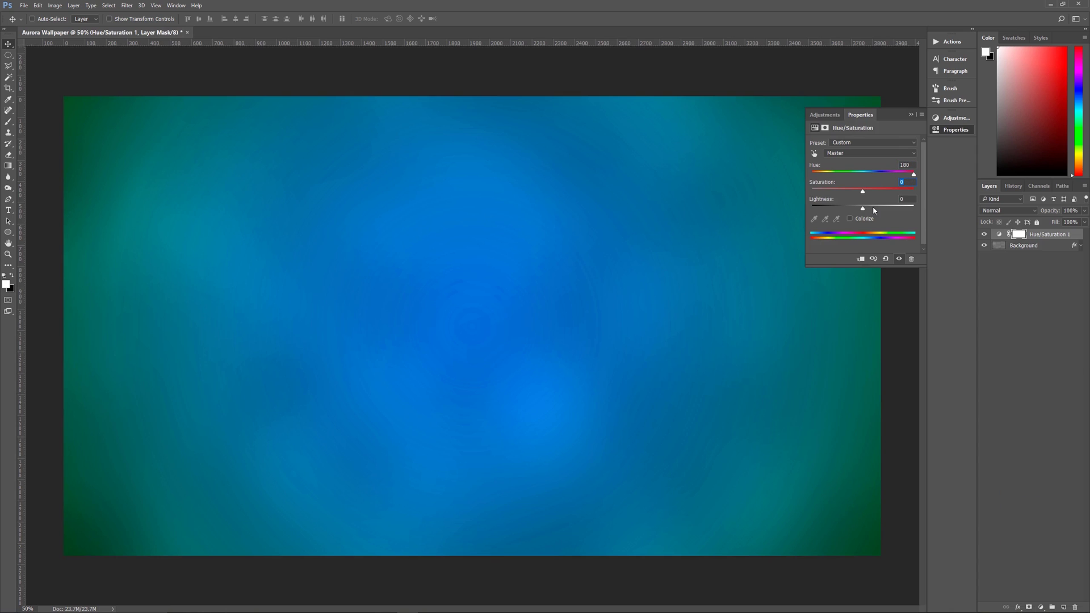
pyautogui.write('-60')
pyautogui.click(905, 199)
pyautogui.write('-20')
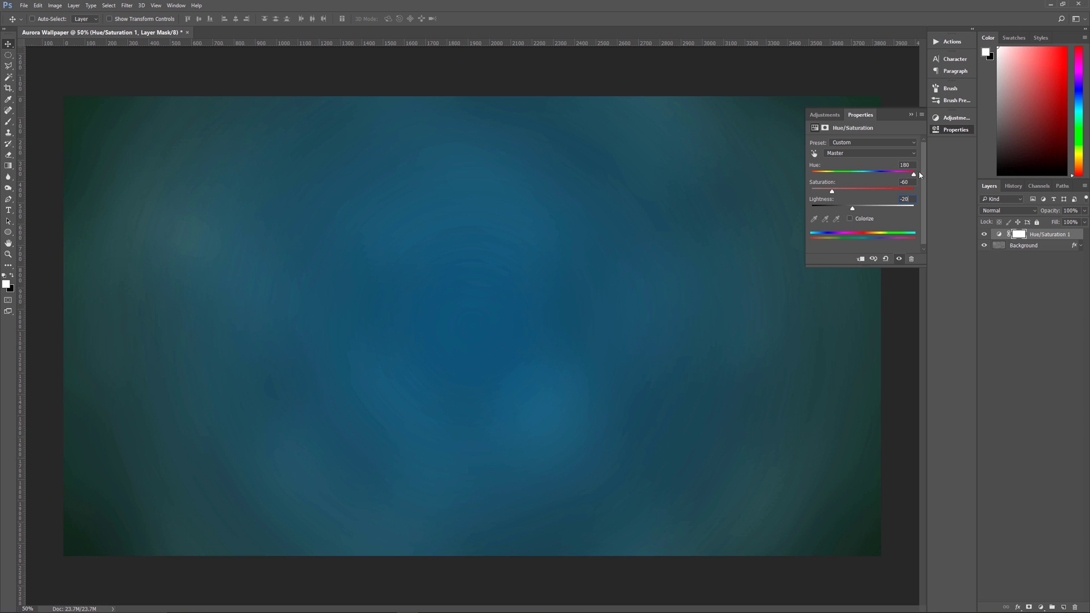
pyautogui.moveTo(914, 175); pyautogui.dragTo(813, 178)
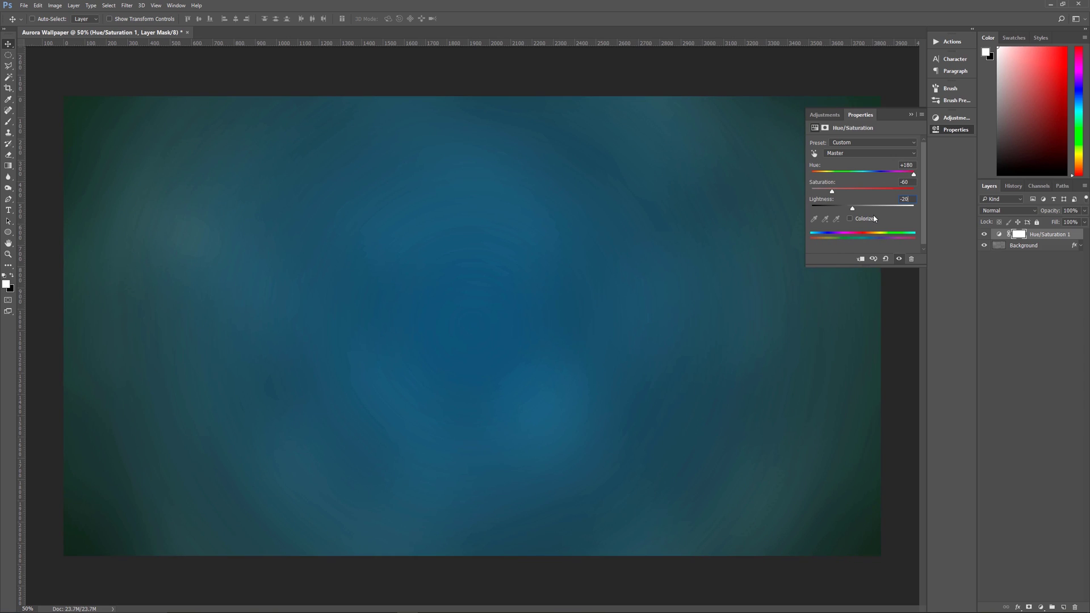
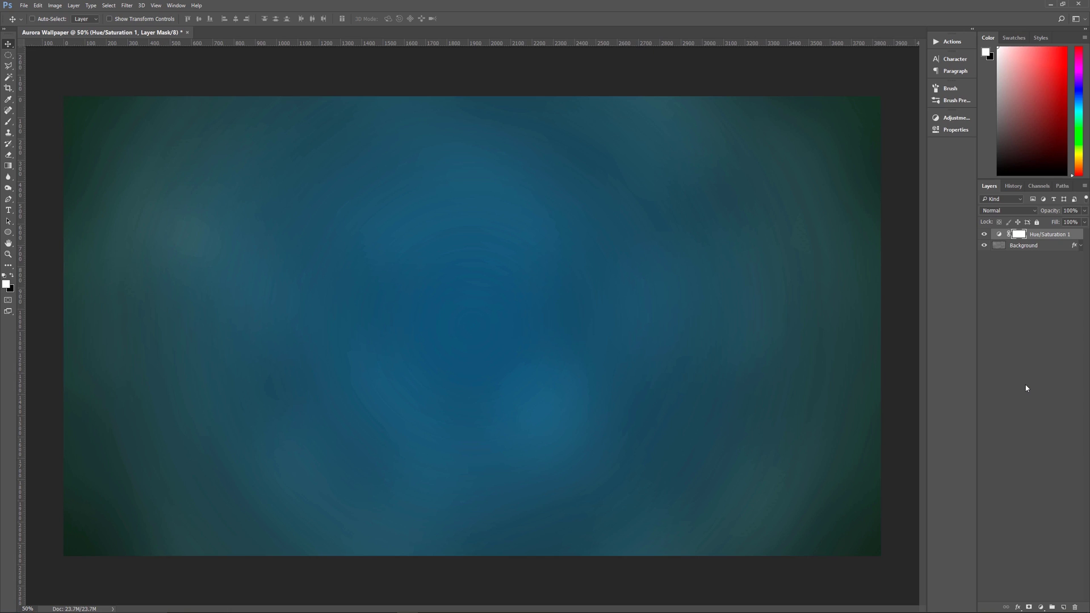
# Add a Curves adjustment layer on top and pull the RGB curve's highlight end point far down to darken the image to near black
pyautogui.click(1041, 607)
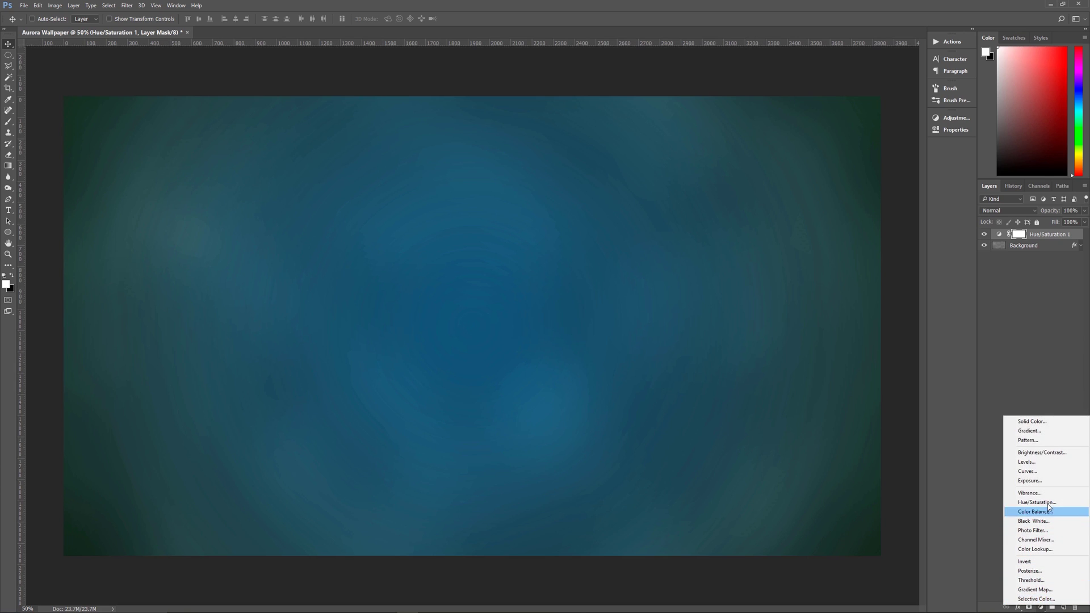
pyautogui.click(1042, 472)
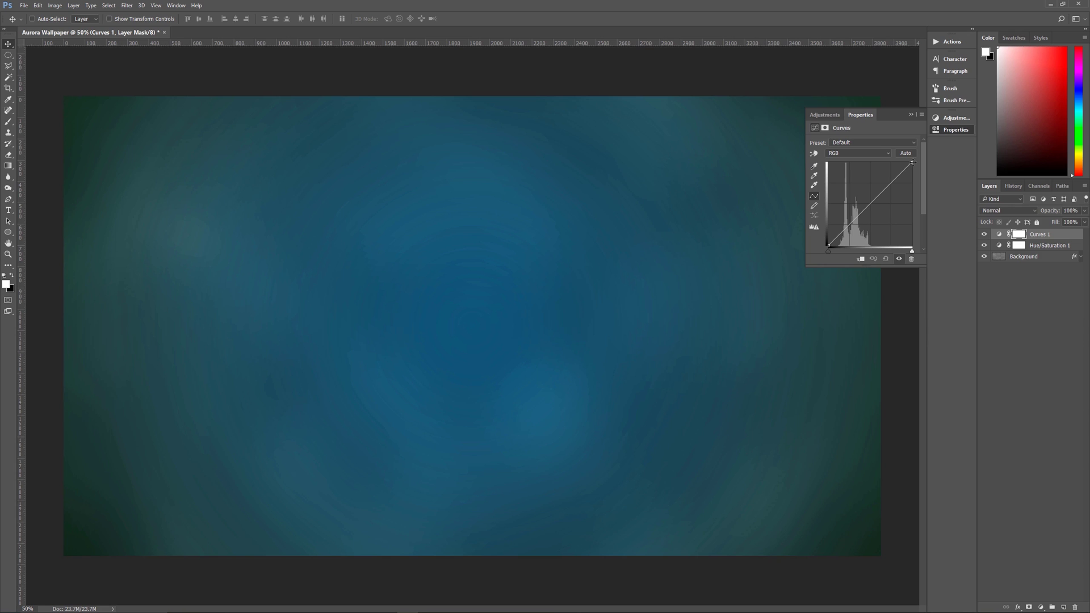
pyautogui.moveTo(912, 163); pyautogui.dragTo(912, 224)
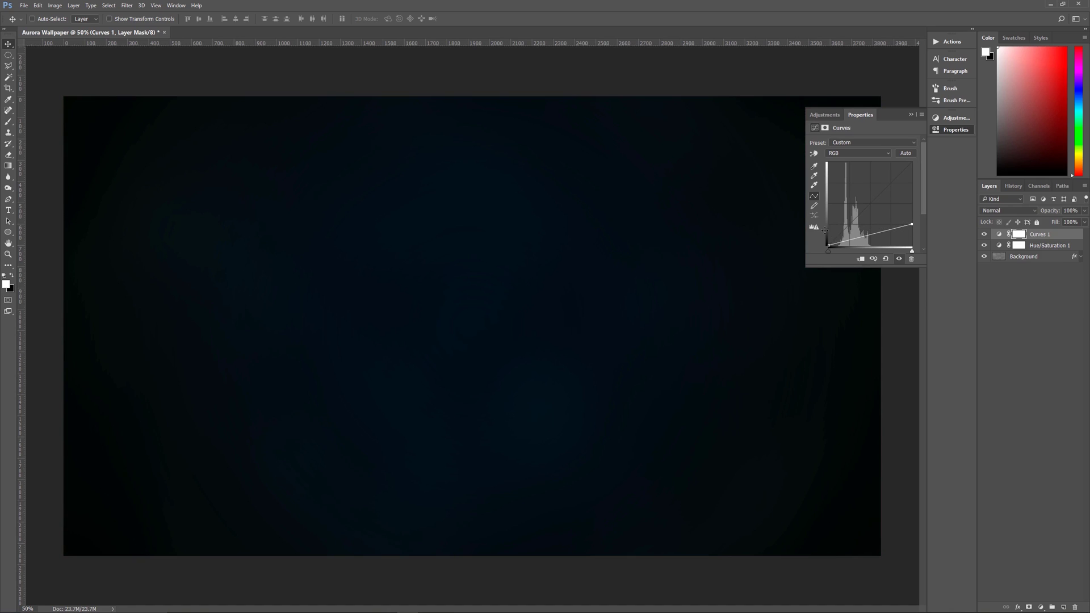
# Set the feather of the Curves 1 layer mask to 175 px and collapse the mask properties
pyautogui.click(1020, 235)
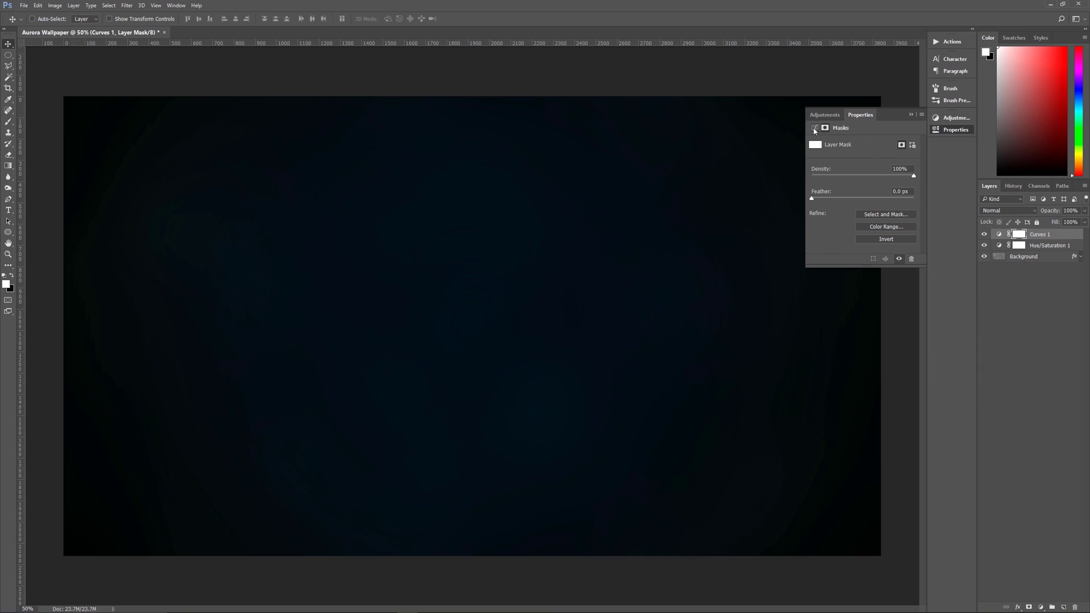
pyautogui.click(815, 130)
pyautogui.click(826, 129)
pyautogui.click(900, 192)
pyautogui.write('175')
pyautogui.press('Return')
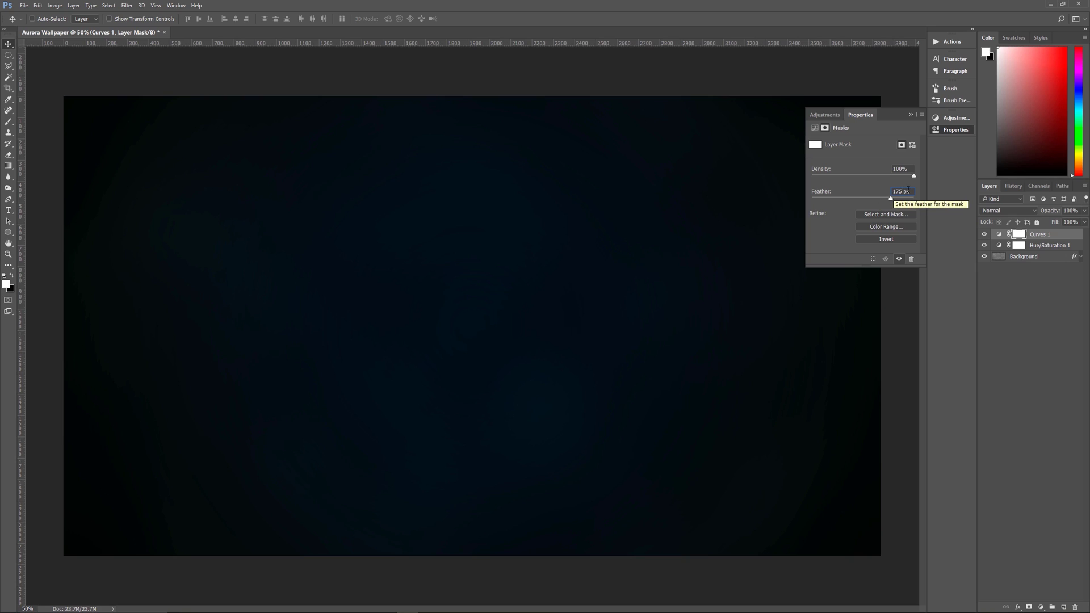
pyautogui.click(1022, 236)
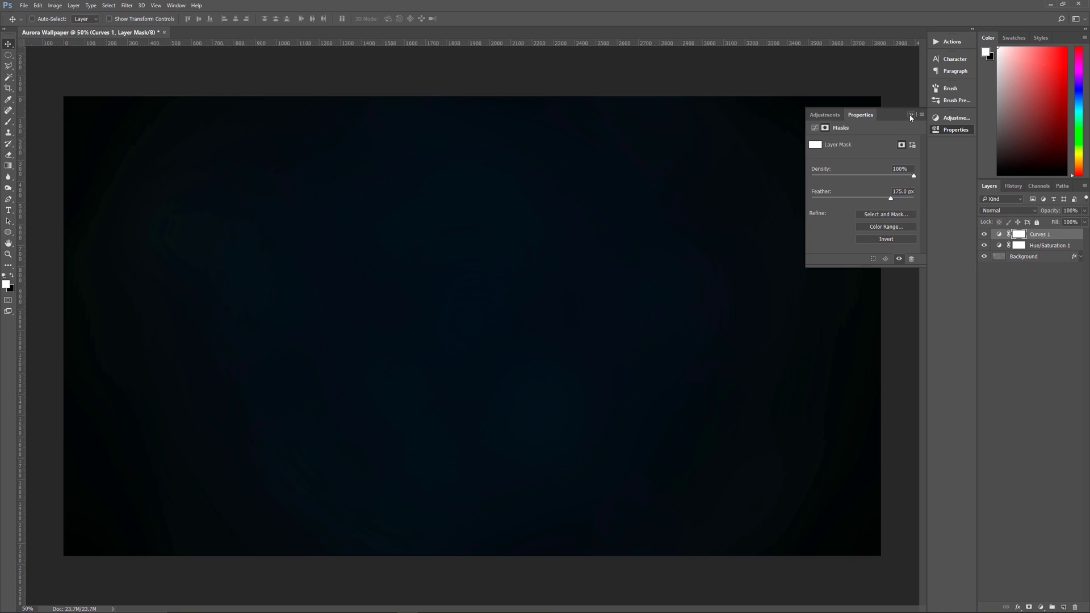
pyautogui.click(176, 5)
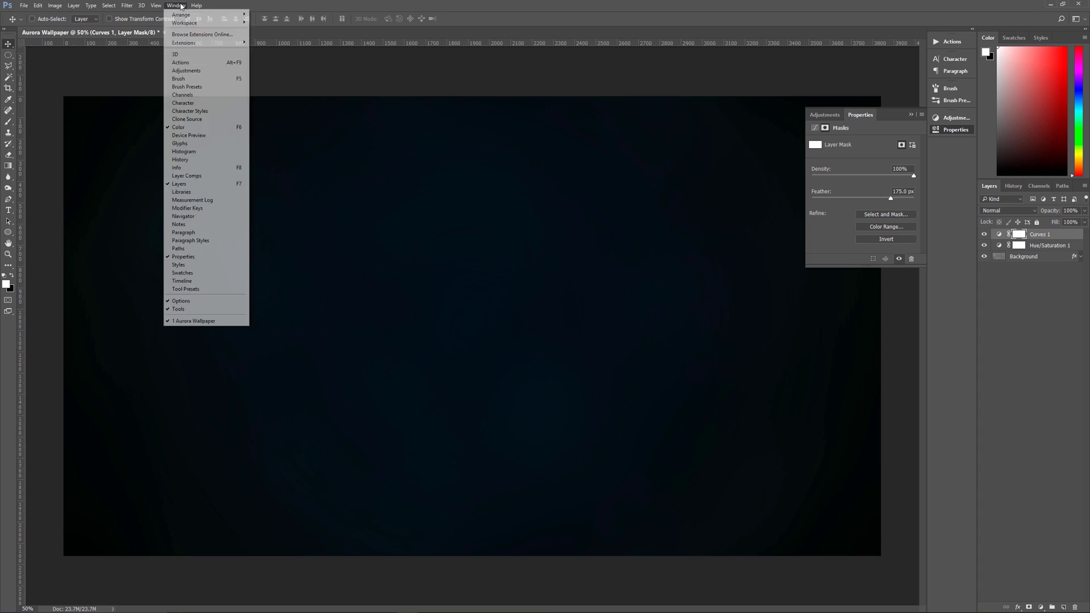
pyautogui.click(668, 8)
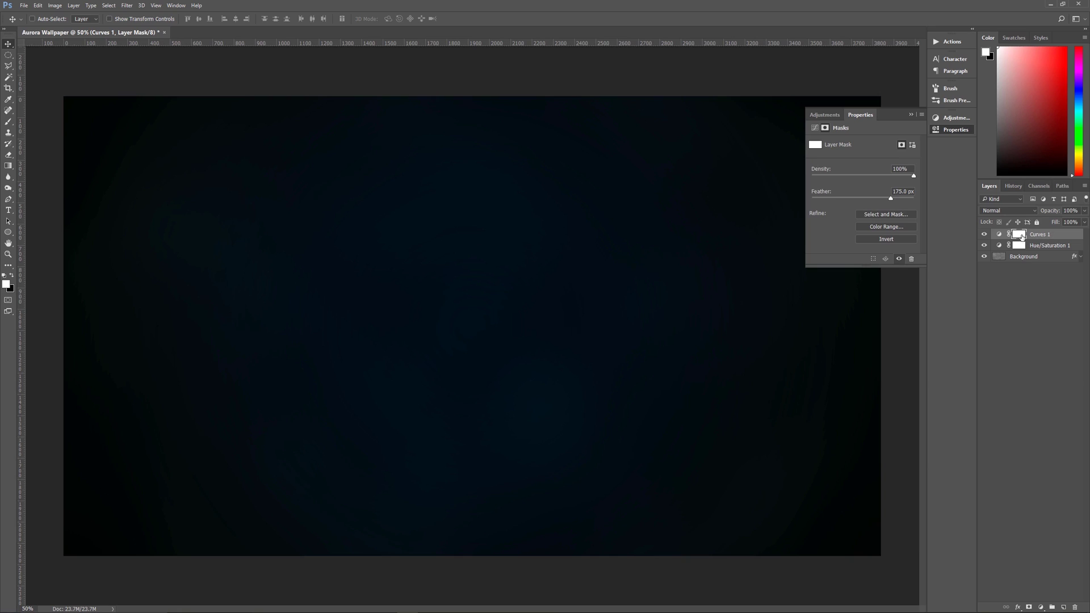
pyautogui.click(913, 116)
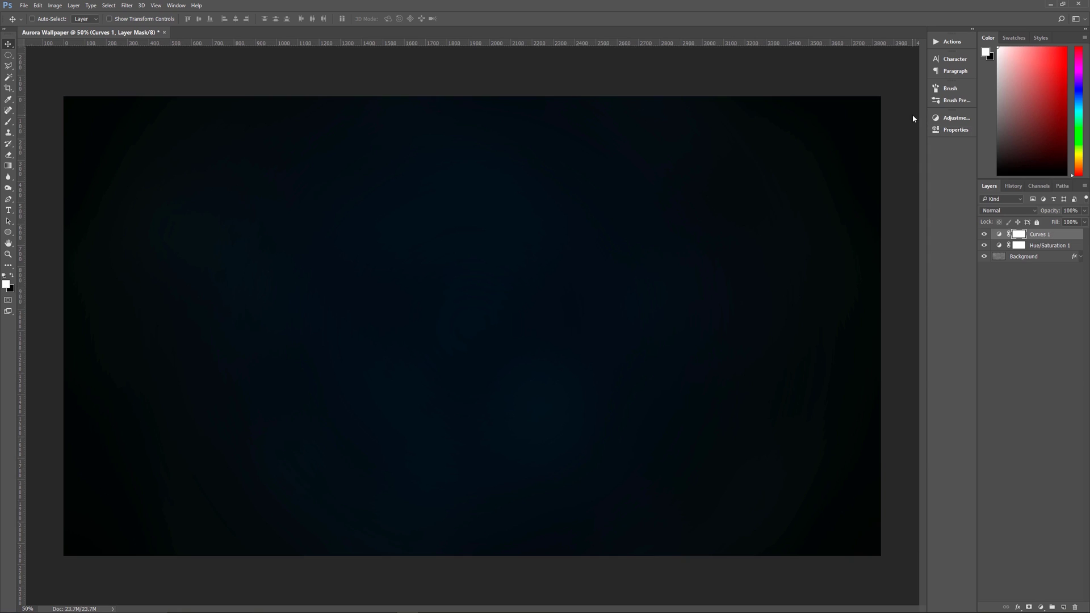
# Draw a large elliptical selection covering most of the canvas with the Elliptical Marquee tool and center it on the canvas
pyautogui.click(9, 56)
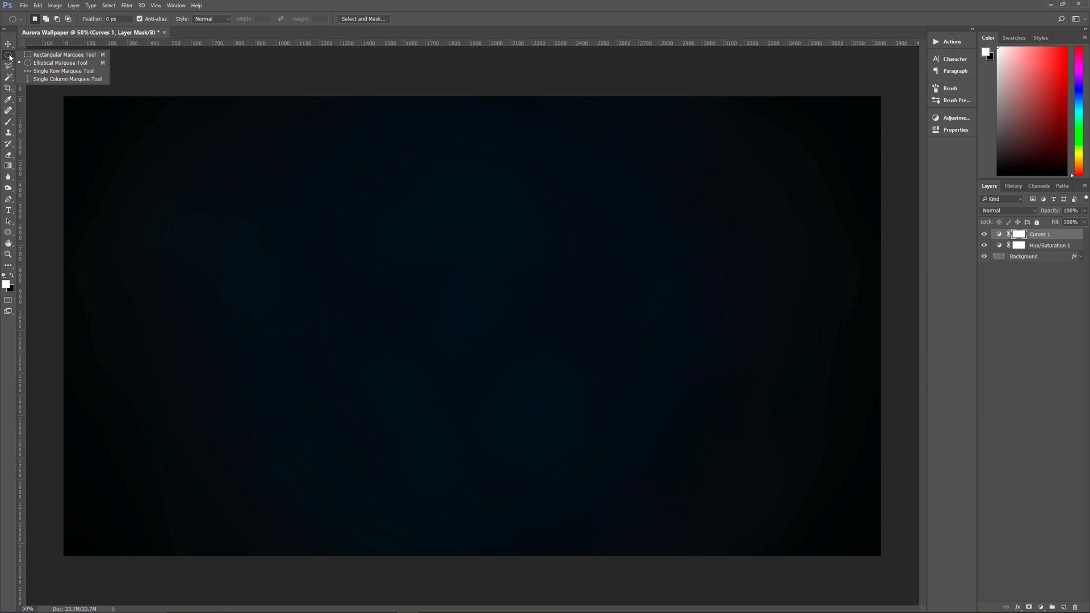
pyautogui.press('m')
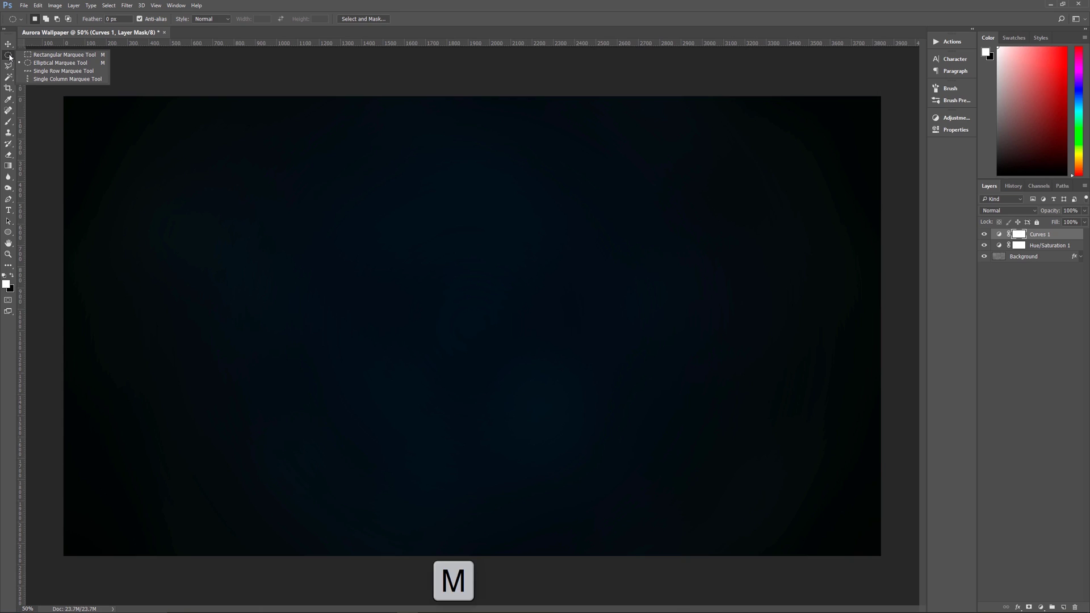
pyautogui.click(9, 55)
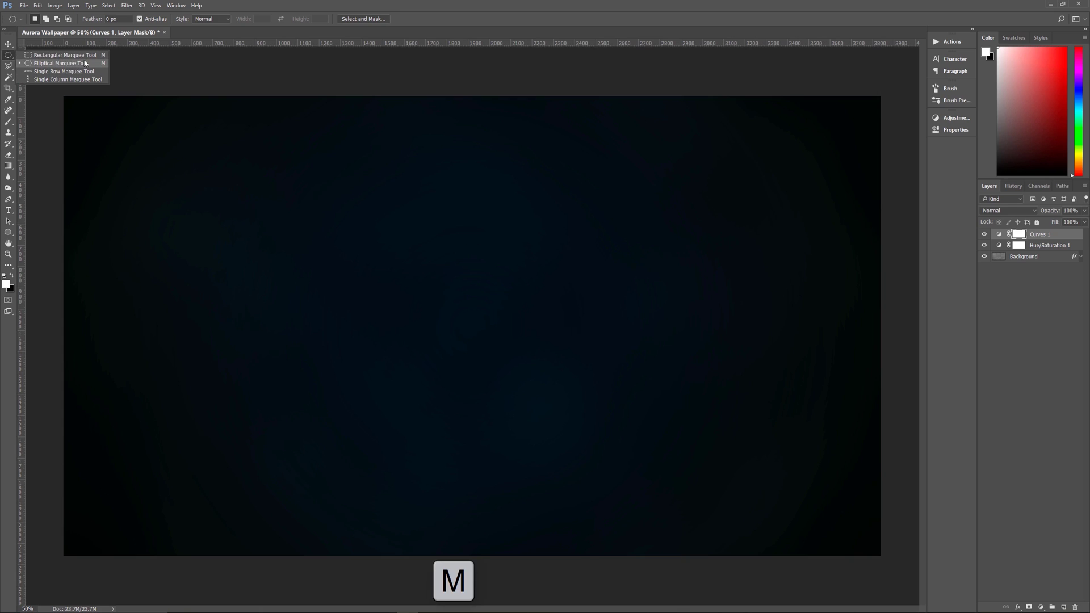
pyautogui.click(85, 63)
pyautogui.click(9, 56)
pyautogui.click(62, 55)
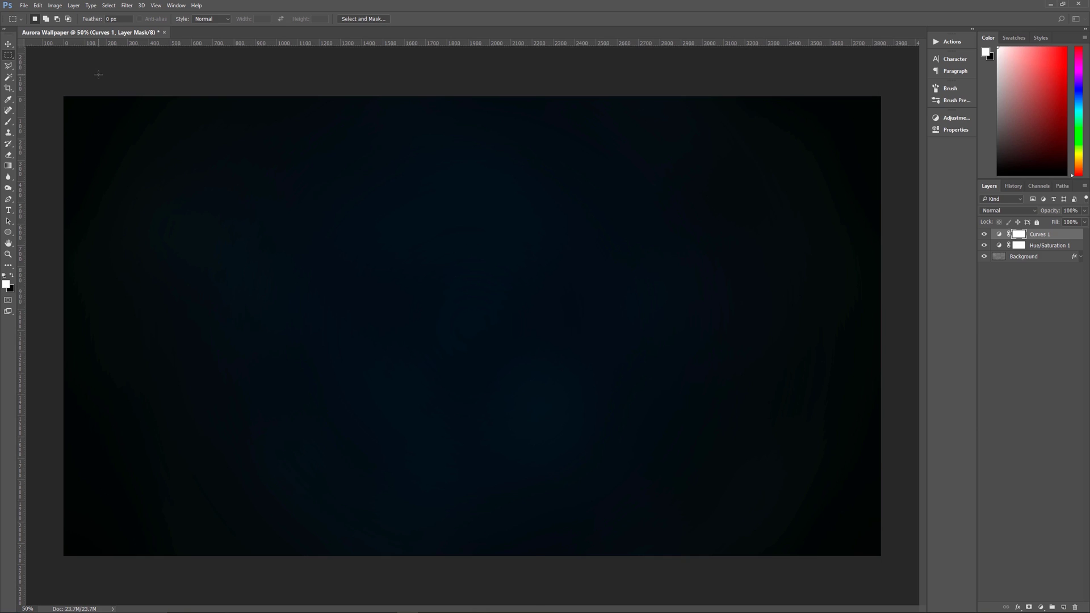
pyautogui.hotkey('shift', 'm')
pyautogui.moveTo(77, 106); pyautogui.dragTo(829, 486)
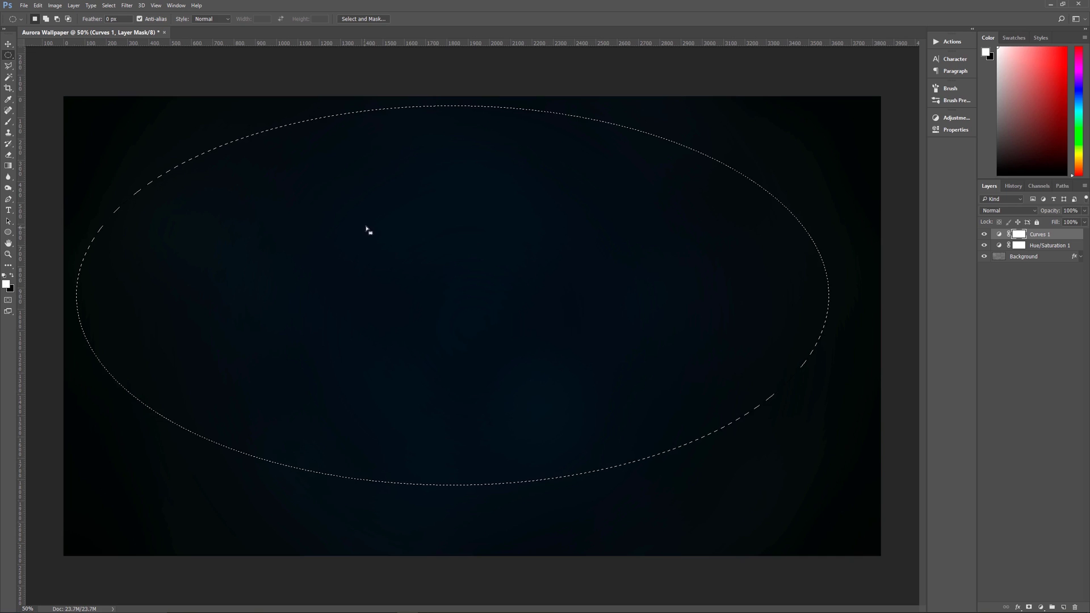
pyautogui.moveTo(390, 183); pyautogui.dragTo(406, 215)
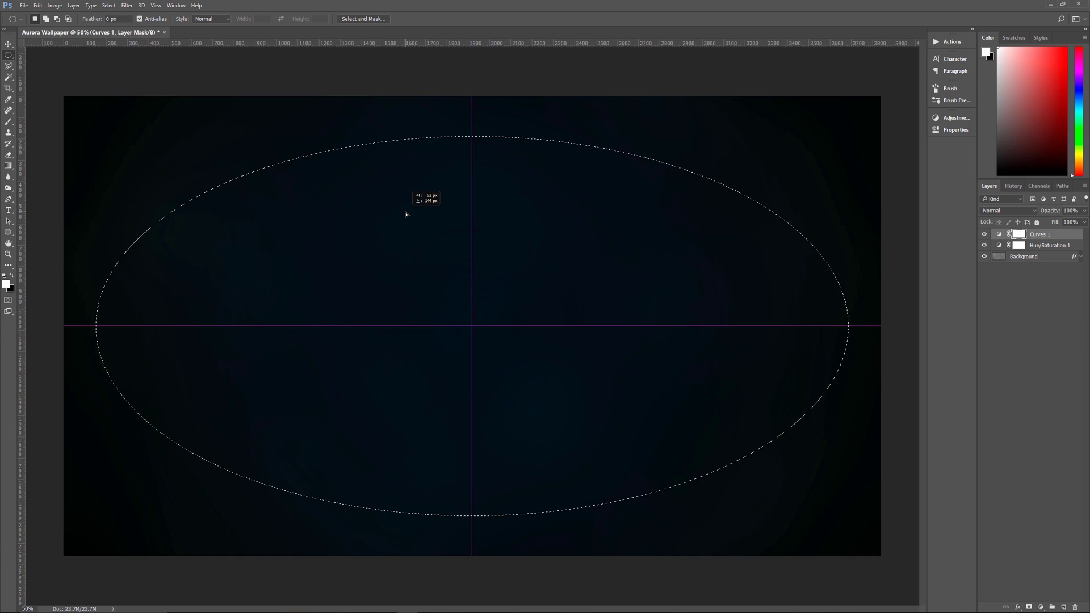
pyautogui.moveTo(406, 214); pyautogui.dragTo(406, 214)
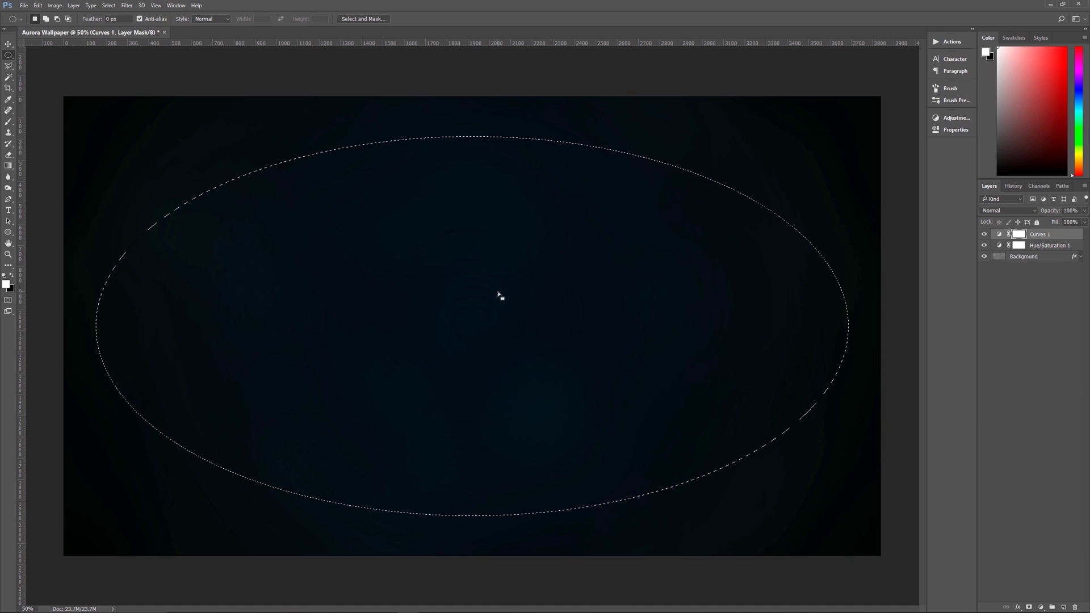
# Fill the elliptical selection with black on the Curves 1 mask, deselect, and set that layer's opacity to 20%
pyautogui.hotkey('ctrl', 'BackSpace')
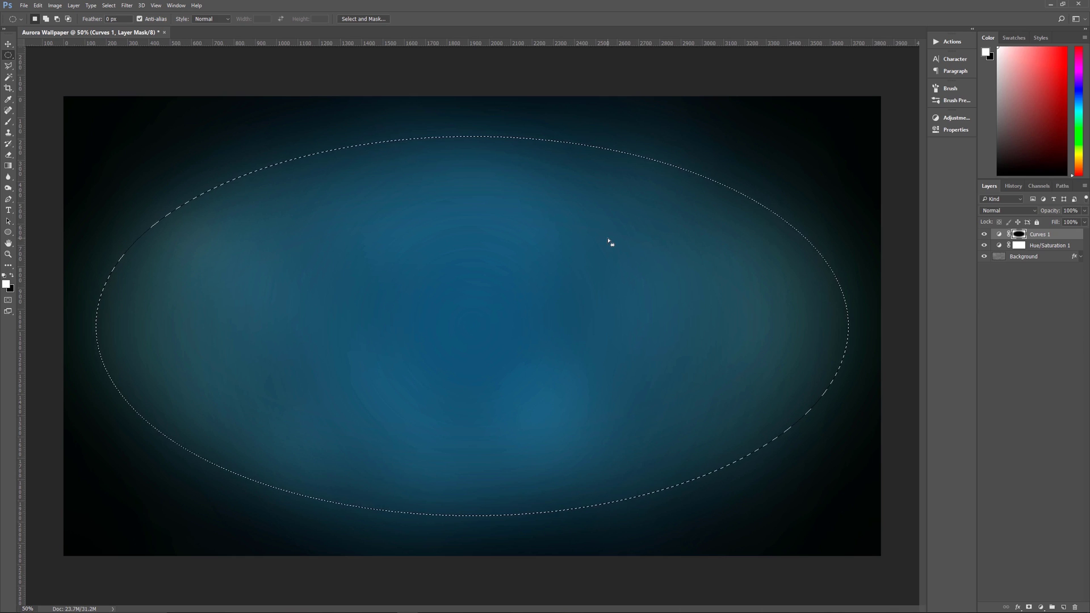
pyautogui.hotkey('ctrl', 'd')
pyautogui.hotkey('ctrl', '2')
pyautogui.moveTo(1055, 213); pyautogui.dragTo(1019, 217)
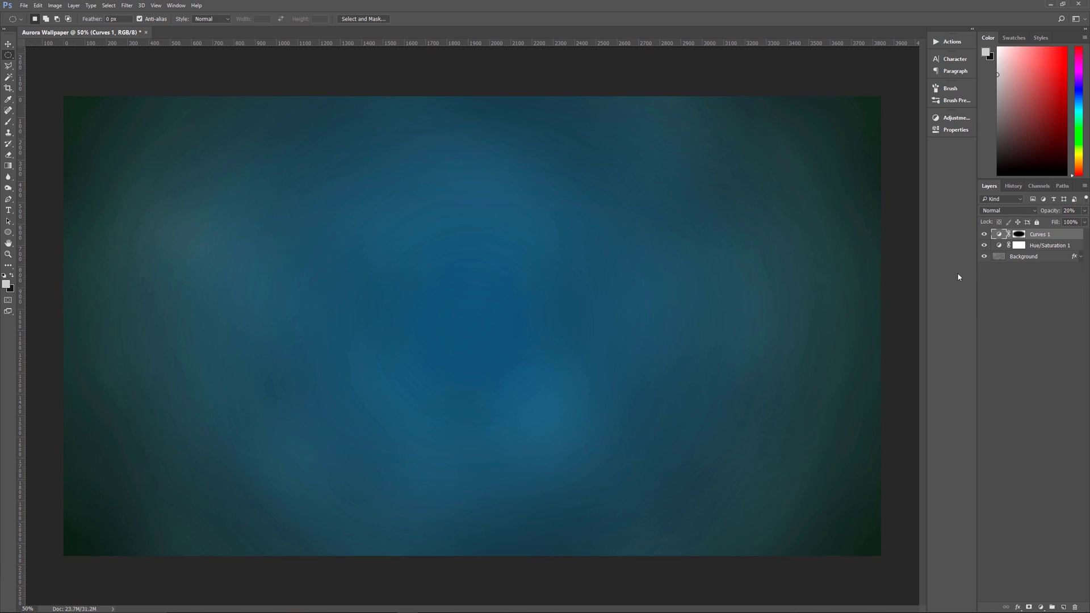
pyautogui.click(985, 235)
pyautogui.click(986, 235)
# Reset the foreground color to white and the background color to black, and make the Curves 1 layer mask active
pyautogui.click(1020, 235)
pyautogui.click(1056, 237)
pyautogui.press('d')
pyautogui.press('d')
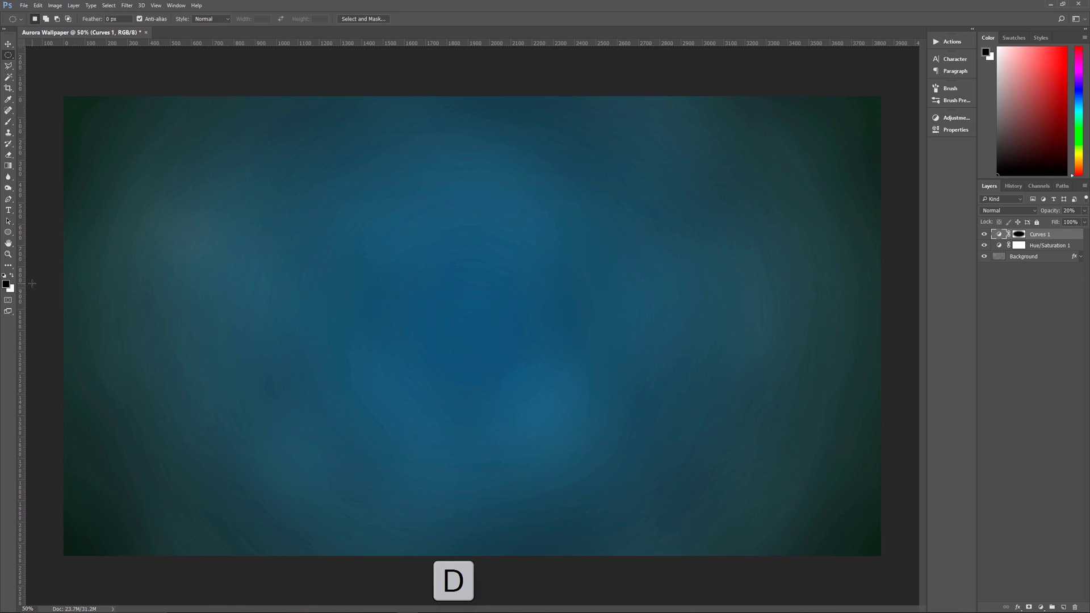
pyautogui.press('x')
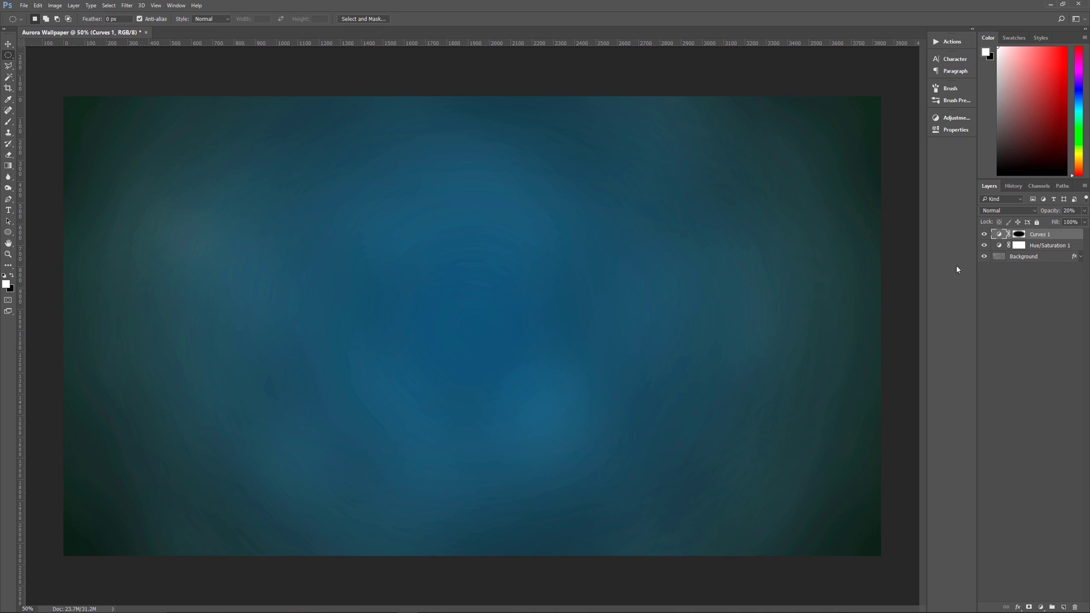
pyautogui.click(1020, 234)
pyautogui.click(990, 316)
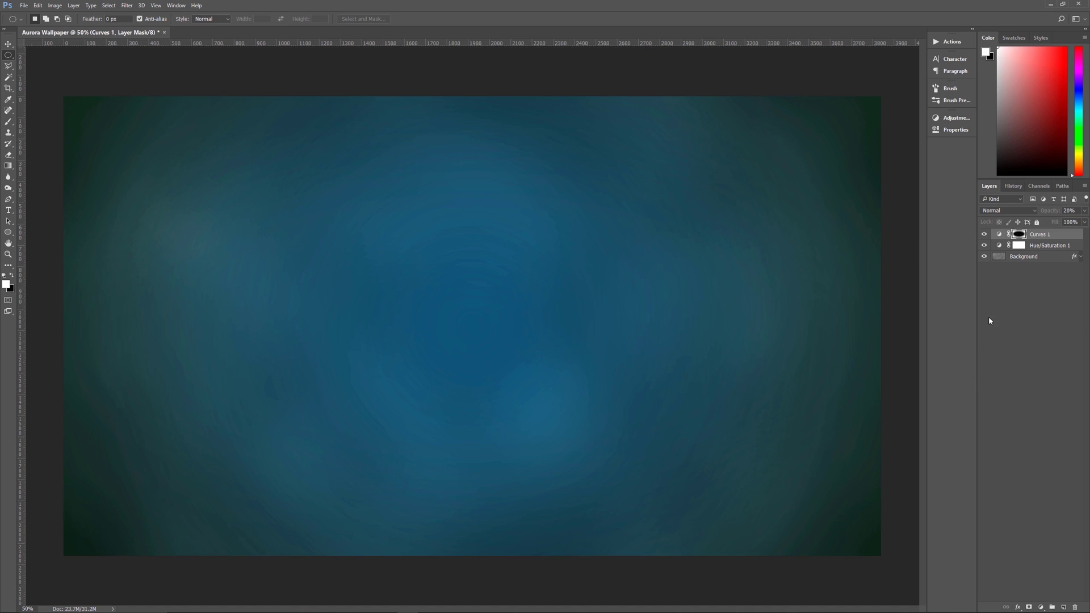
pyautogui.click(1052, 235)
# Draw a white ellipse shape of about 11850 x 5130 px with the Ellipse tool, extending beyond the canvas and covering its upper two thirds
pyautogui.scroll(-5, 513, 353)
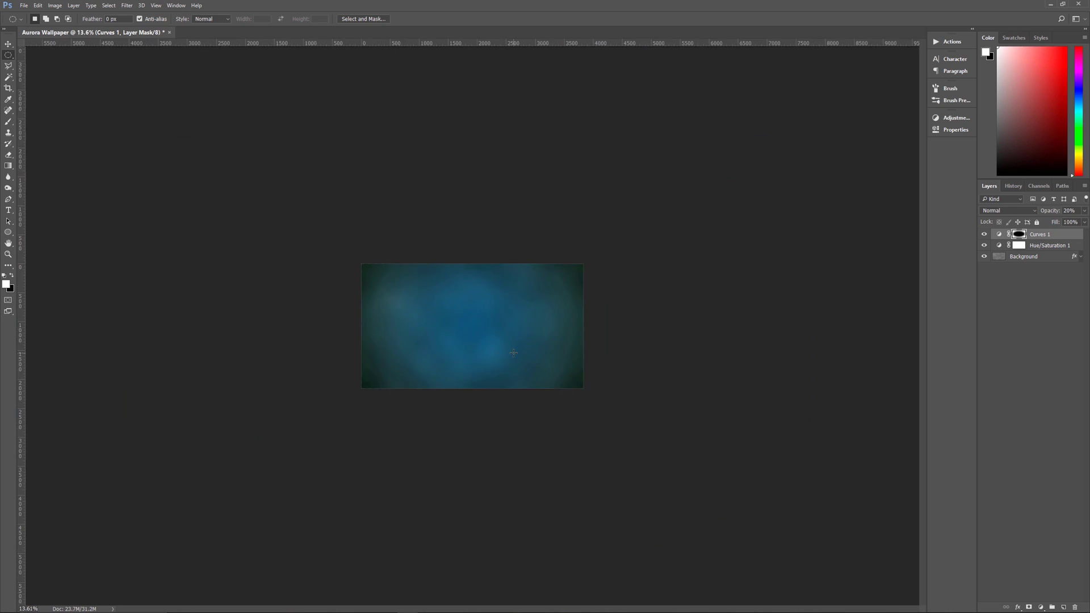
pyautogui.scroll(2, 514, 353)
pyautogui.scroll(-2, 513, 353)
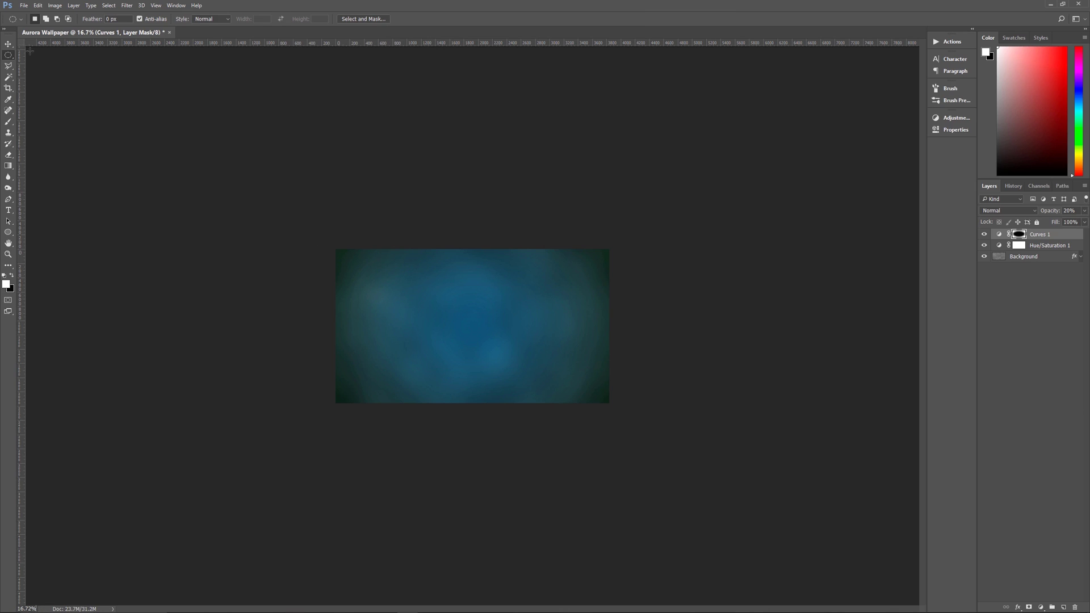
pyautogui.click(8, 44)
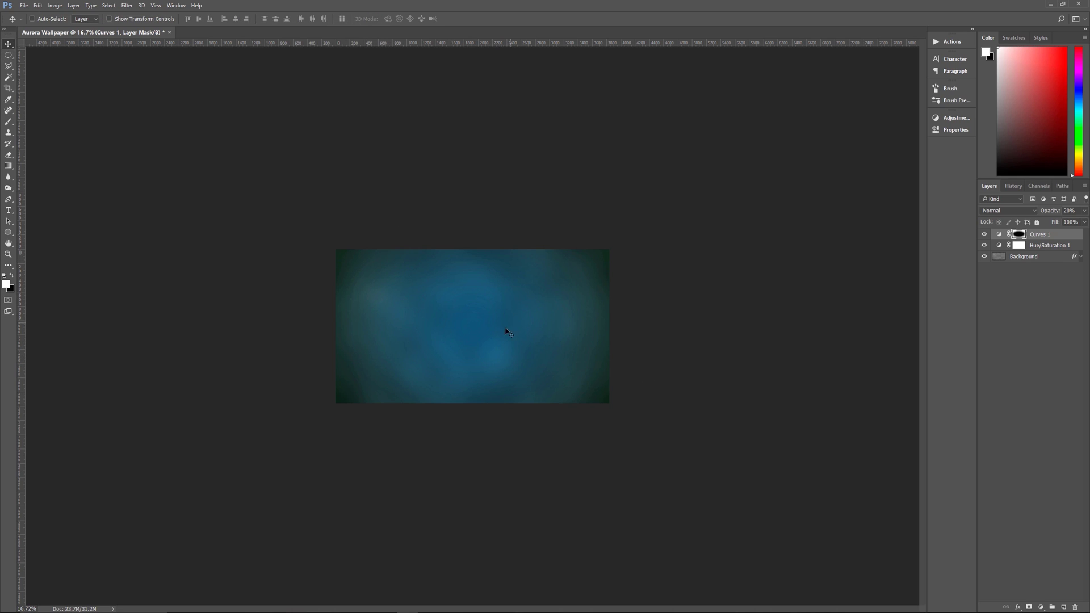
pyautogui.click(9, 255)
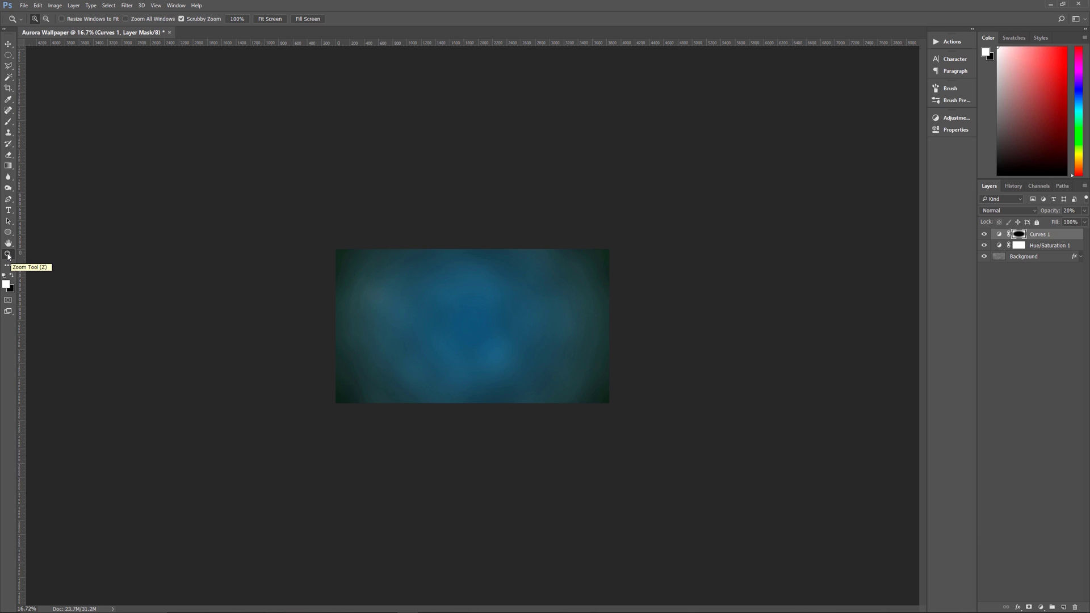
pyautogui.keyDown('alt'); pyautogui.click(479, 332); pyautogui.keyUp('alt')
pyautogui.keyDown('alt'); pyautogui.click(477, 344); pyautogui.keyUp('alt')
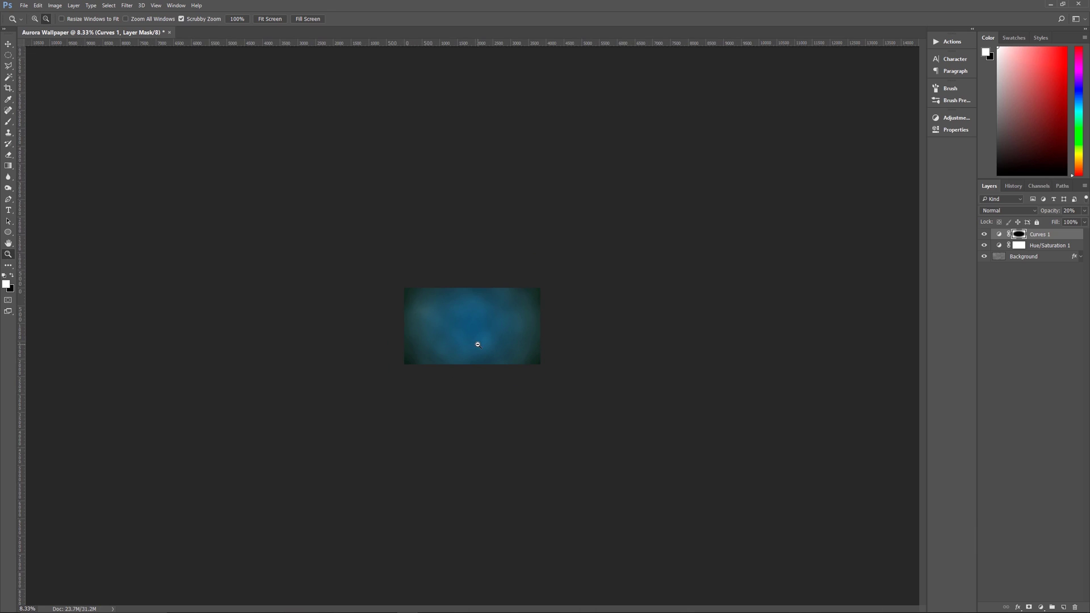
pyautogui.click(478, 342)
pyautogui.click(478, 341)
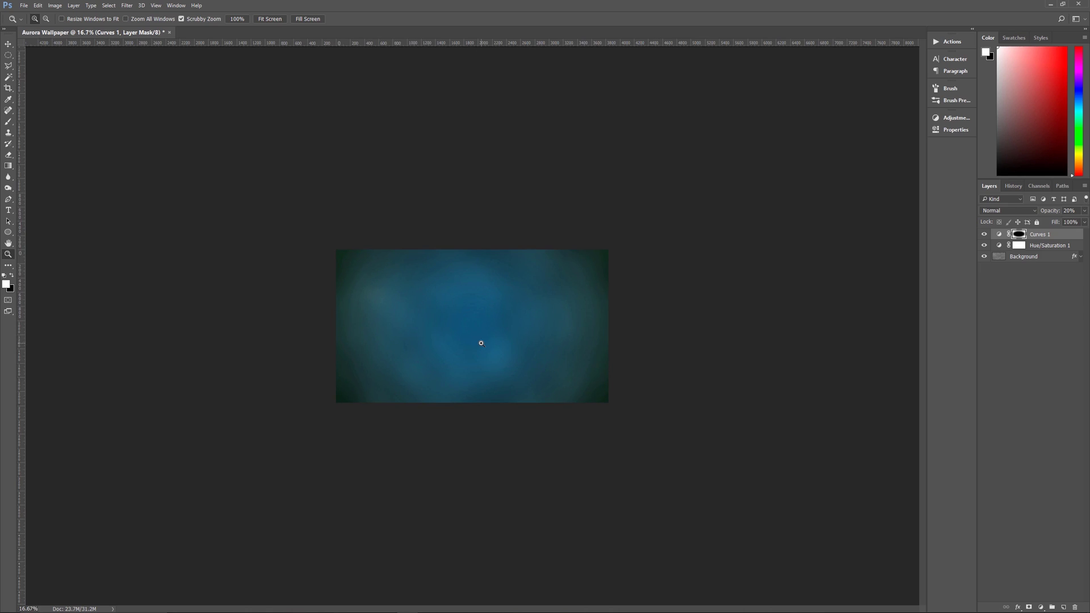
pyautogui.moveTo(460, 303); pyautogui.dragTo(456, 303)
pyautogui.keyDown('alt'); pyautogui.click(457, 304); pyautogui.keyUp('alt')
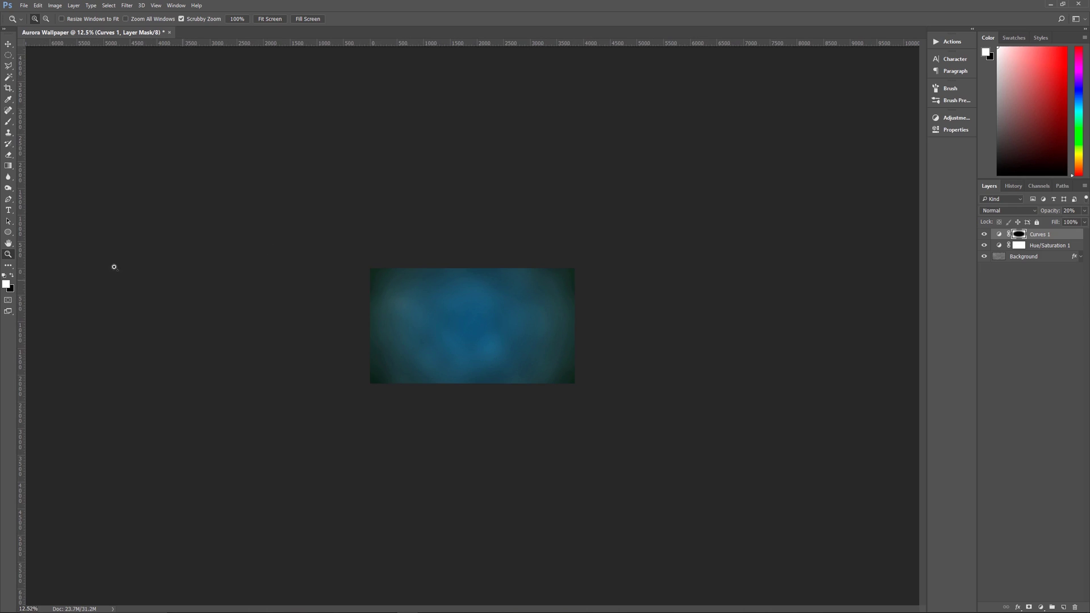
pyautogui.moveTo(453, 341); pyautogui.dragTo(440, 320)
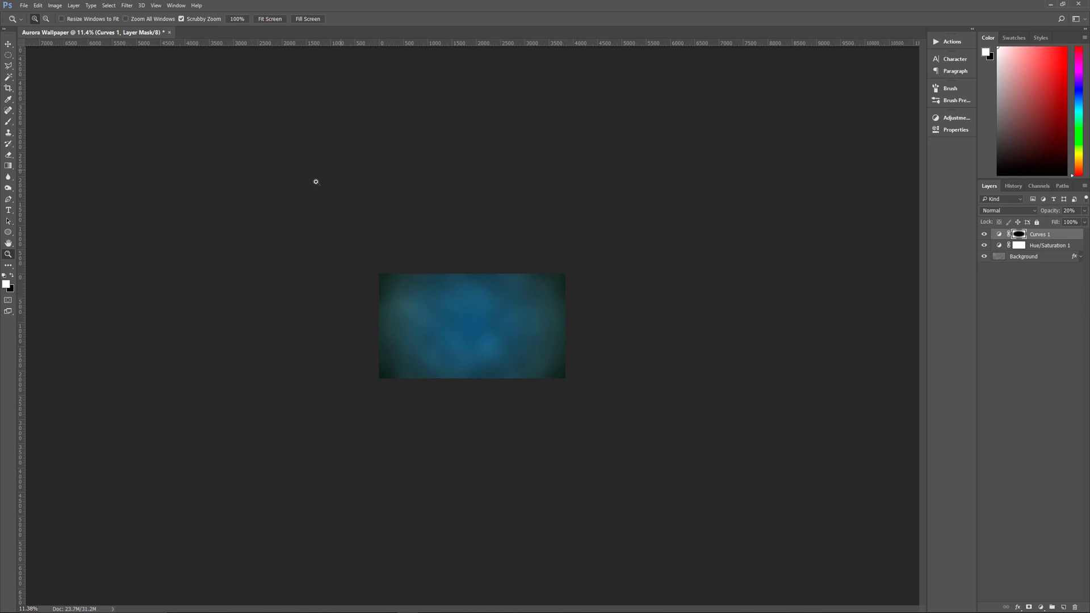
pyautogui.moveTo(444, 395); pyautogui.dragTo(446, 395)
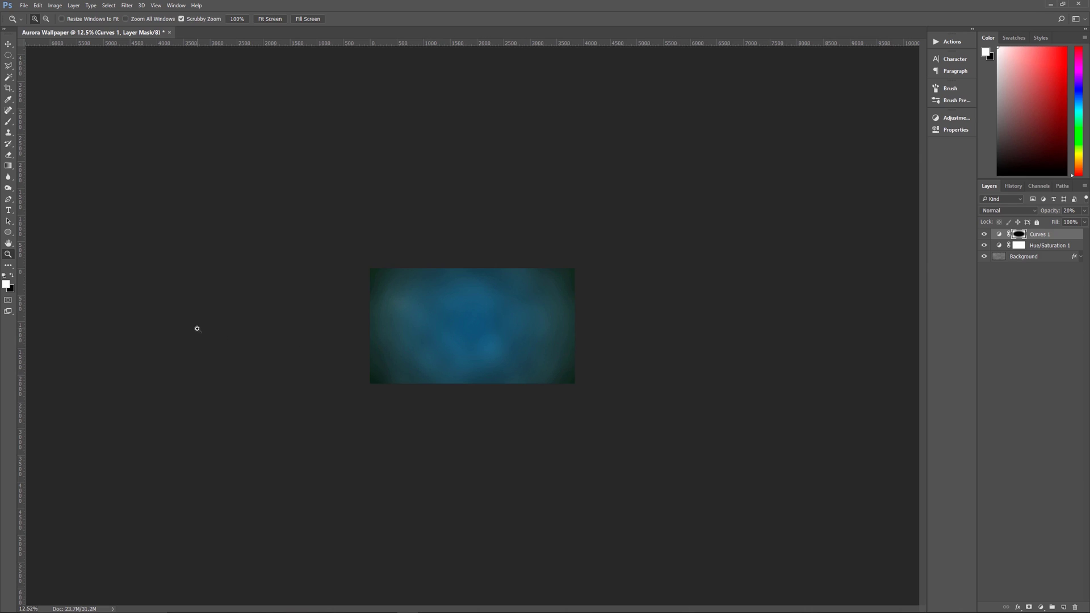
pyautogui.click(8, 234)
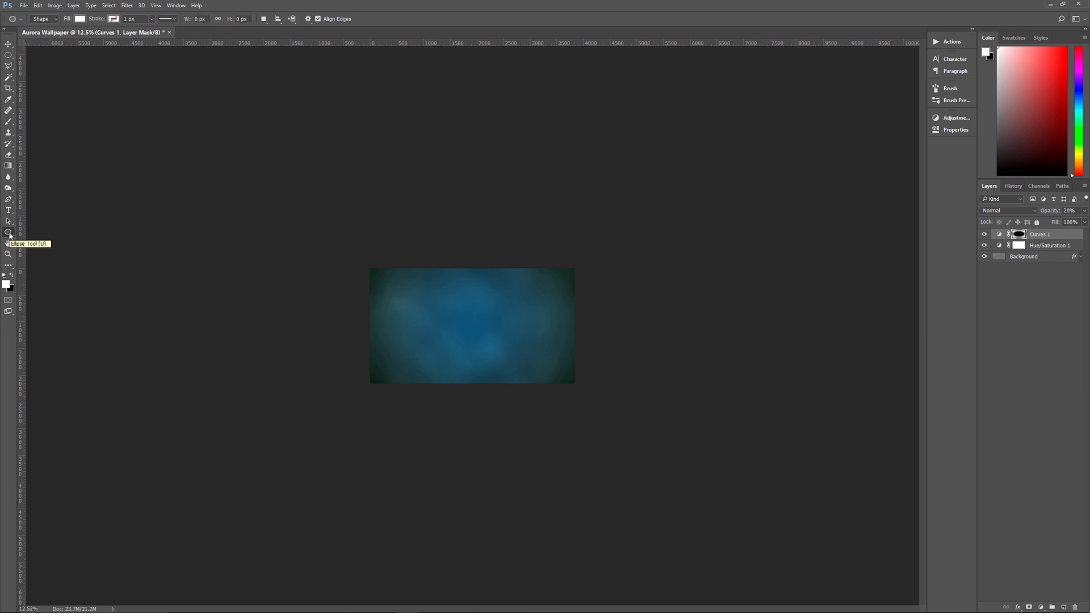
pyautogui.press('u')
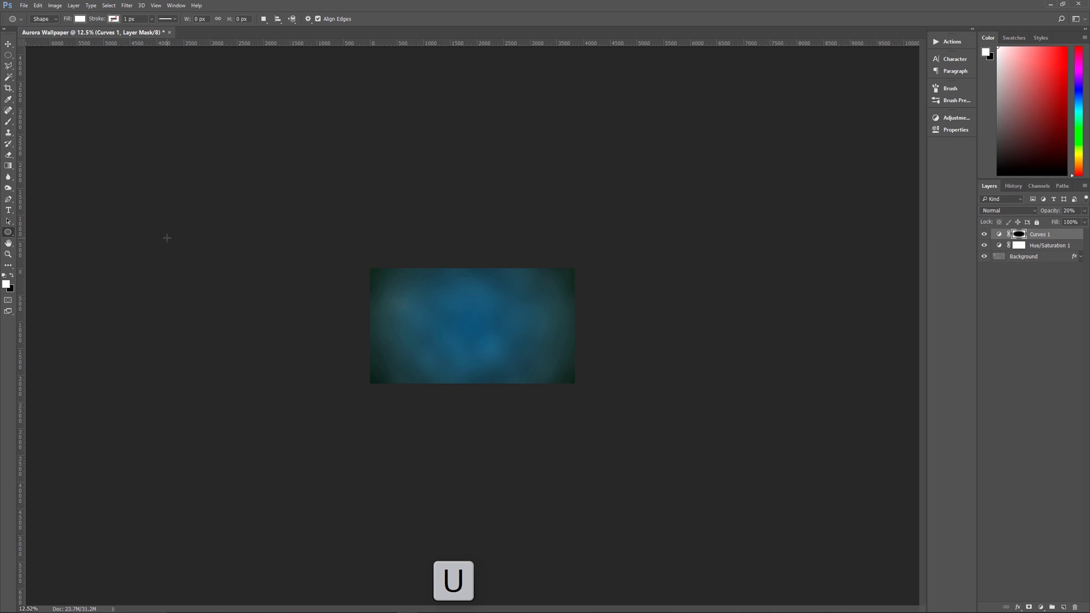
pyautogui.hotkey('shift', 'u')
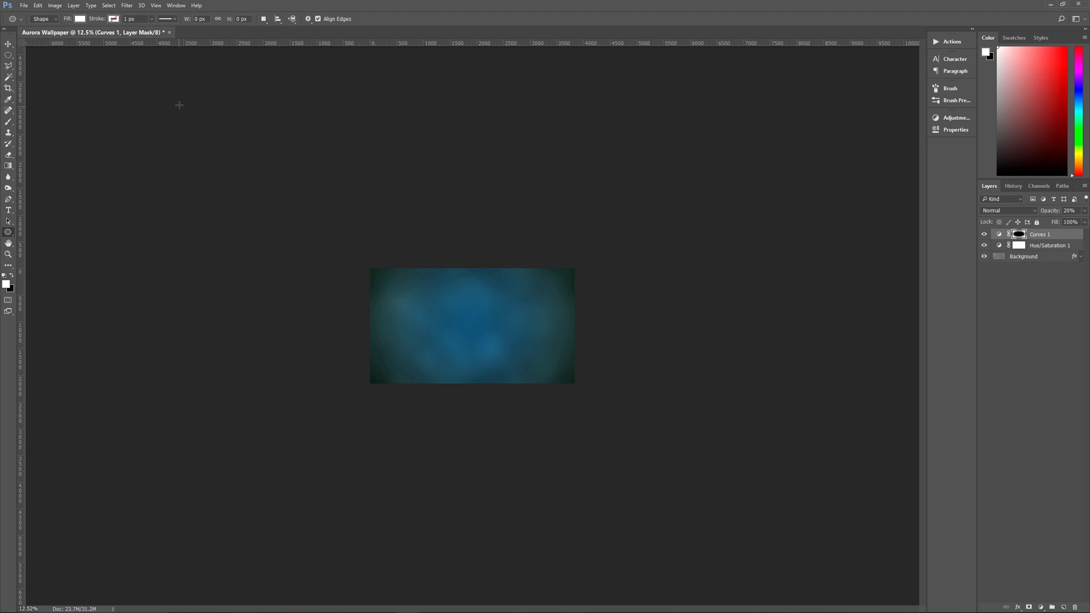
pyautogui.moveTo(124, 74); pyautogui.dragTo(755, 347)
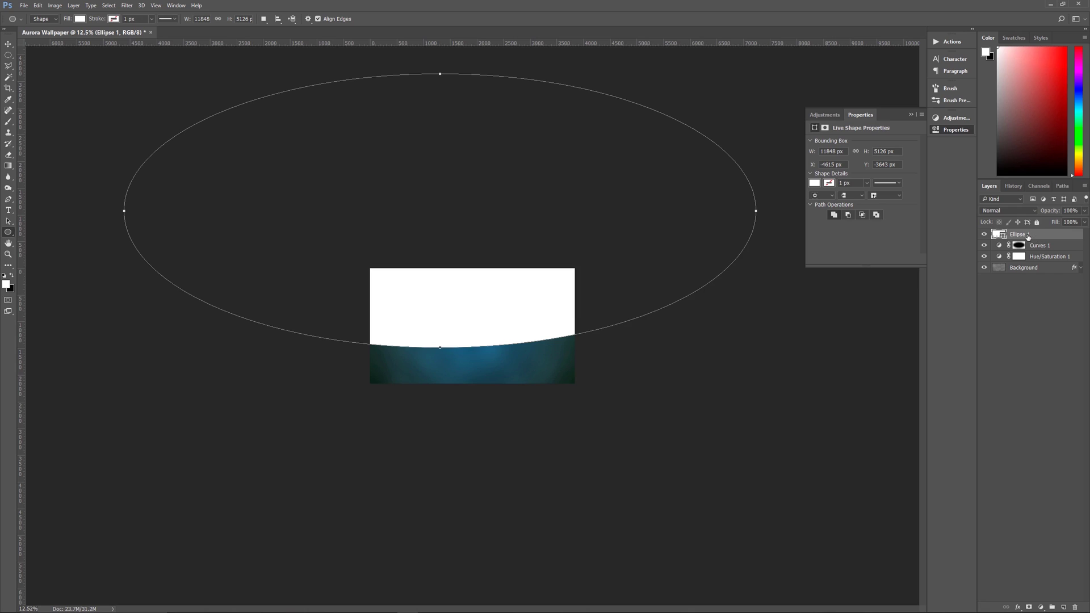
# Set the Ellipse 1 layer's fill to 0% while keeping its opacity at 100%
pyautogui.moveTo(1057, 225); pyautogui.dragTo(1048, 226)
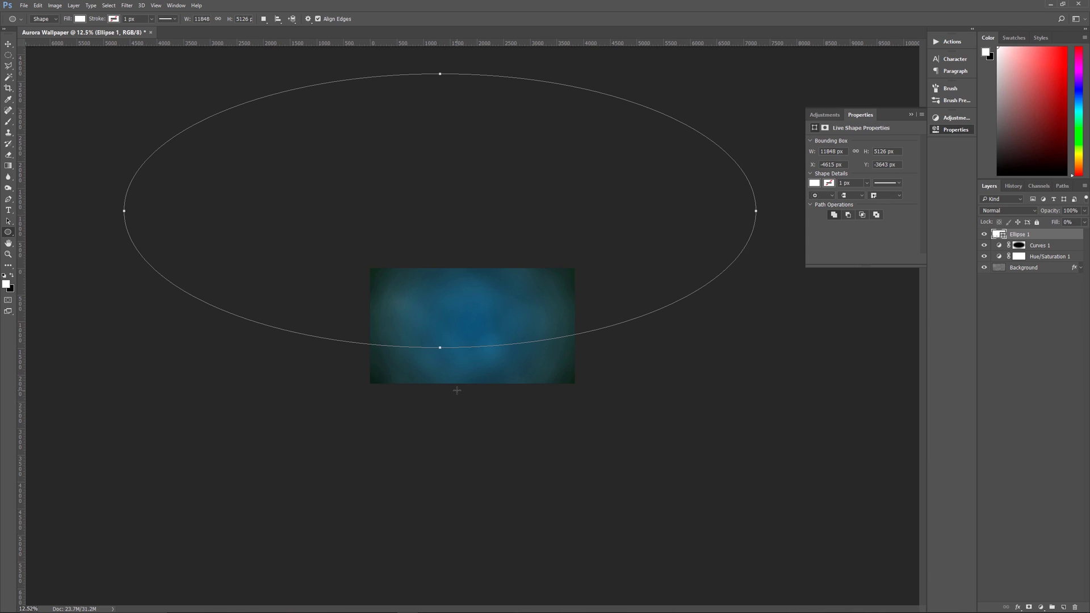
pyautogui.scroll(5, 457, 391)
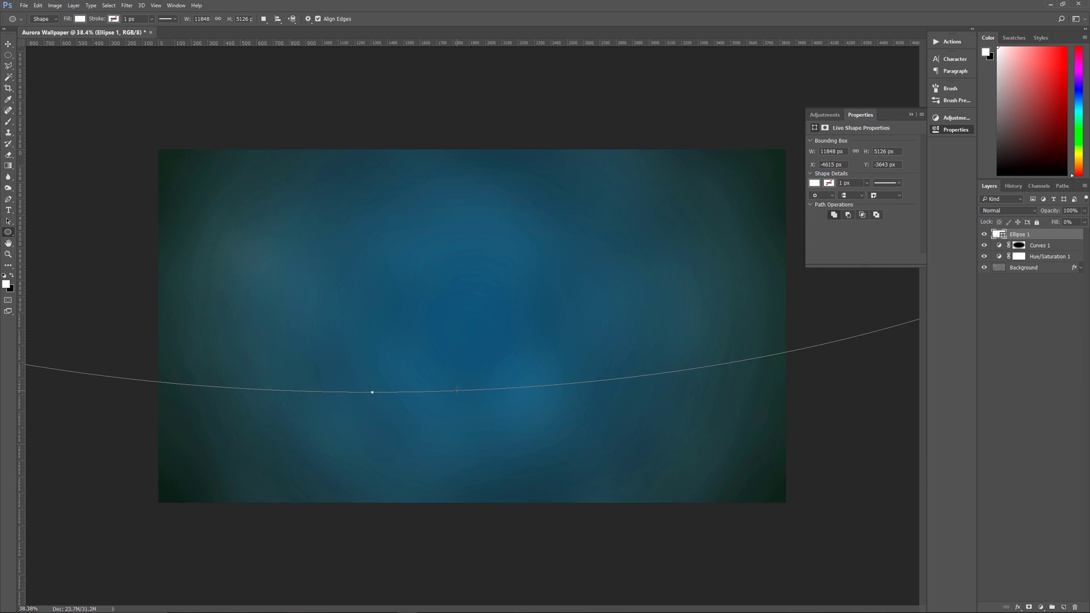
pyautogui.scroll(1, 283, 391)
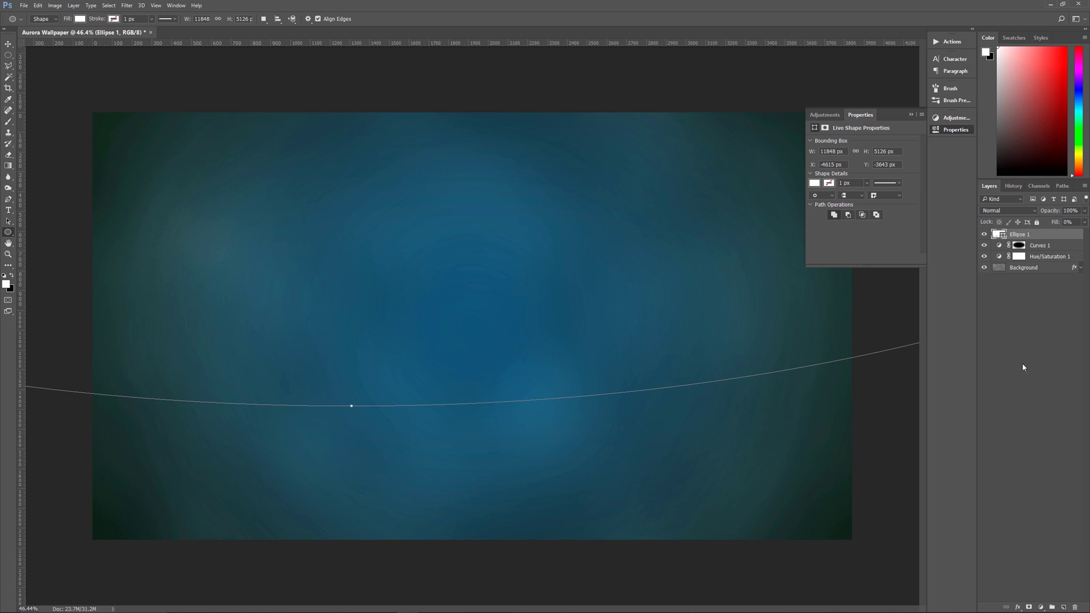
# Add a white Inner Shadow to Ellipse 1 with Overlay blending, 100% opacity, -45° angle, 50 px distance and 100 px size
pyautogui.click(1017, 608)
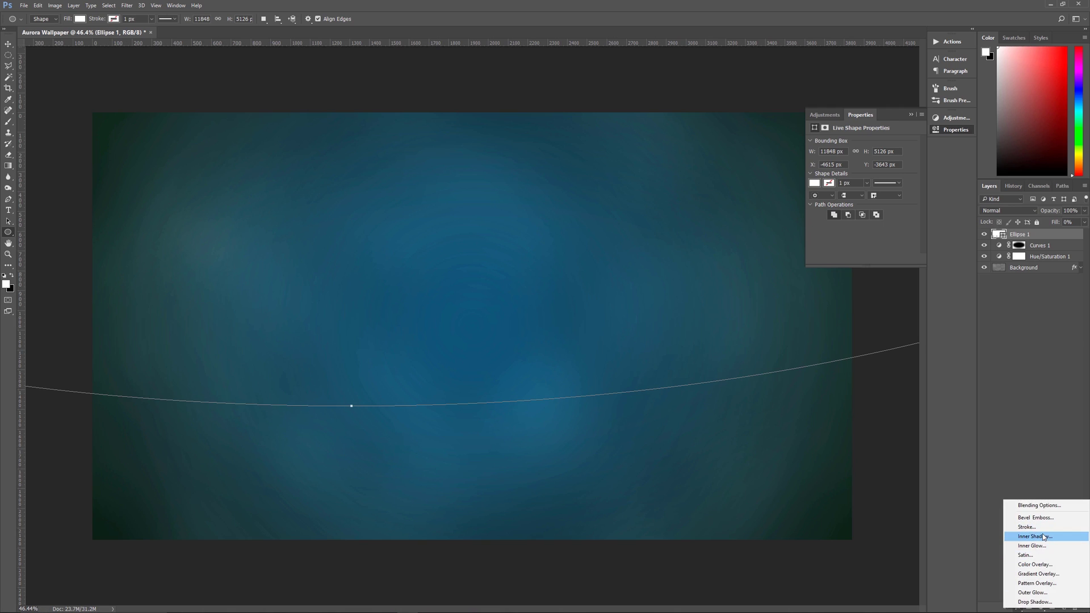
pyautogui.click(1043, 536)
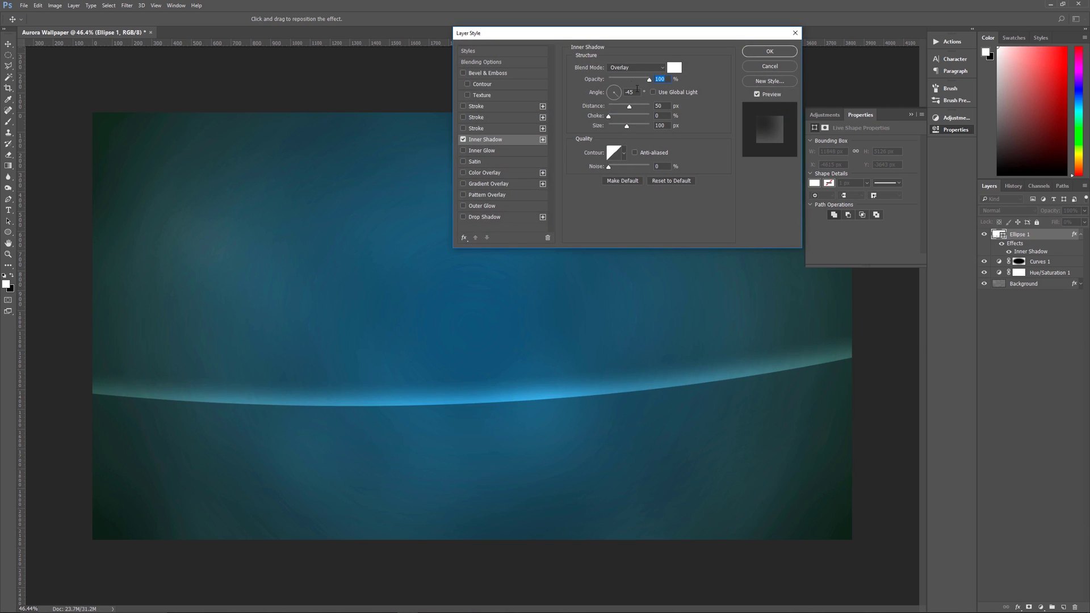
pyautogui.click(675, 67)
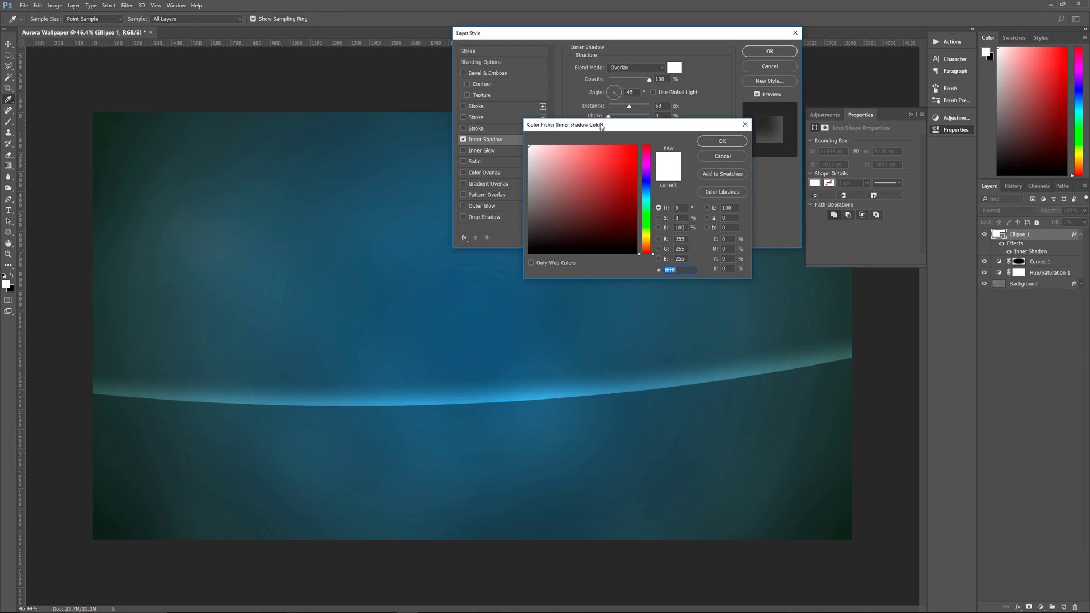
pyautogui.click(717, 157)
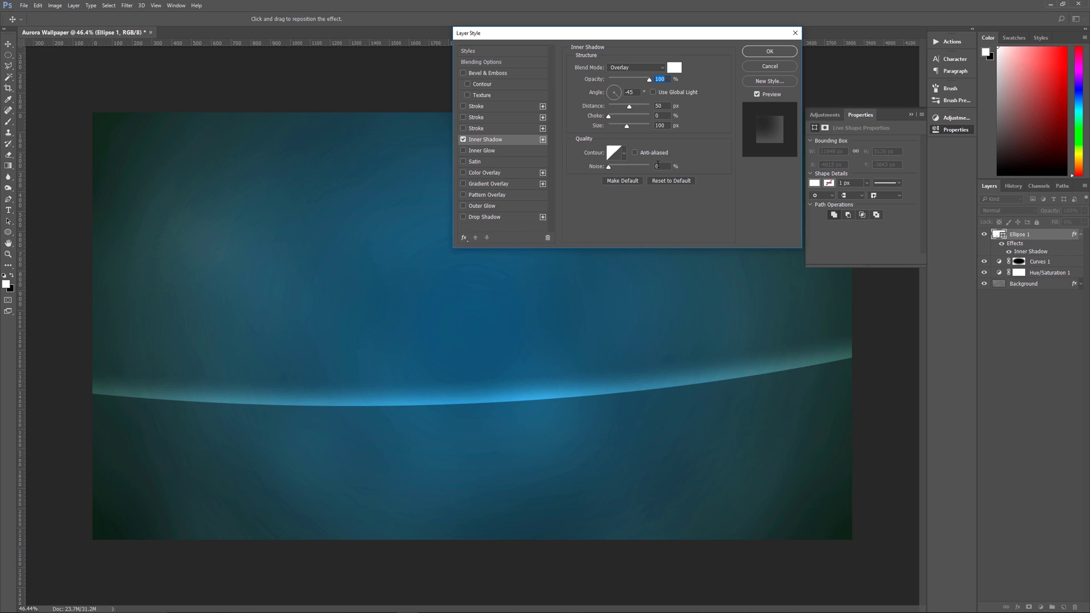
# Try other noise, distance and angle values for the Inner Shadow, restoring the 50 px distance and -45° angle
pyautogui.moveTo(609, 169); pyautogui.dragTo(613, 170)
pyautogui.moveTo(613, 169); pyautogui.dragTo(608, 169)
pyautogui.moveTo(629, 111); pyautogui.dragTo(646, 108)
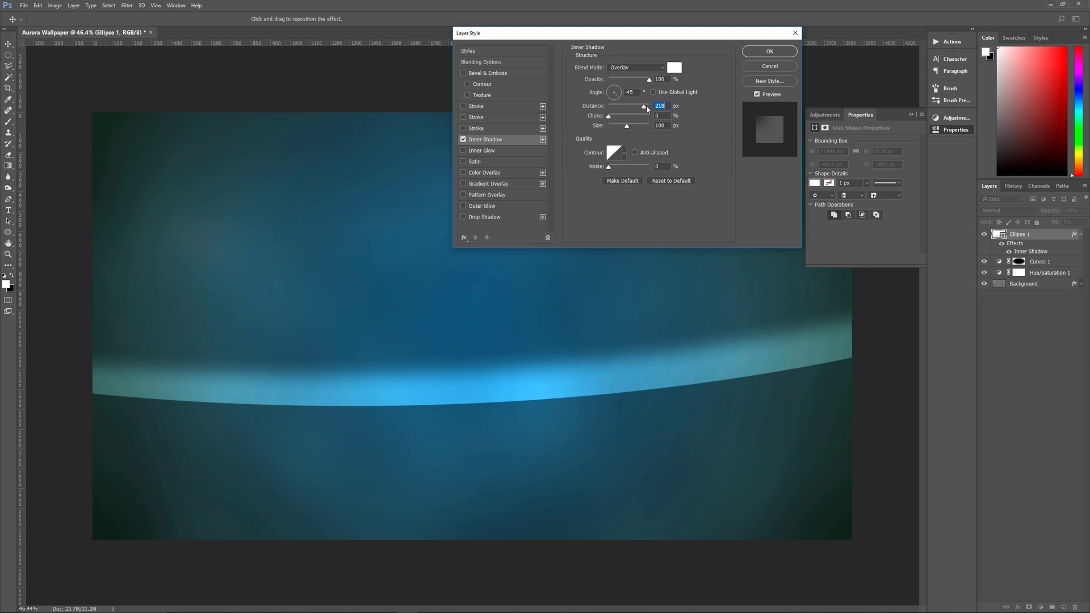
pyautogui.write('50')
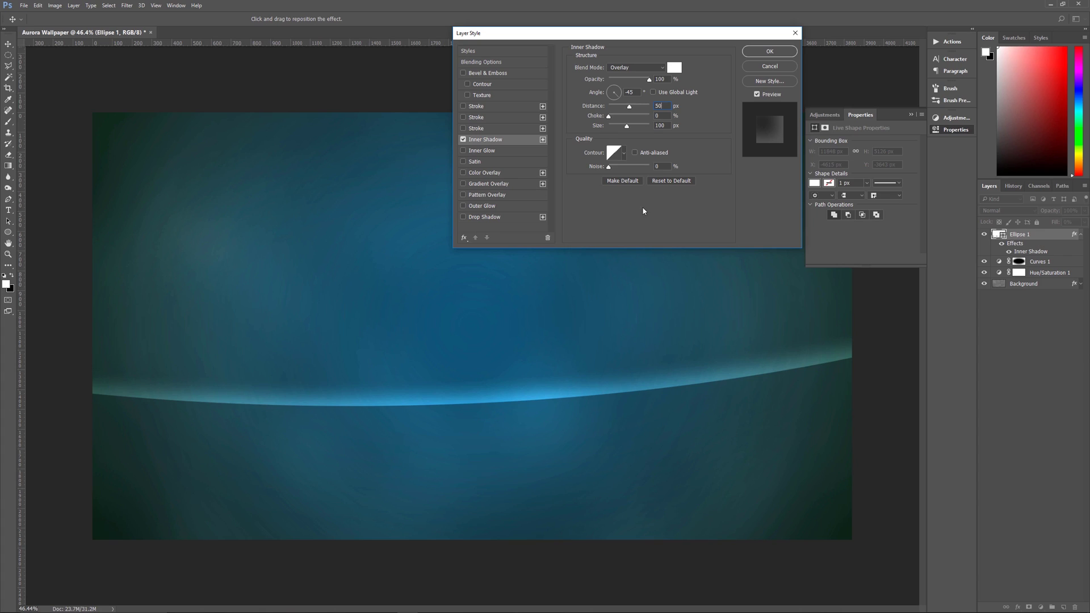
pyautogui.moveTo(621, 91); pyautogui.dragTo(621, 97)
pyautogui.scroll(-15, 630, 93)
pyautogui.write('-45')
# Try a light pink Inner Shadow color and set it back to white
pyautogui.moveTo(649, 79)
pyautogui.mouseDown()
pyautogui.moveTo(611, 79)
pyautogui.moveTo(649, 79)
pyautogui.mouseUp()
pyautogui.click(674, 67)
pyautogui.click(554, 146)
pyautogui.click(541, 145)
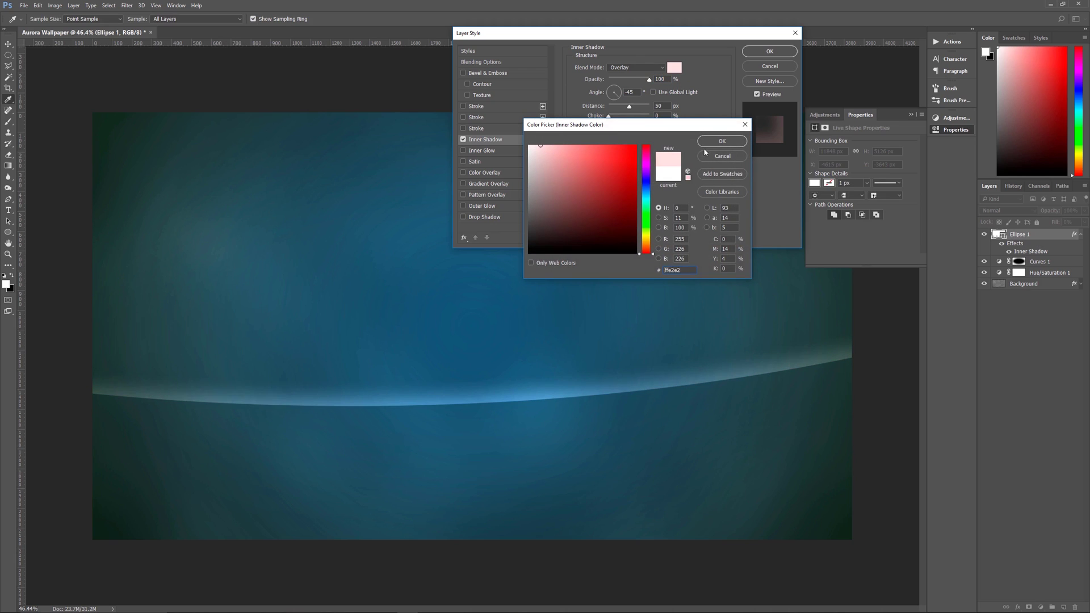
pyautogui.click(529, 146)
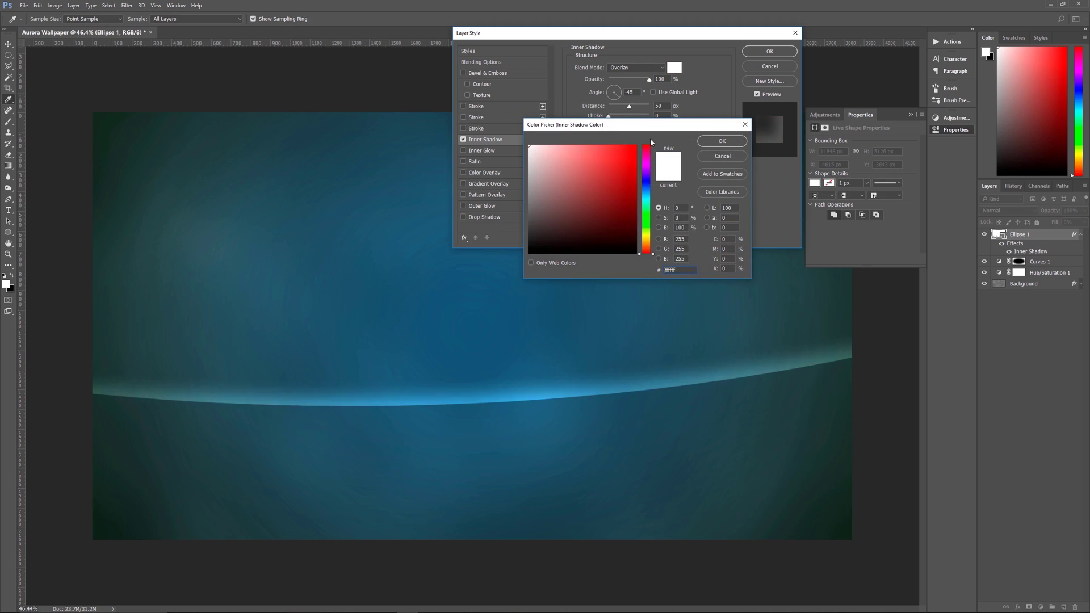
pyautogui.click(722, 141)
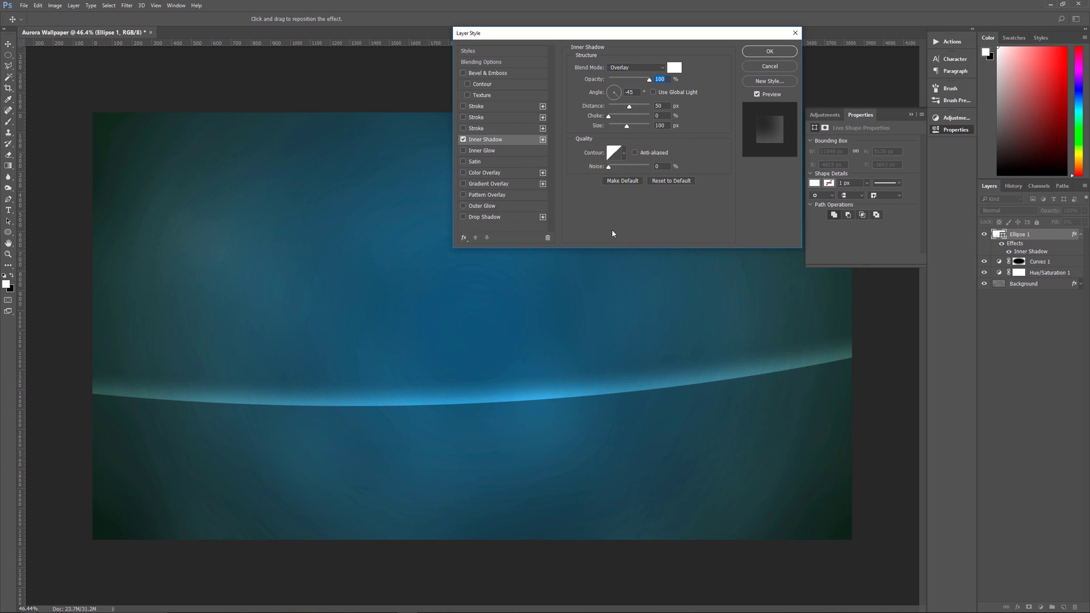
# Apply the Inner Shadow style to Ellipse 1, hide the shape's path outline and collapse the layer's effects list
pyautogui.click(770, 51)
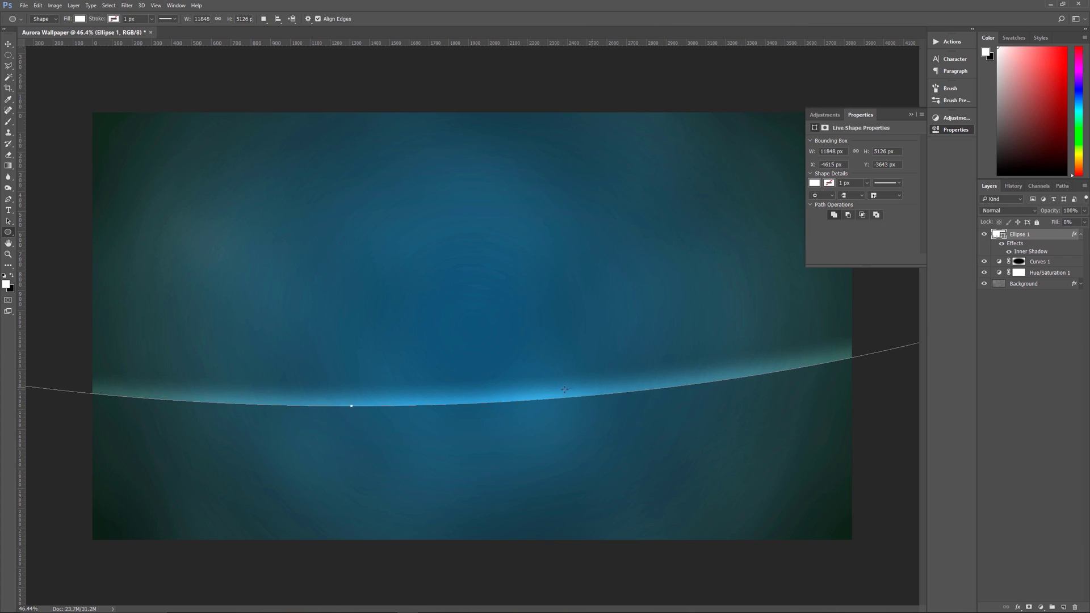
pyautogui.hotkey('ctrl', 'h')
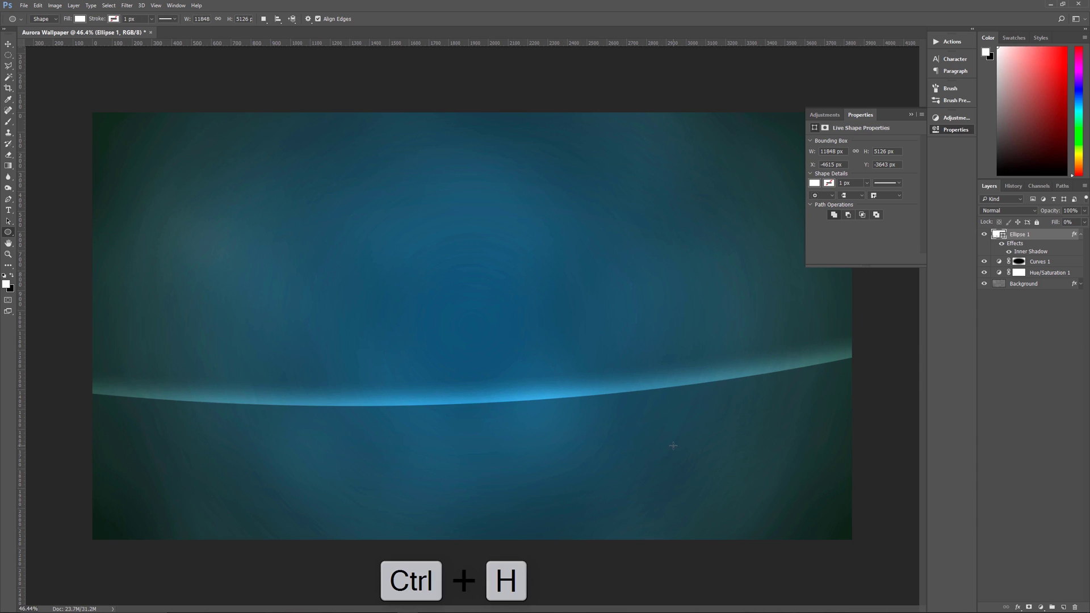
pyautogui.hotkey('ctrl', 'h')
pyautogui.hotkey('ctrl', 'h')
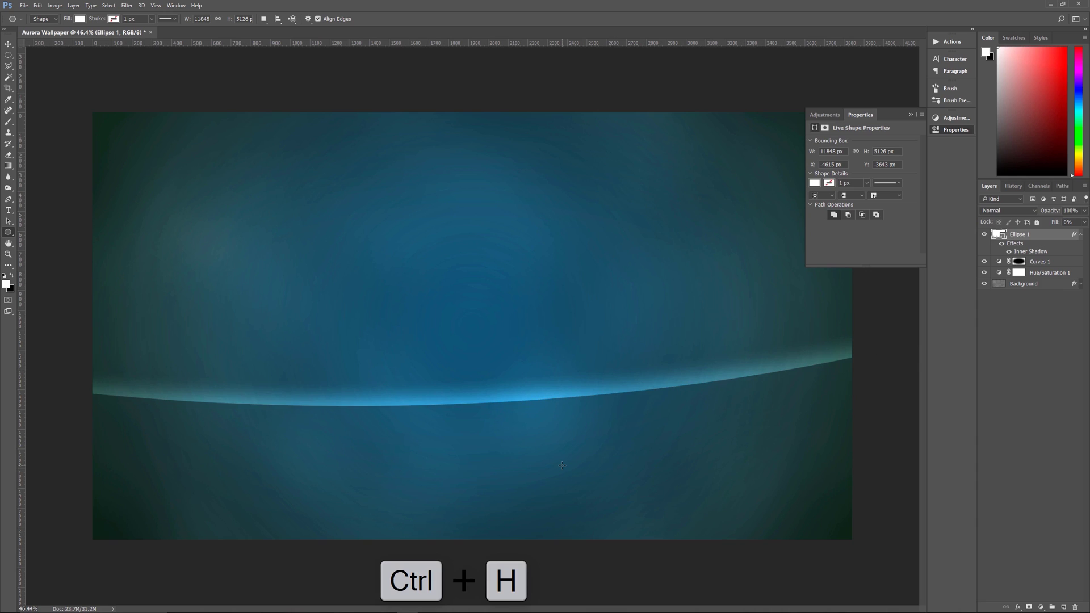
pyautogui.click(1082, 239)
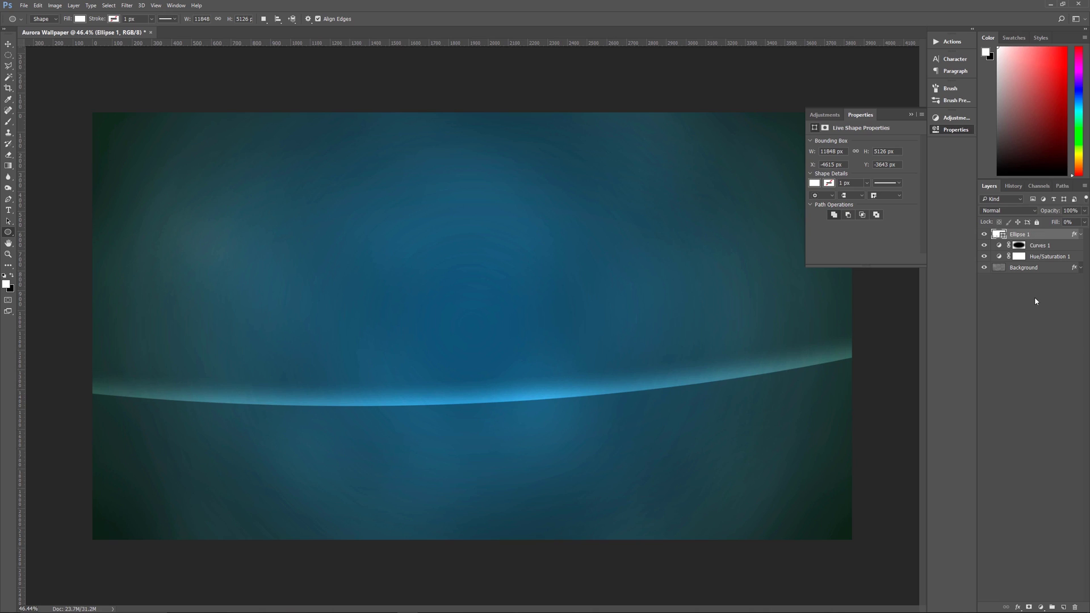
# Duplicate the Ellipse 1 layer and free-transform the copy, rotating it to about -5.65° and shifting it slightly down and right
pyautogui.hotkey('ctrl', 'j')
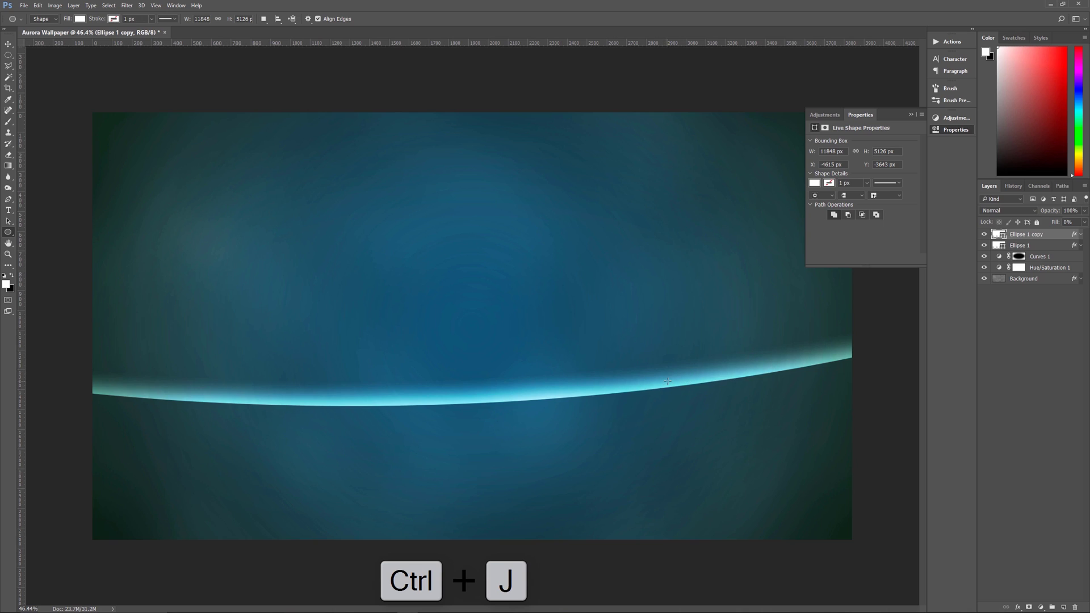
pyautogui.hotkey('ctrl', 't')
pyautogui.moveTo(734, 465); pyautogui.dragTo(761, 435)
pyautogui.moveTo(516, 324); pyautogui.dragTo(533, 335)
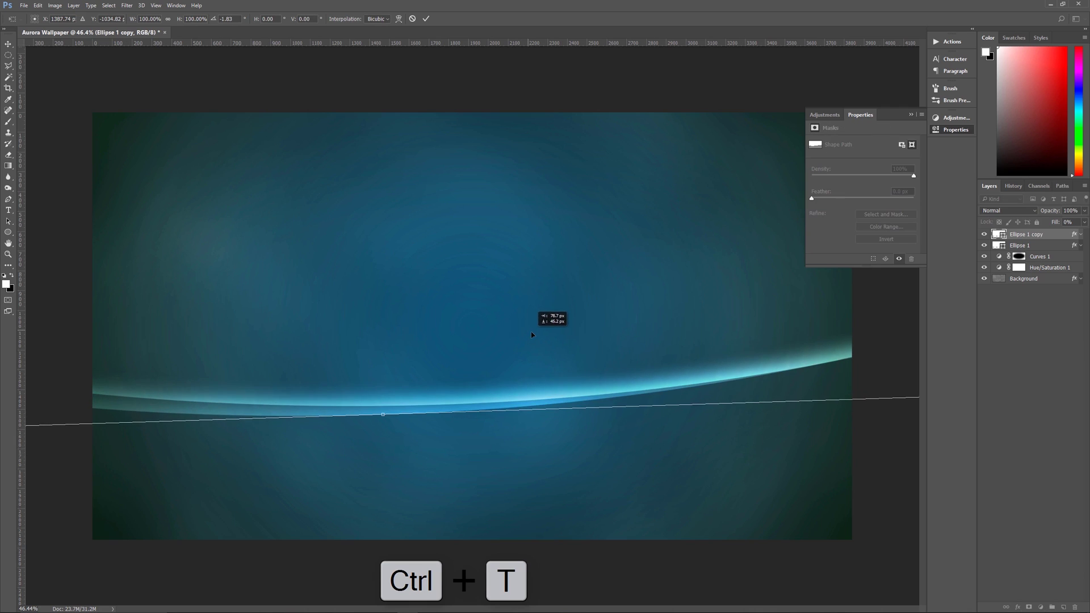
pyautogui.moveTo(744, 453); pyautogui.dragTo(746, 444)
pyautogui.moveTo(516, 333); pyautogui.dragTo(523, 337)
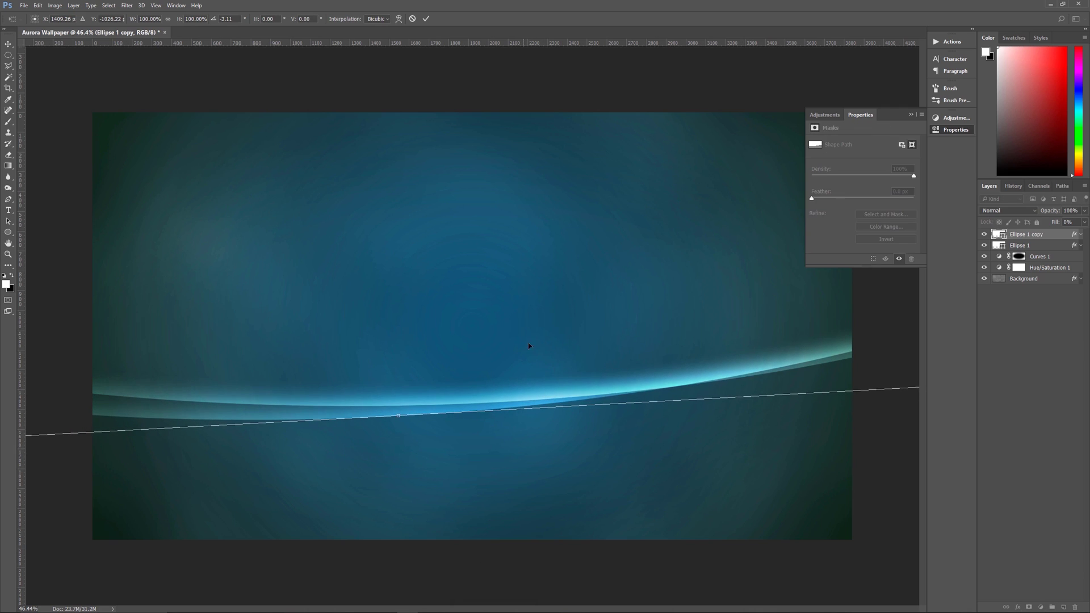
pyautogui.moveTo(786, 445); pyautogui.dragTo(806, 395)
pyautogui.moveTo(575, 291); pyautogui.dragTo(575, 305)
# Distort the copied ellipse by pulling in its upper right and both lower corners, rotate it to about -12°, and apply the transform
pyautogui.hotkey('ctrl', '-')
pyautogui.hotkey('ctrl', '-')
pyautogui.hotkey('ctrl', '-')
pyautogui.hotkey('ctrl', '-')
pyautogui.hotkey('ctrl', '-')
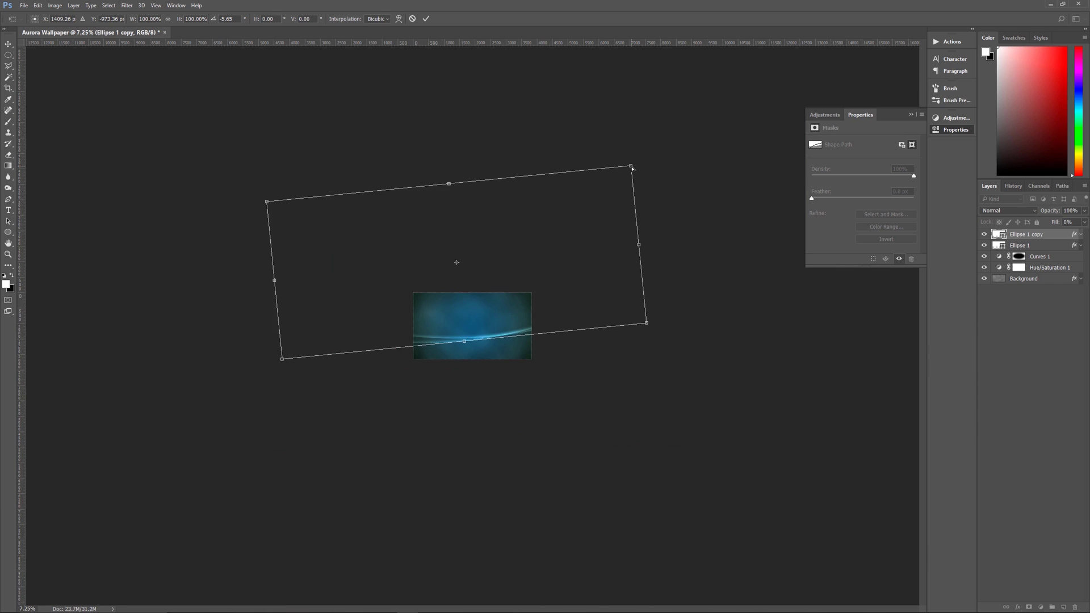
pyautogui.moveTo(630, 166); pyautogui.dragTo(523, 176)
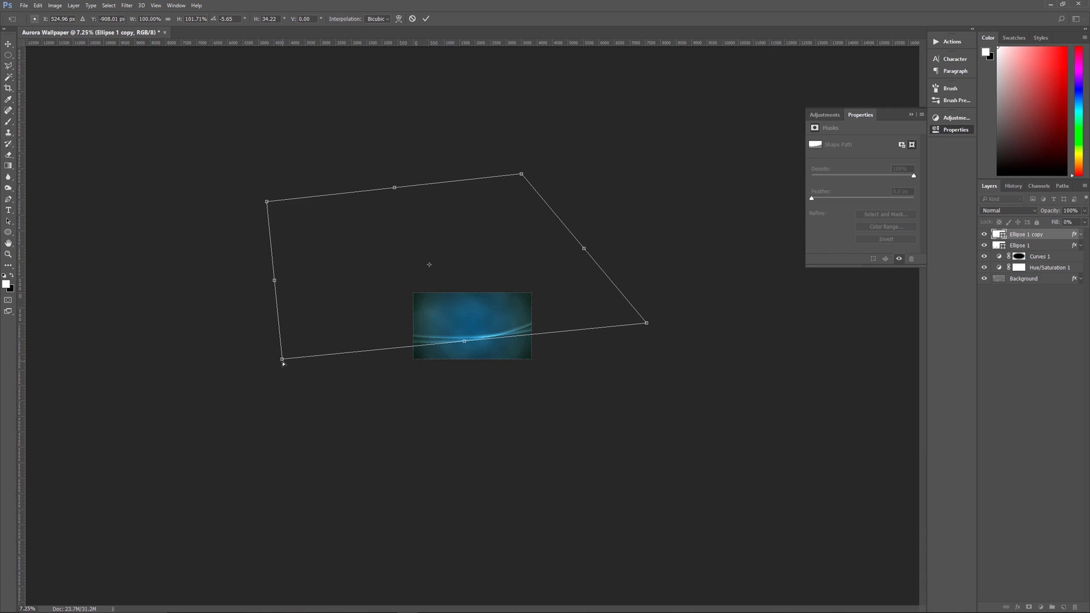
pyautogui.moveTo(283, 360); pyautogui.dragTo(311, 362)
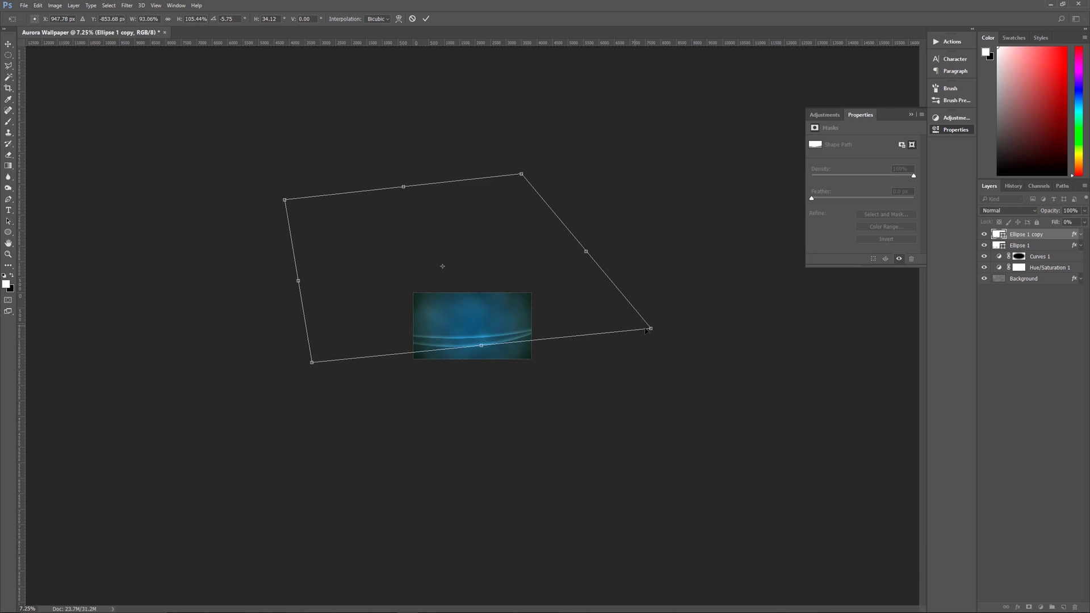
pyautogui.moveTo(651, 328); pyautogui.dragTo(629, 322)
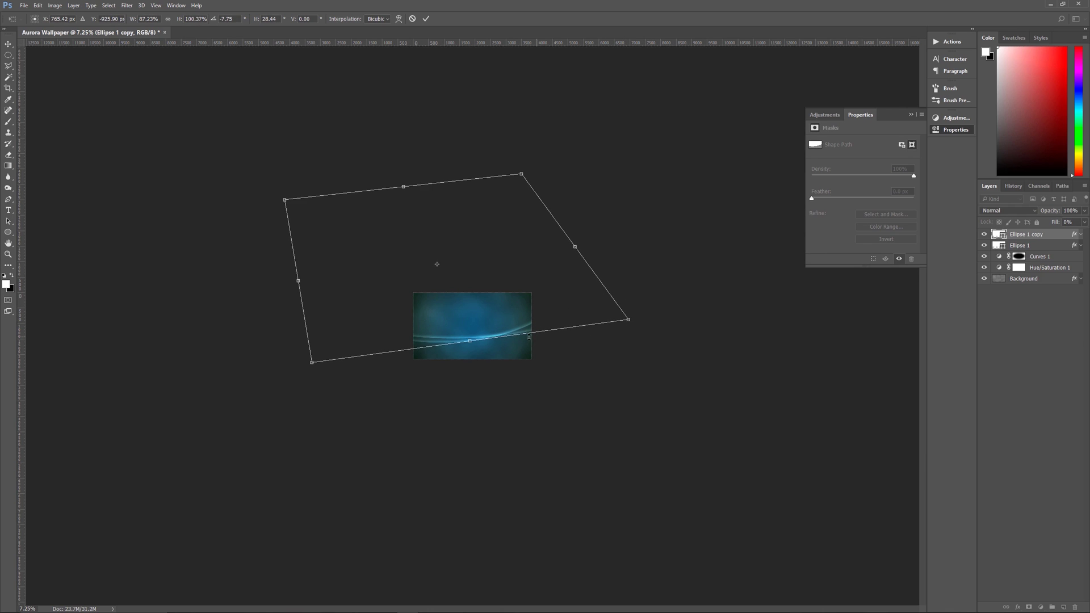
pyautogui.moveTo(467, 156)
pyautogui.mouseDown()
pyautogui.moveTo(437, 154)
pyautogui.moveTo(480, 157)
pyautogui.mouseUp()
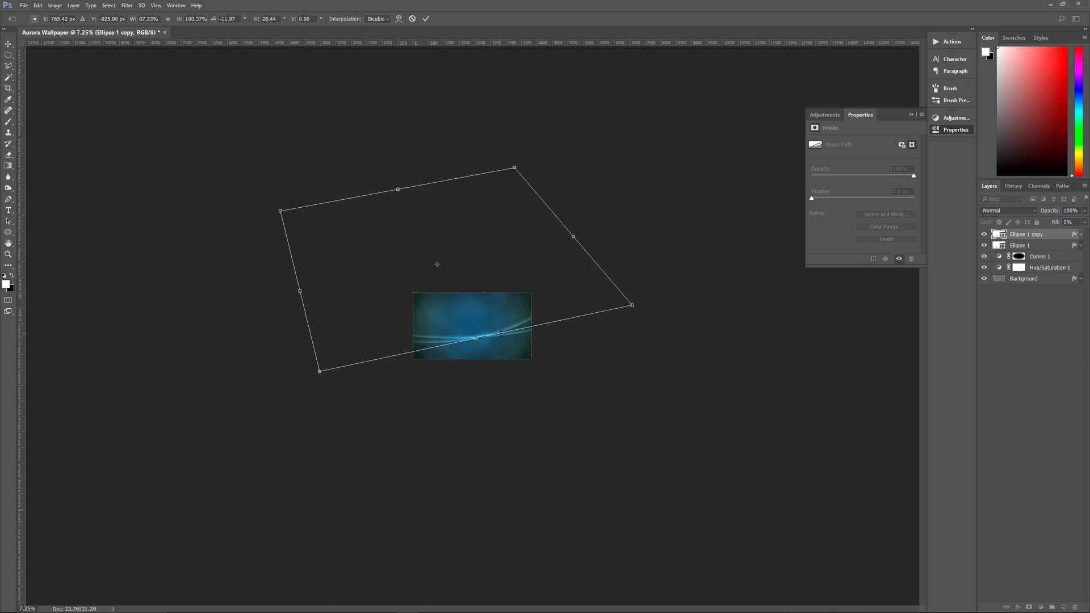
pyautogui.press('Return')
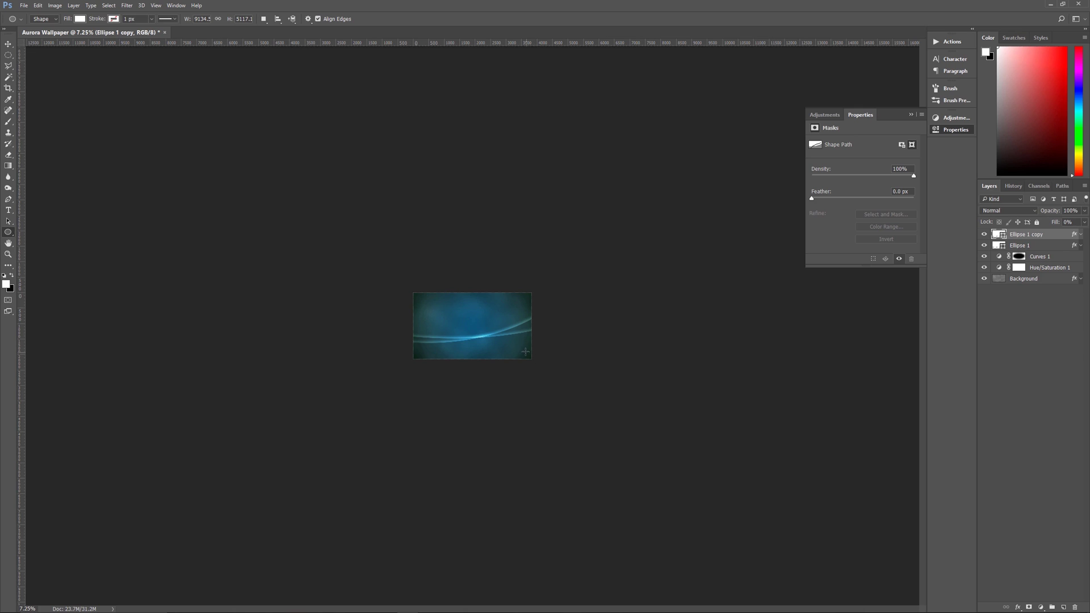
# Move the copied ellipse slightly down and right so the two curves cross near the canvas's right edge
pyautogui.scroll(3, 465, 351)
pyautogui.scroll(4, 465, 351)
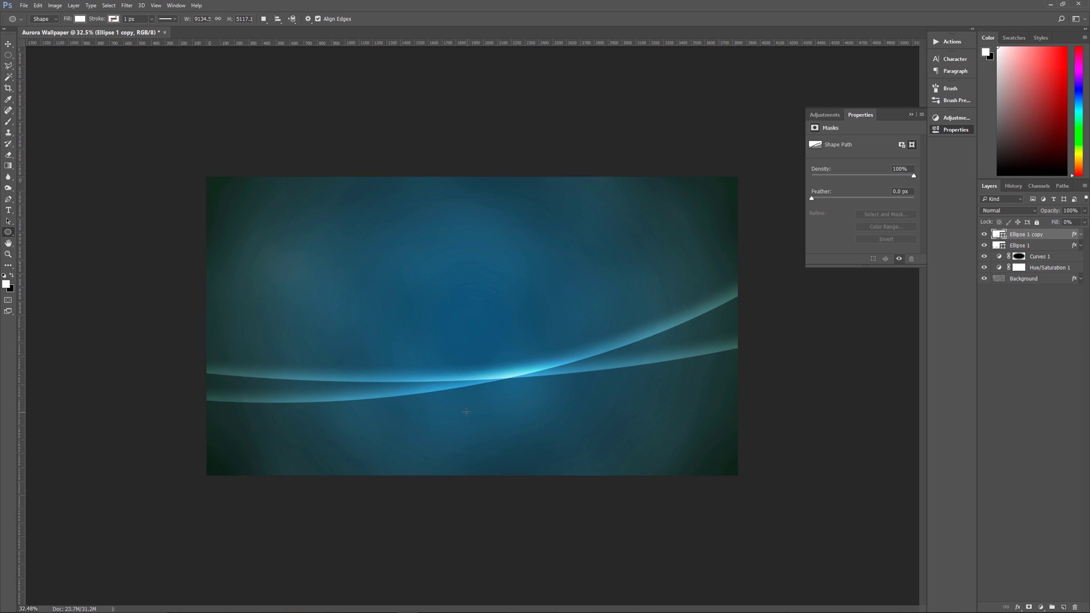
pyautogui.press('v')
pyautogui.moveTo(440, 388); pyautogui.dragTo(452, 414)
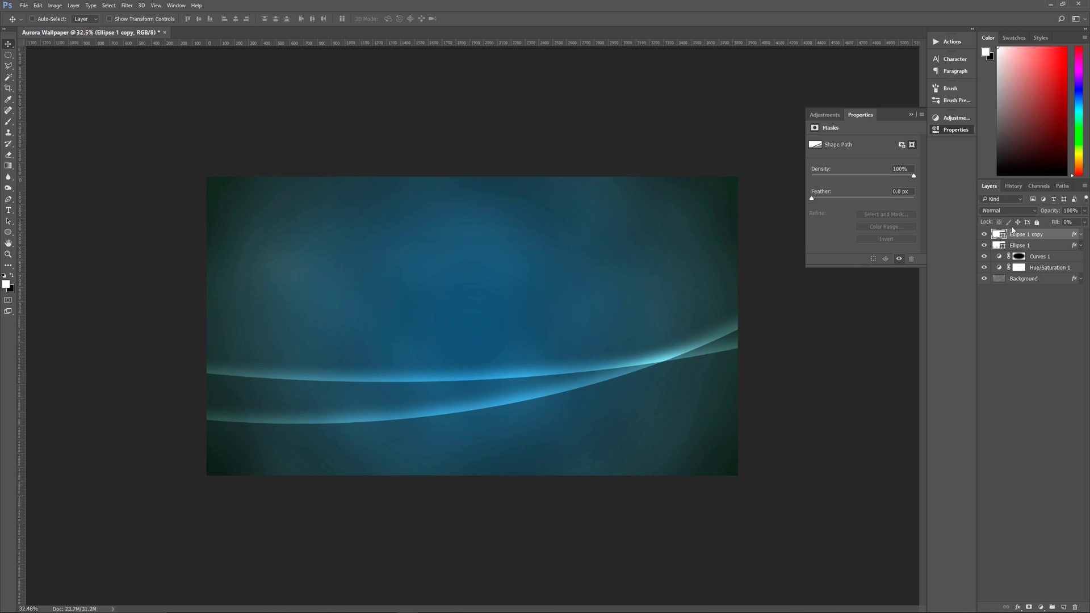
# Set the Ellipse 1 copy's Inner Shadow color to light purple #e1cfff, and make the Ellipse 1 layer active
pyautogui.click(1082, 235)
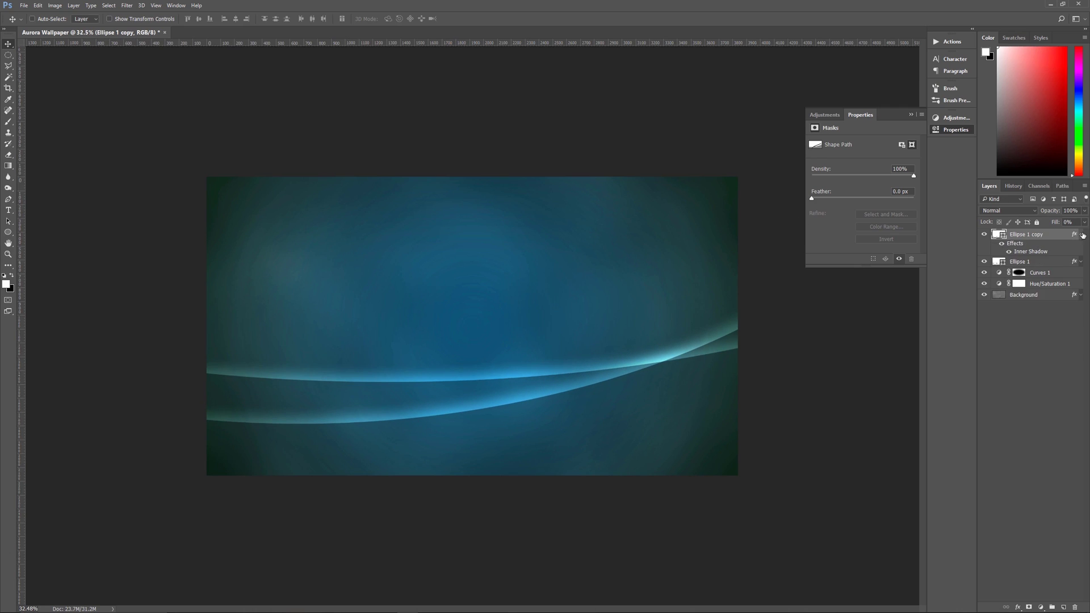
pyautogui.doubleClick(1038, 252)
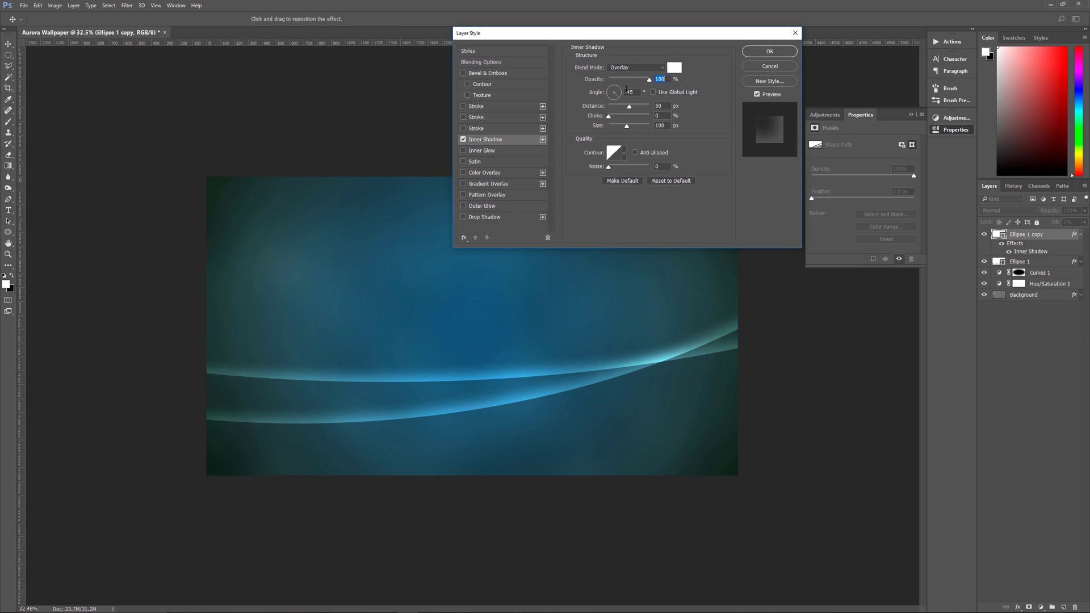
pyautogui.click(674, 68)
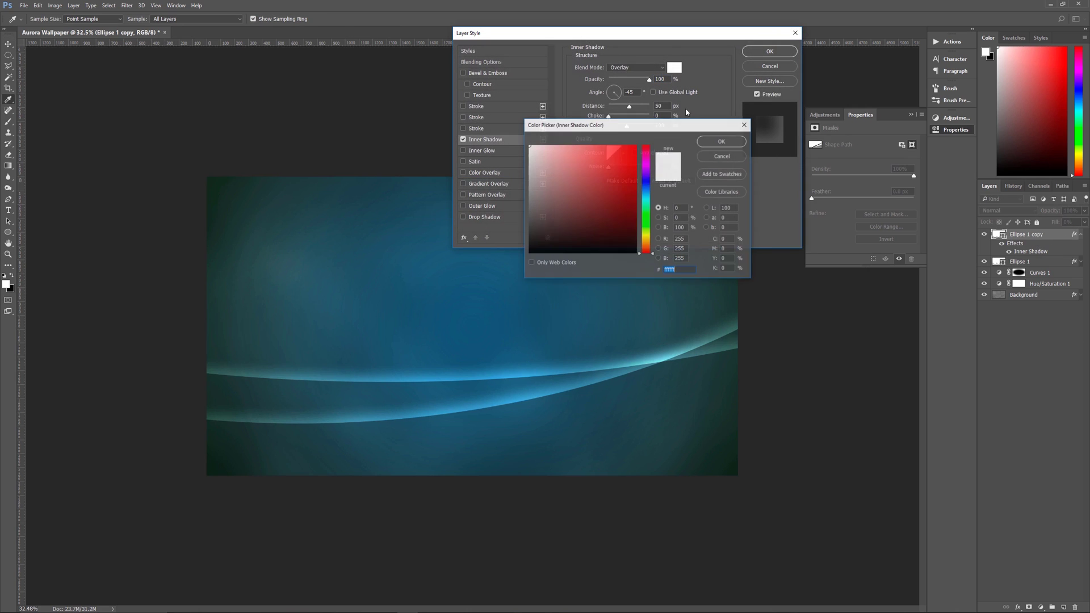
pyautogui.click(648, 175)
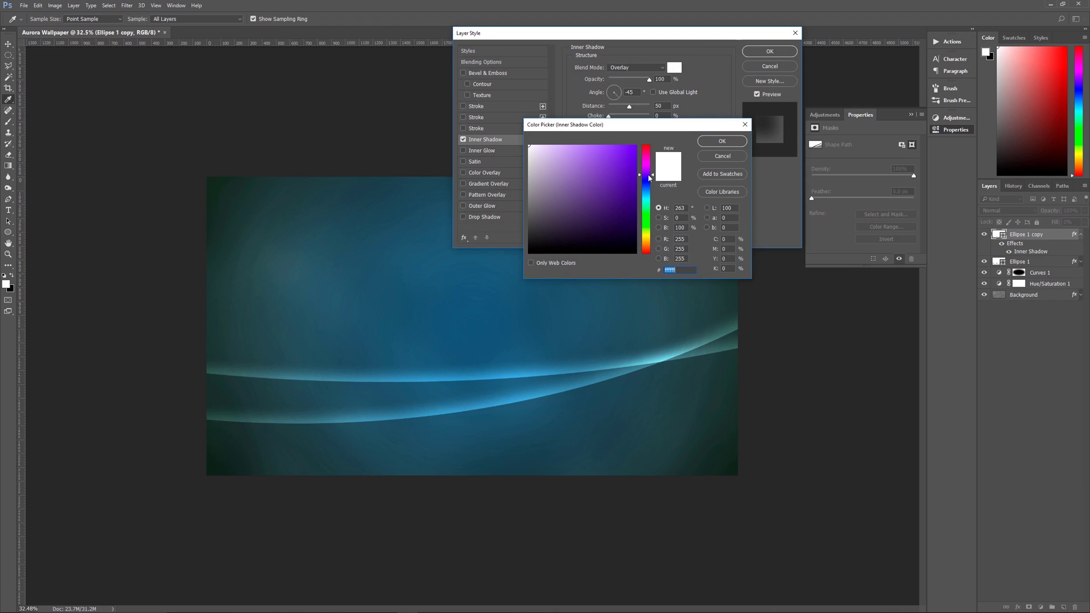
pyautogui.click(549, 145)
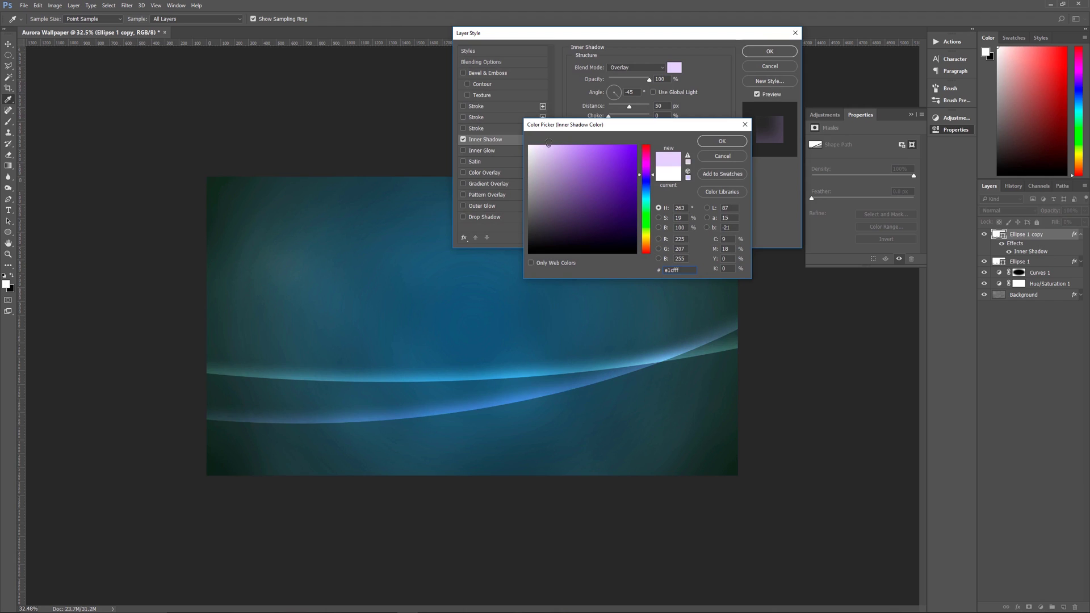
pyautogui.click(707, 142)
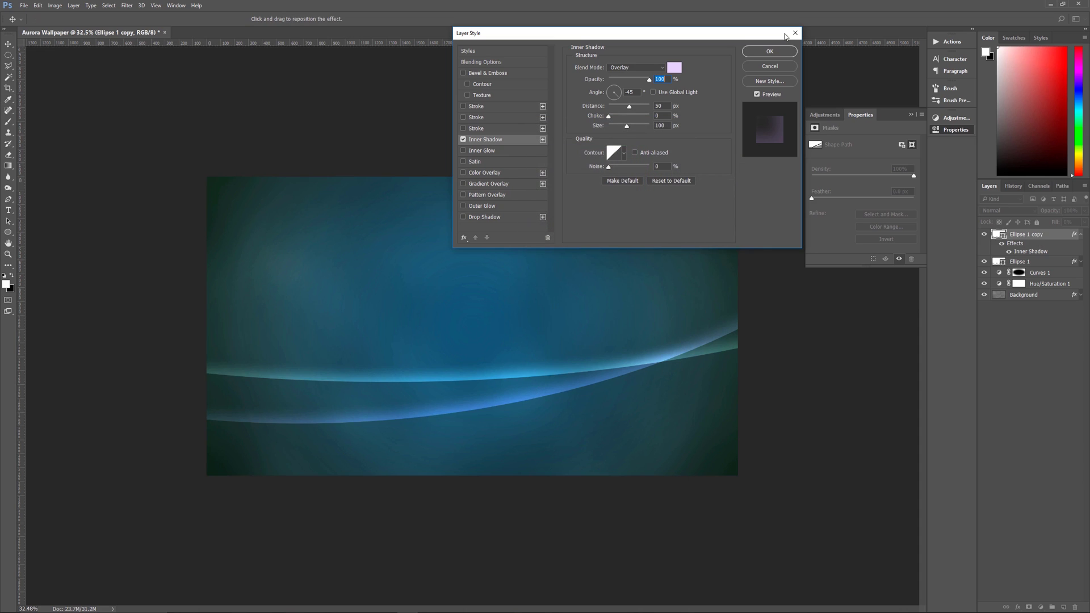
pyautogui.click(779, 53)
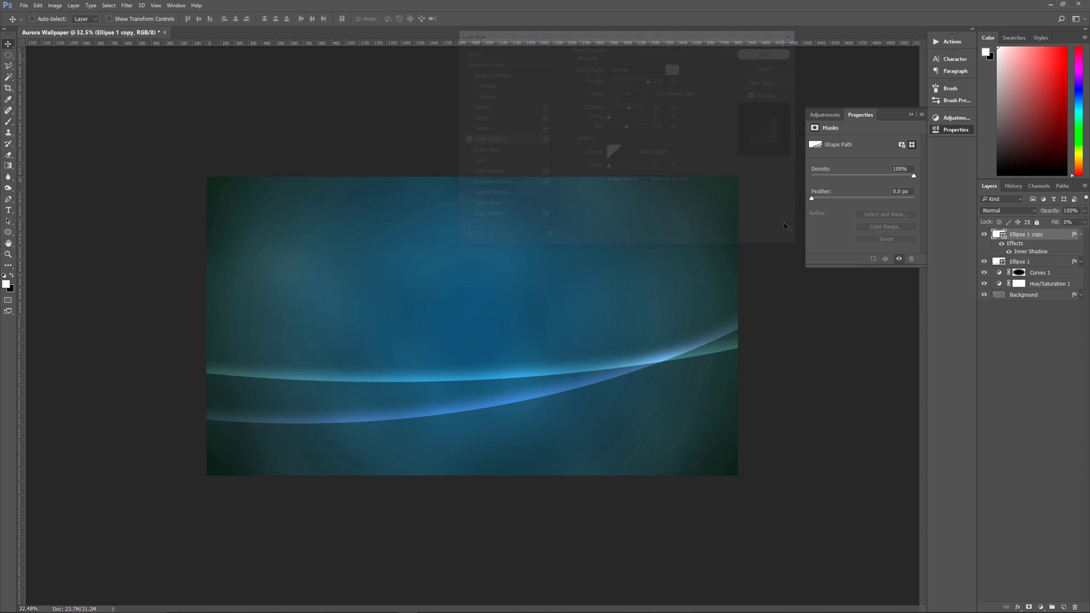
pyautogui.click(1037, 264)
pyautogui.click(1081, 234)
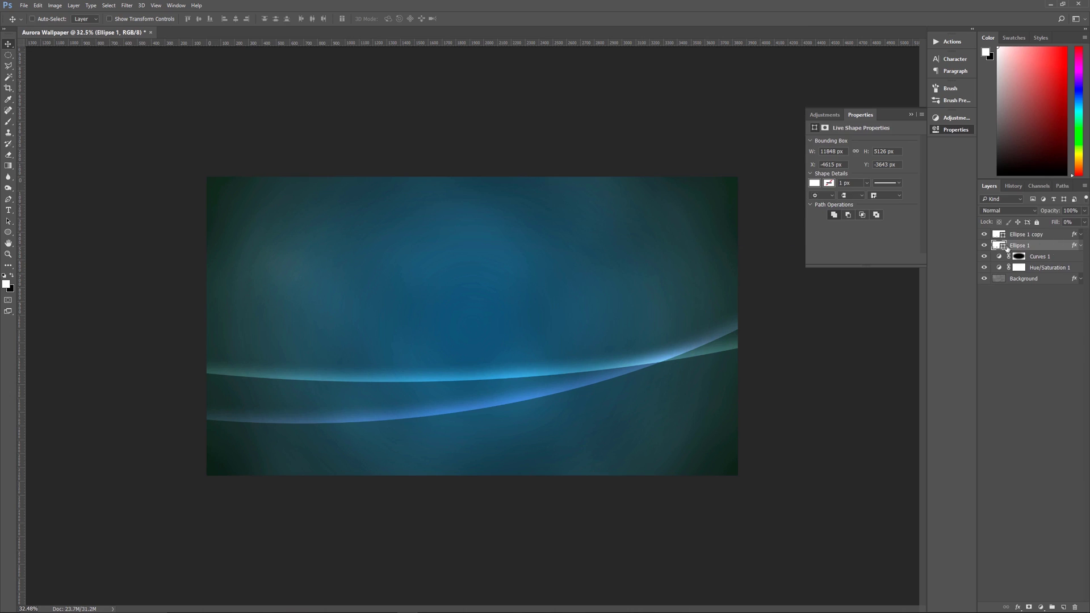
# Duplicate the Ellipse 1 layer and warp the copy, raising its upper right corner and bending its lower edge into an S-curve
pyautogui.hotkey('ctrl', 'j')
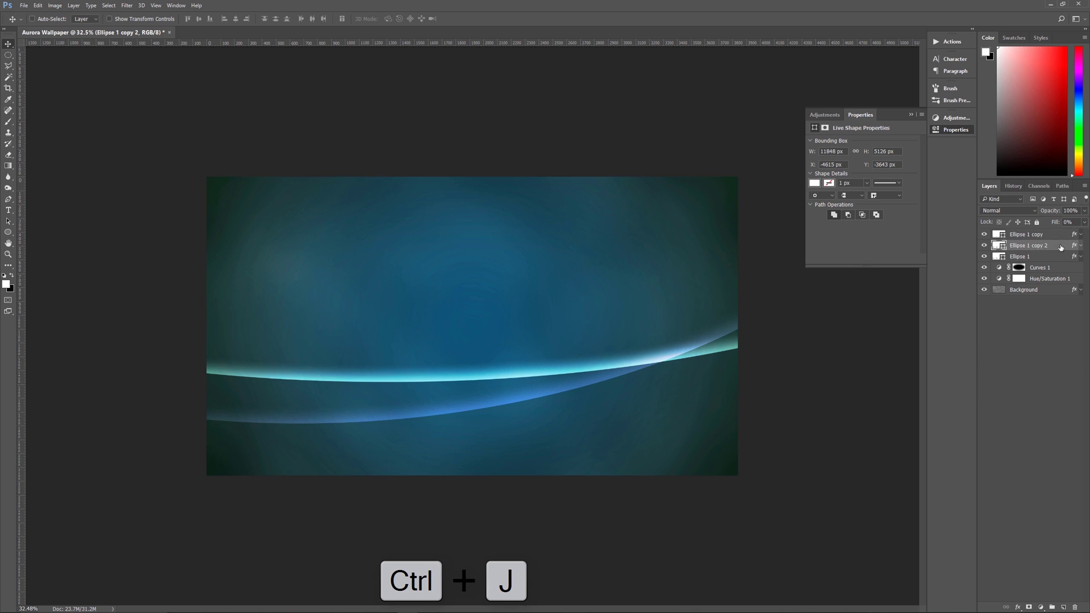
pyautogui.scroll(-5, 574, 383)
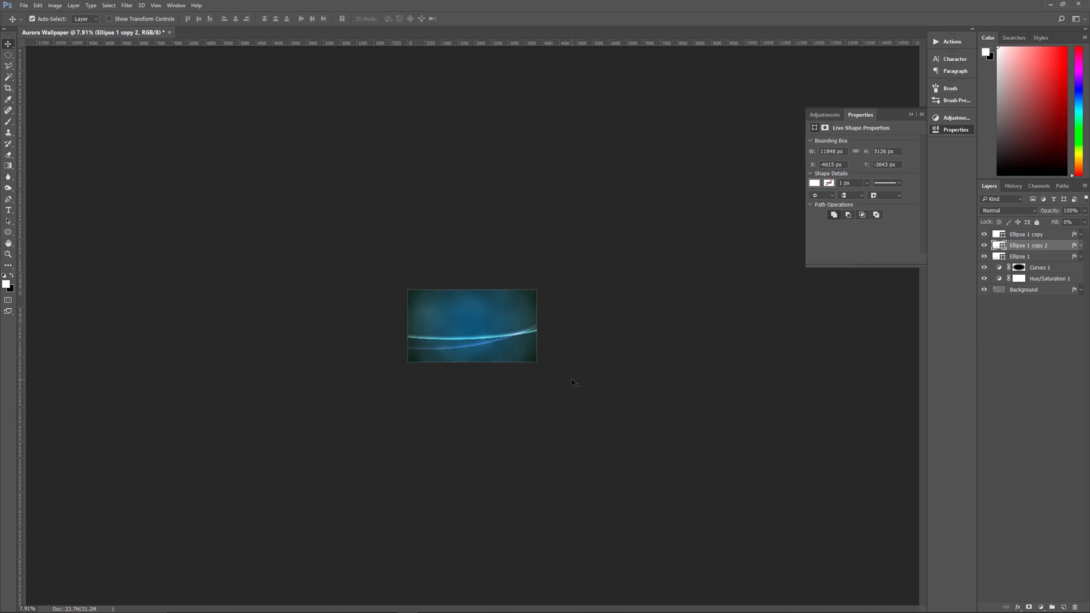
pyautogui.hotkey('ctrl', 't')
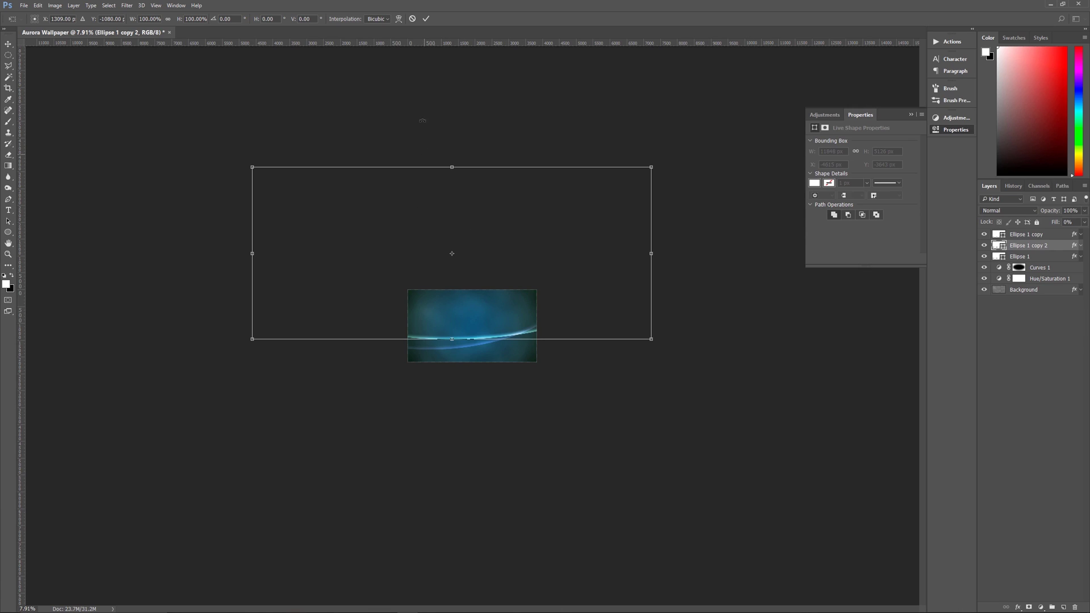
pyautogui.click(400, 20)
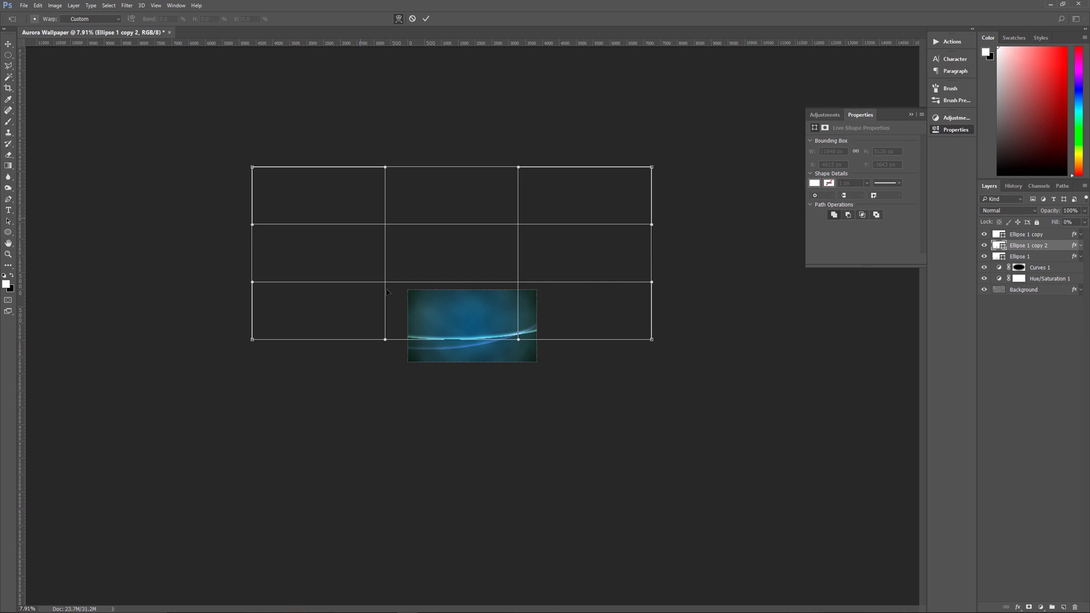
pyautogui.moveTo(464, 340); pyautogui.dragTo(622, 356)
pyautogui.moveTo(640, 199); pyautogui.dragTo(618, 132)
pyautogui.moveTo(586, 352); pyautogui.dragTo(598, 325)
pyautogui.moveTo(386, 318); pyautogui.dragTo(389, 398)
pyautogui.moveTo(567, 340); pyautogui.dragTo(562, 312)
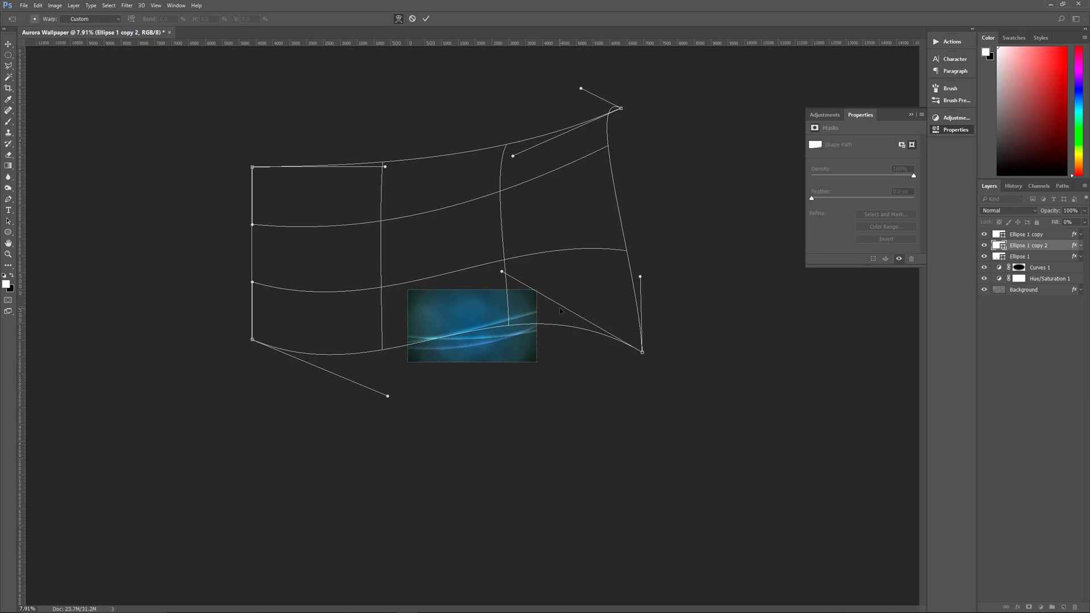
# Bow the warp's left side inward and reshape its lower edge so the new curve rises more steeply across the canvas
pyautogui.moveTo(420, 352)
pyautogui.mouseDown()
pyautogui.moveTo(437, 337)
pyautogui.moveTo(412, 344)
pyautogui.mouseUp()
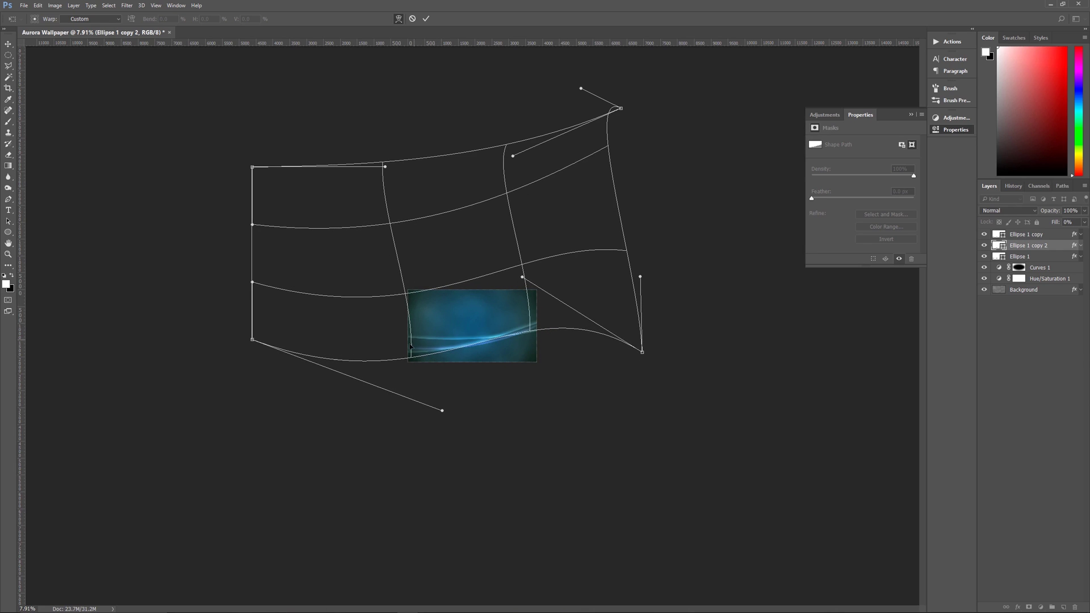
pyautogui.moveTo(252, 225); pyautogui.dragTo(328, 214)
pyautogui.moveTo(252, 283); pyautogui.dragTo(395, 262)
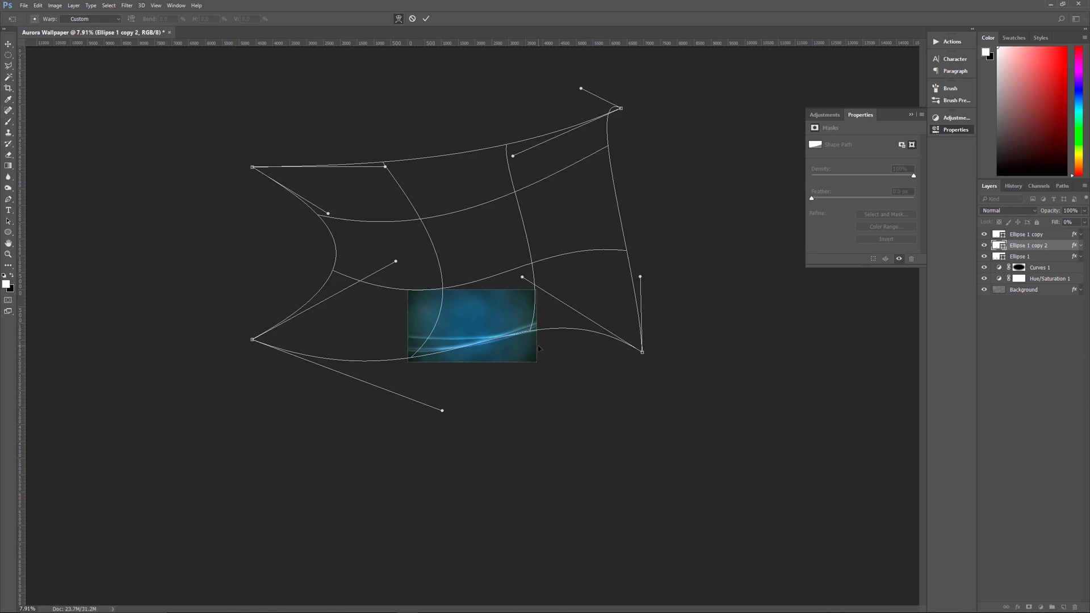
pyautogui.moveTo(588, 304); pyautogui.dragTo(573, 290)
pyautogui.moveTo(451, 332); pyautogui.dragTo(534, 340)
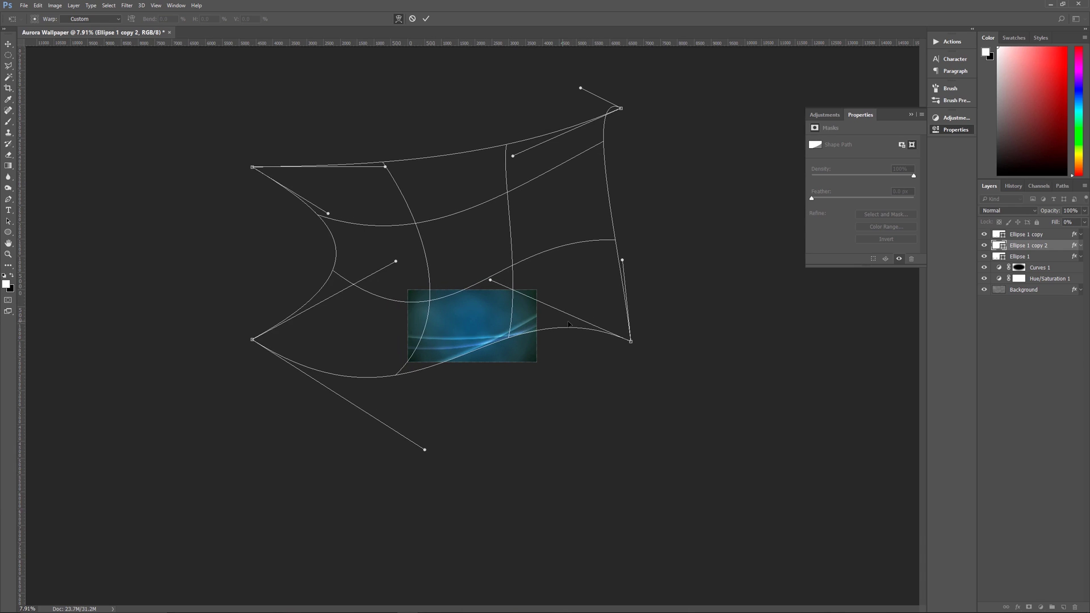
# Pull the warp's lower right corner down, raise the lower left corner slightly, refine the lower curve, and apply the warp
pyautogui.moveTo(625, 325); pyautogui.dragTo(595, 467)
pyautogui.moveTo(378, 317); pyautogui.dragTo(381, 279)
pyautogui.moveTo(624, 346); pyautogui.dragTo(573, 350)
pyautogui.moveTo(505, 215); pyautogui.dragTo(401, 366)
pyautogui.moveTo(509, 252)
pyautogui.mouseDown()
pyautogui.moveTo(492, 238)
pyautogui.moveTo(502, 243)
pyautogui.mouseUp()
pyautogui.moveTo(563, 316); pyautogui.dragTo(582, 325)
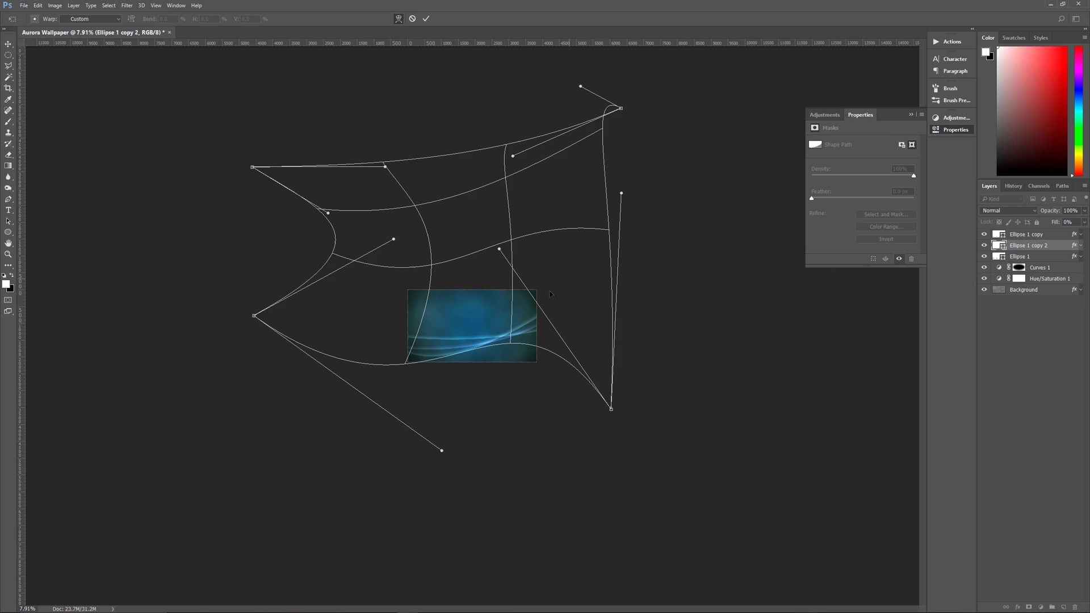
pyautogui.click(425, 18)
pyautogui.scroll(5, 487, 390)
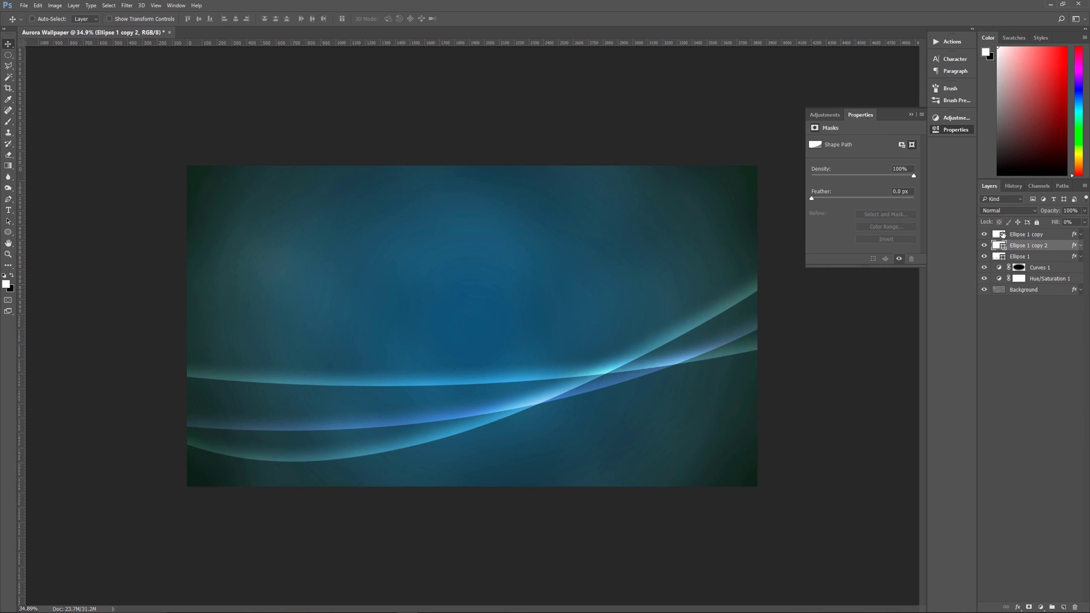
# Set the Inner Shadow color of Ellipse 1 copy 2 to light pink #ffcbee
pyautogui.click(1081, 245)
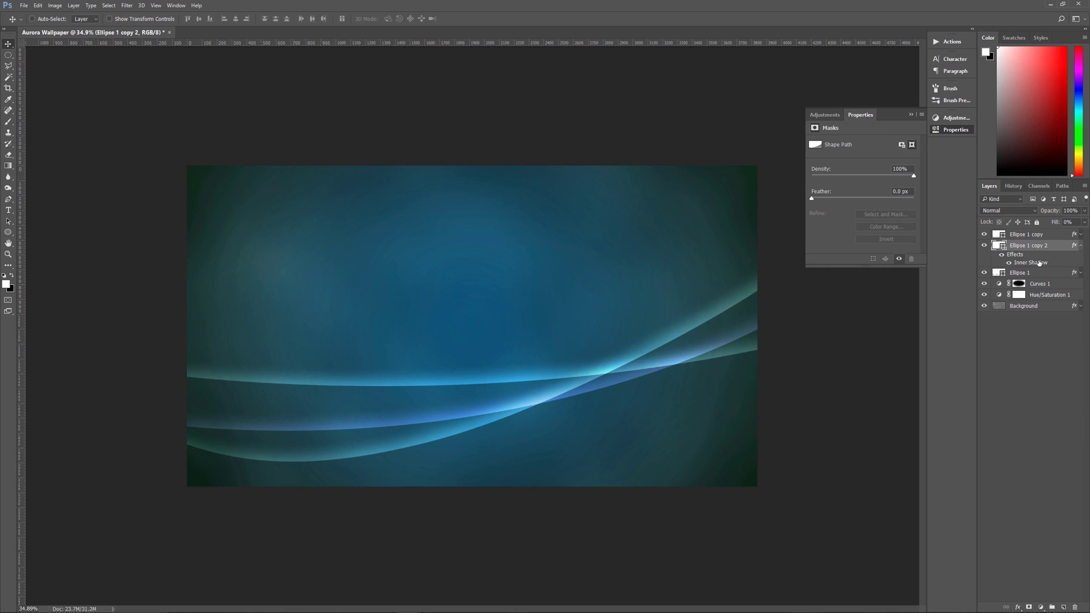
pyautogui.doubleClick(1039, 262)
pyautogui.click(674, 67)
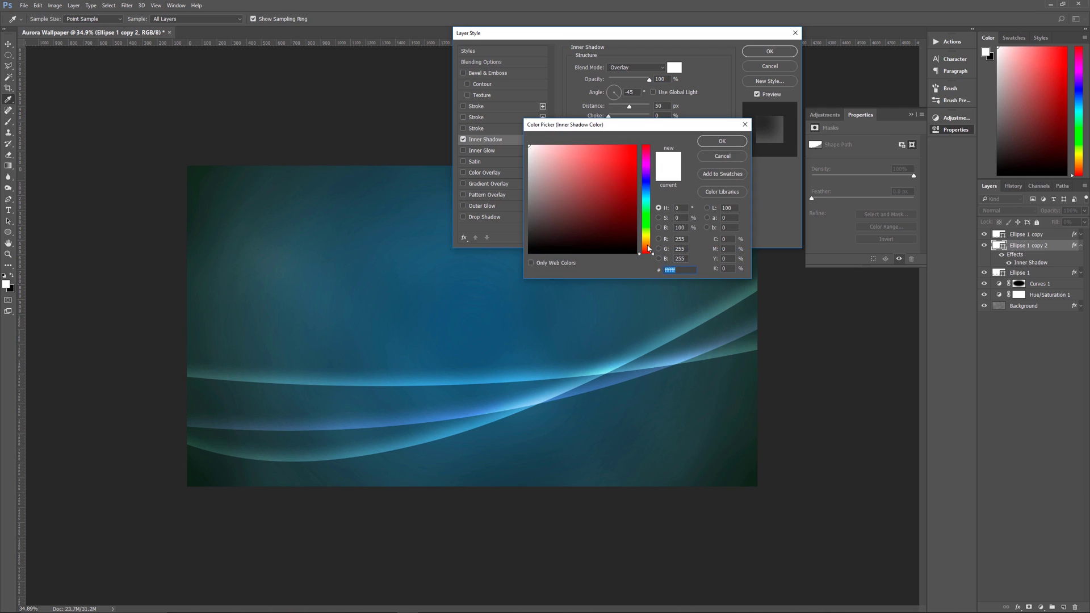
pyautogui.click(650, 159)
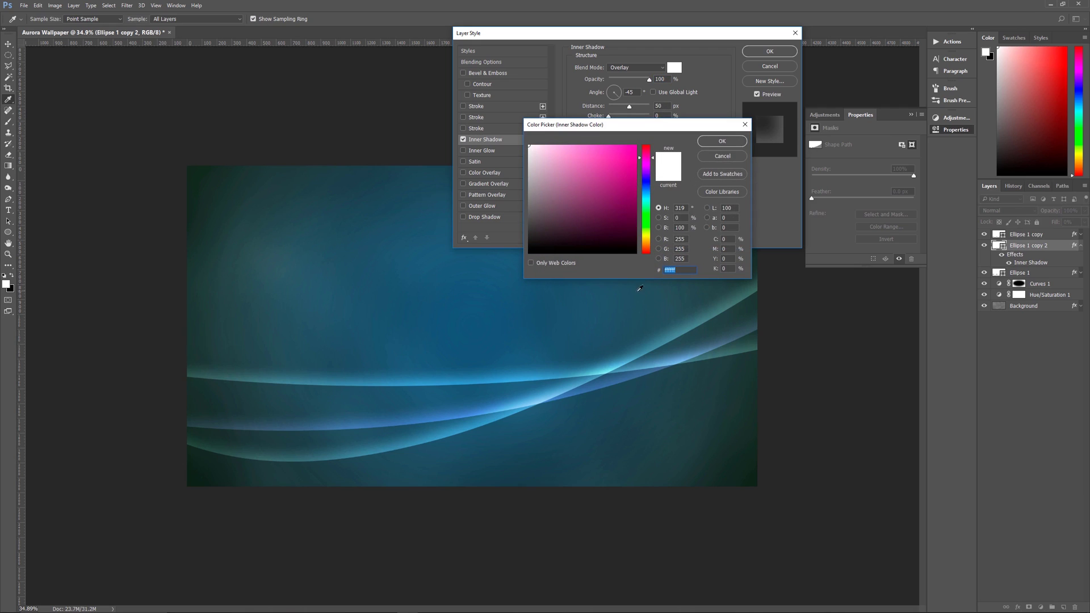
pyautogui.click(551, 145)
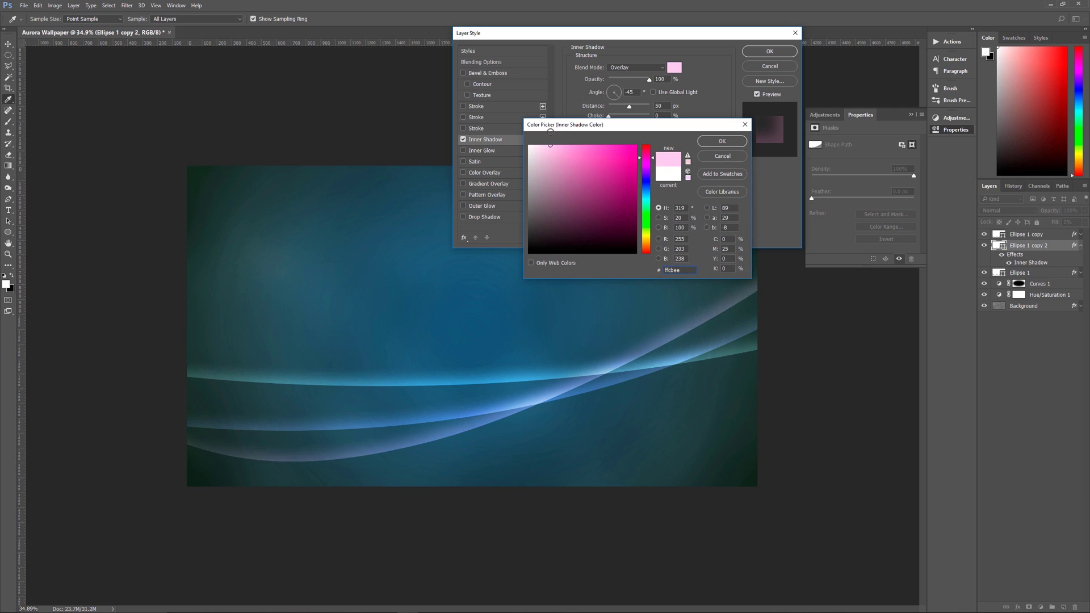
pyautogui.click(722, 141)
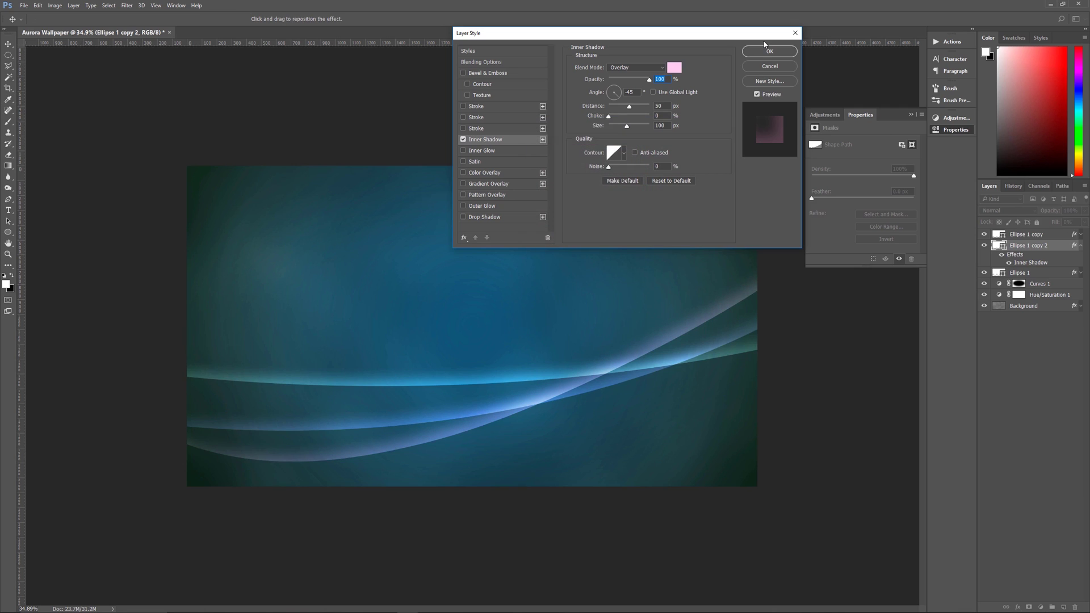
pyautogui.click(770, 52)
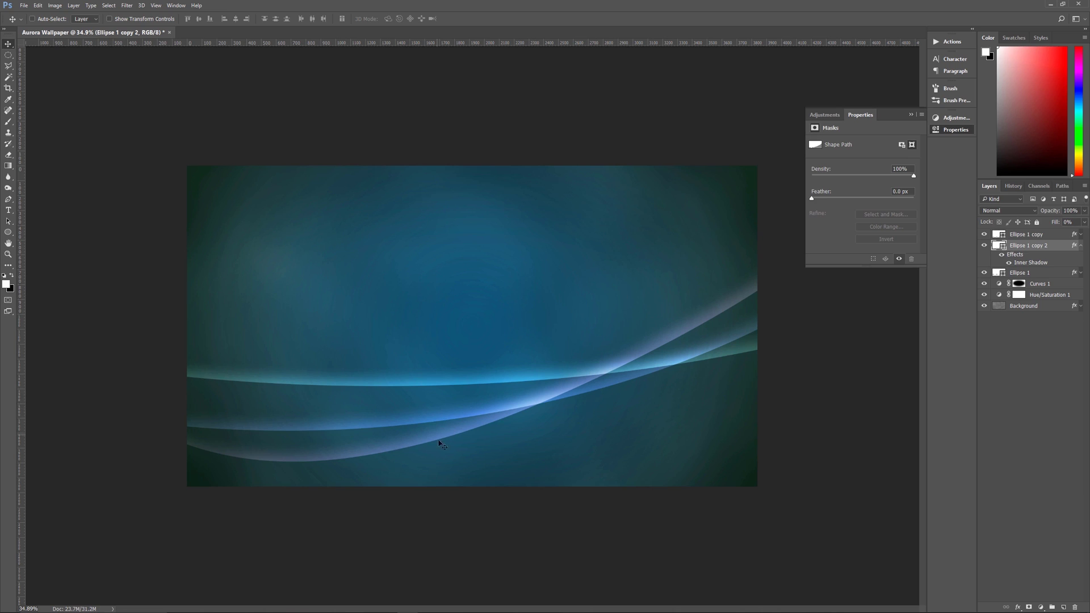
# Rotate Ellipse 1 copy 2 to about -5.4°, reposition it so its curve crosses the other two right of center, and apply the transform
pyautogui.moveTo(598, 430); pyautogui.dragTo(559, 382)
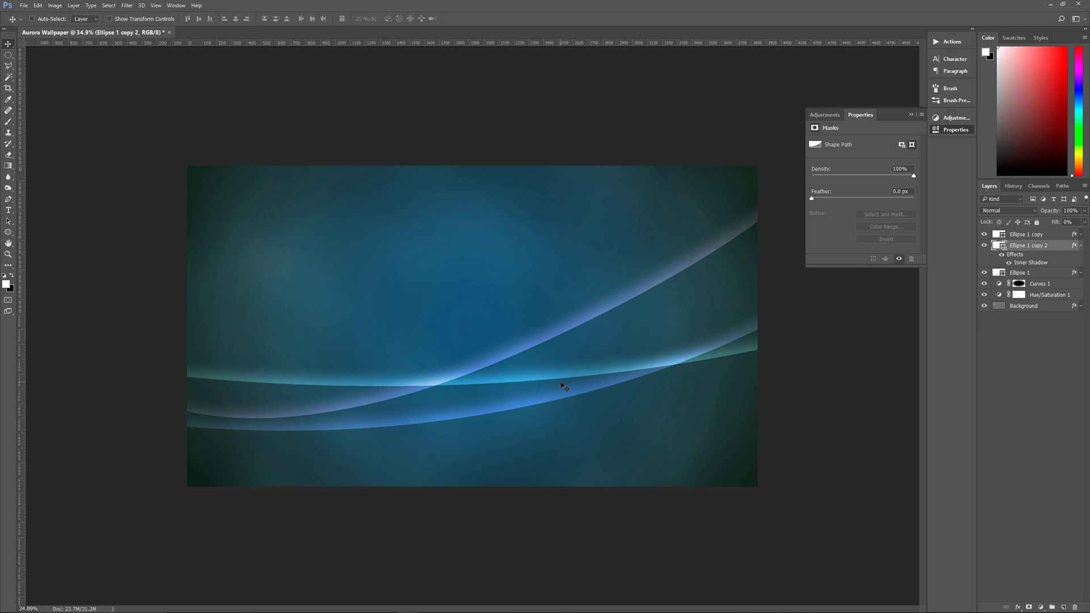
pyautogui.hotkey('ctrl', 't')
pyautogui.moveTo(837, 499); pyautogui.dragTo(689, 555)
pyautogui.moveTo(420, 317)
pyautogui.mouseDown()
pyautogui.moveTo(431, 345)
pyautogui.moveTo(441, 316)
pyautogui.mouseUp()
pyautogui.moveTo(817, 554); pyautogui.dragTo(758, 297)
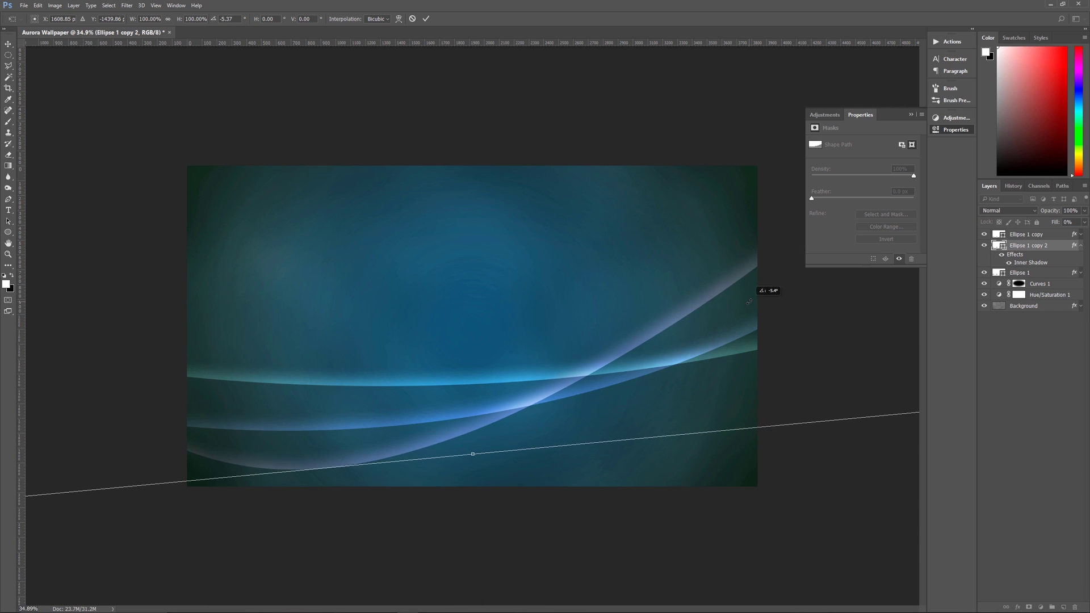
pyautogui.moveTo(627, 398); pyautogui.dragTo(600, 400)
pyautogui.press('Return')
# Select all three ellipse layers and rotate them together counterclockwise, placing the curves diagonally from the canvas's lower left to upper right
pyautogui.scroll(-5, 652, 383)
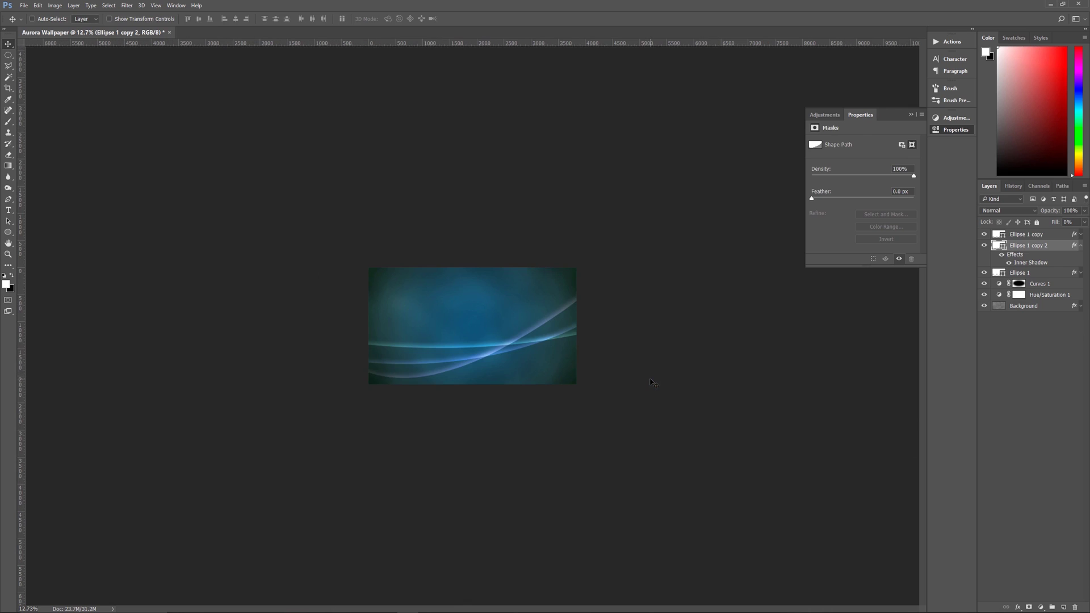
pyautogui.click(1032, 237)
pyautogui.keyDown('shift'); pyautogui.click(1041, 271); pyautogui.keyUp('shift')
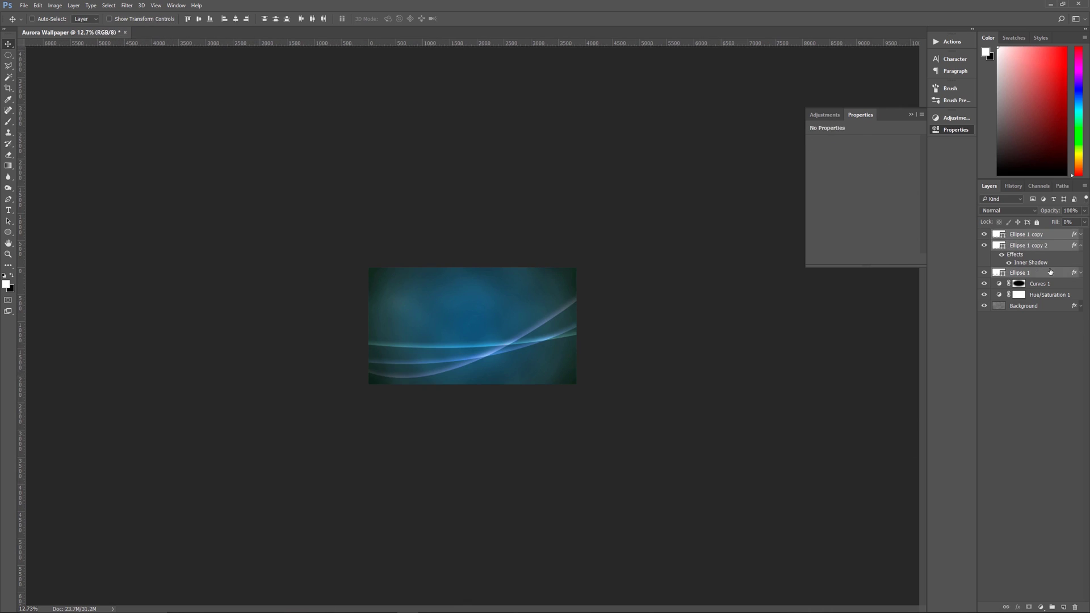
pyautogui.click(1082, 246)
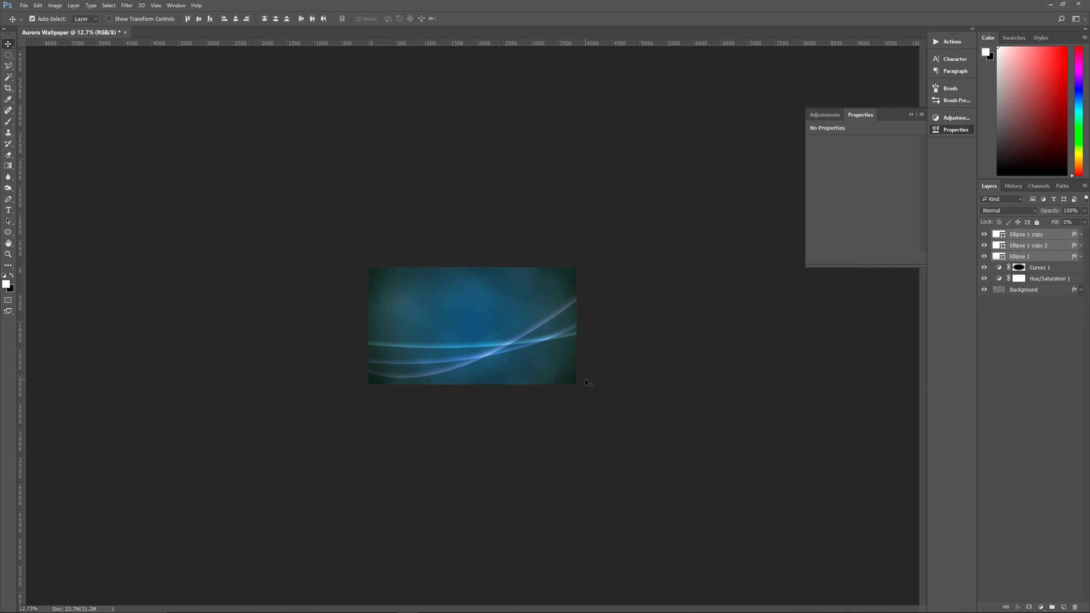
pyautogui.hotkey('ctrl', 't')
pyautogui.moveTo(613, 456); pyautogui.dragTo(675, 410)
pyautogui.moveTo(590, 276); pyautogui.dragTo(522, 279)
pyautogui.press('Return')
pyautogui.scroll(5, 556, 376)
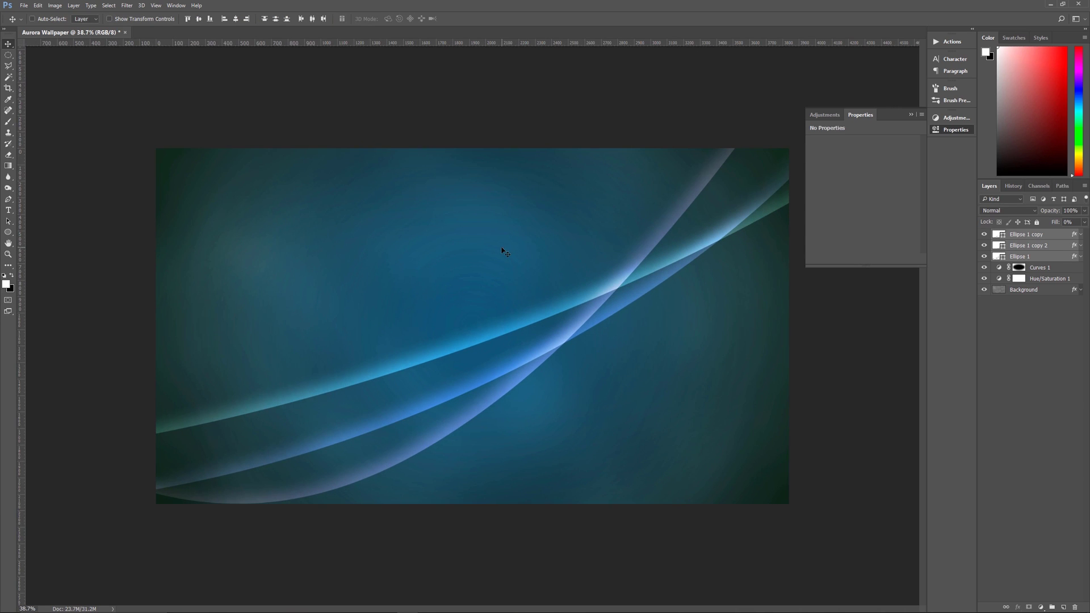
# Set up the Type tool with a 170 pt font size and black #000000 text color
pyautogui.click(911, 114)
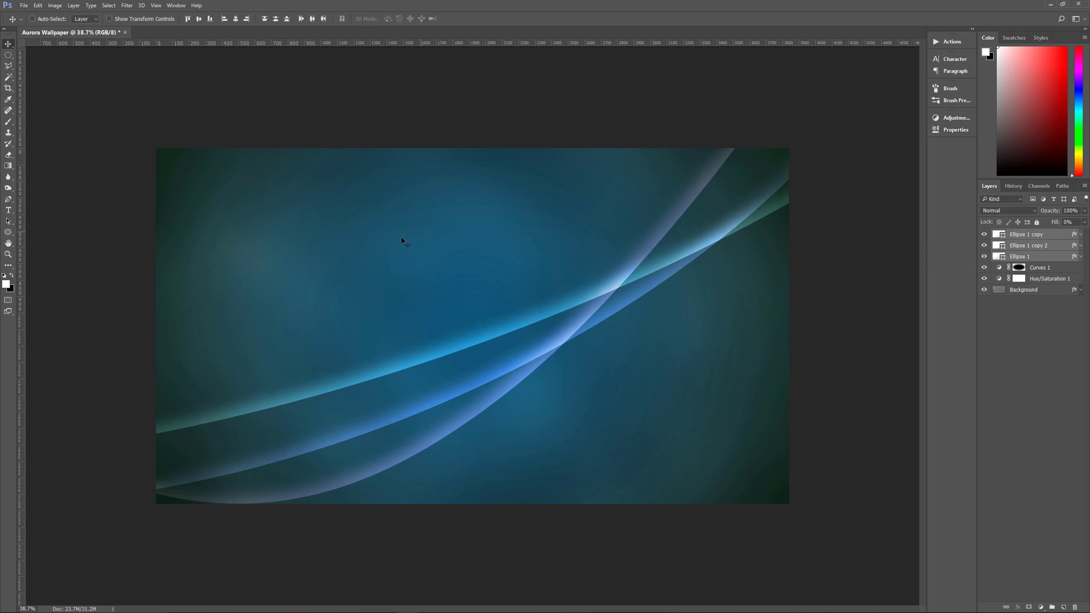
pyautogui.press('t')
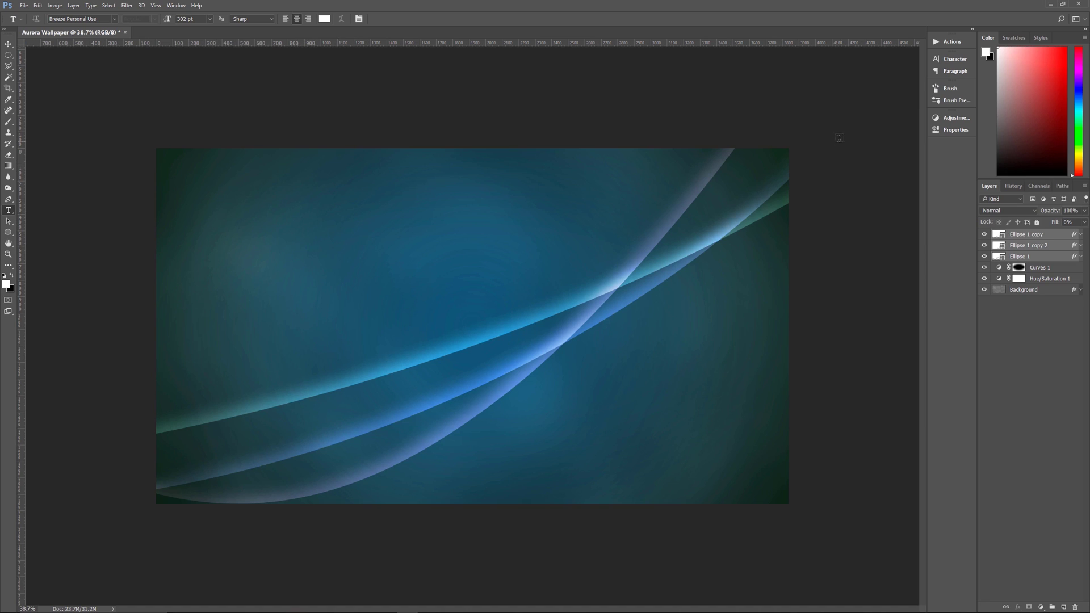
pyautogui.click(954, 59)
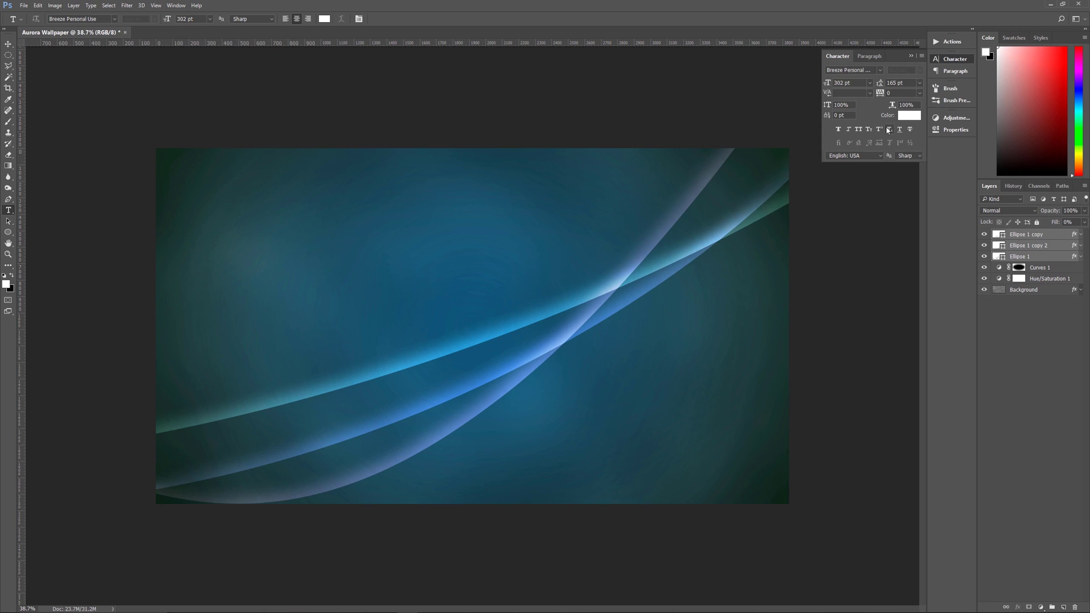
pyautogui.moveTo(843, 84); pyautogui.dragTo(816, 86)
pyautogui.write('170')
pyautogui.click(909, 115)
pyautogui.moveTo(567, 226); pyautogui.dragTo(513, 280)
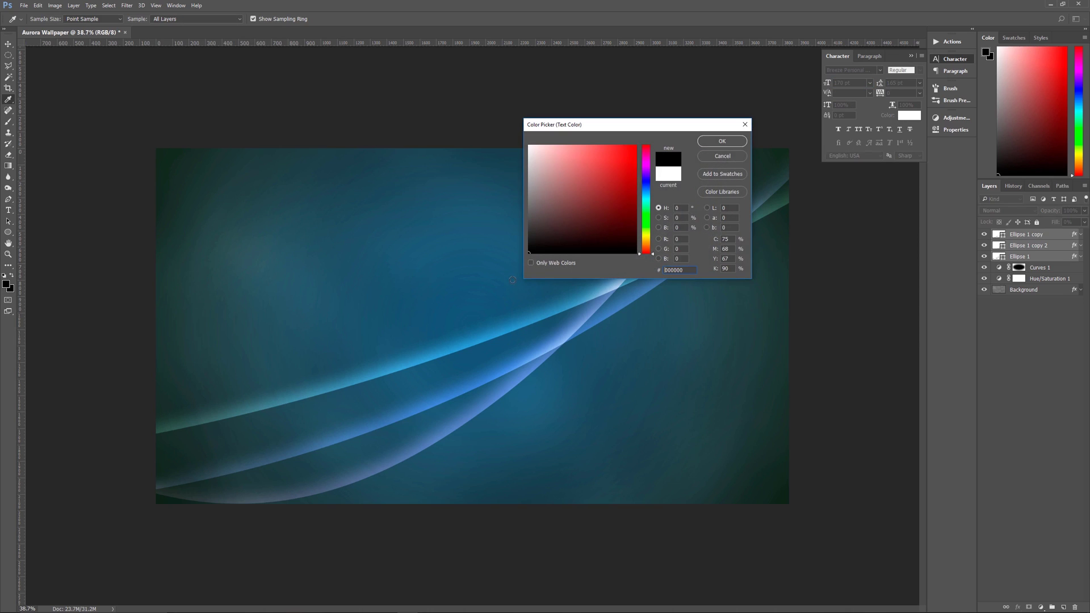
pyautogui.click(717, 142)
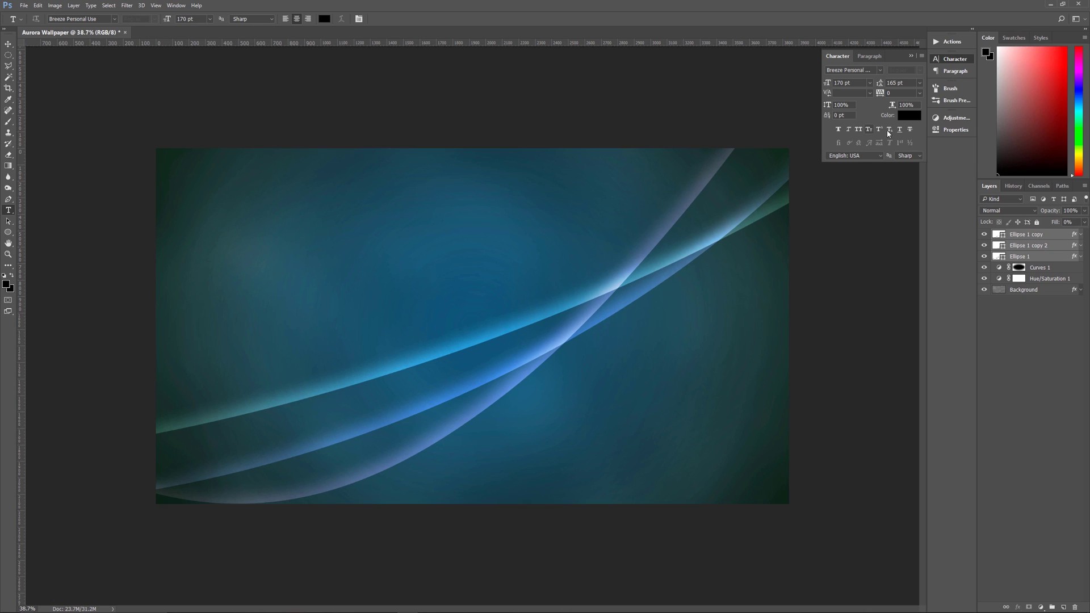
# Add the text "Pixel Magic" above the Ellipse 1 copy layer and place it in the canvas's upper left area
pyautogui.click(1036, 237)
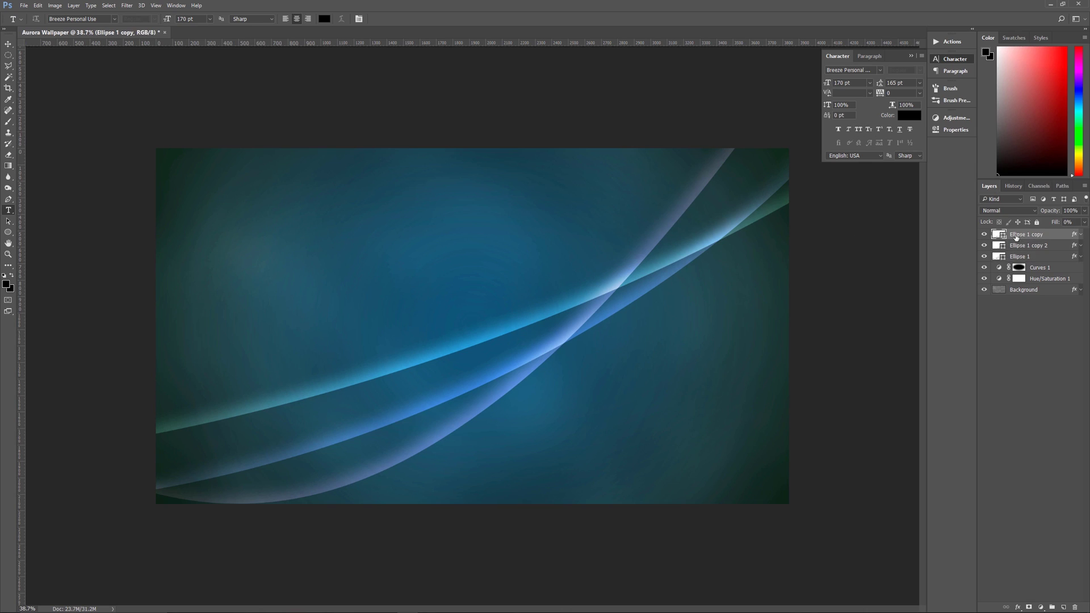
pyautogui.click(253, 222)
pyautogui.write('Pixel Maf')
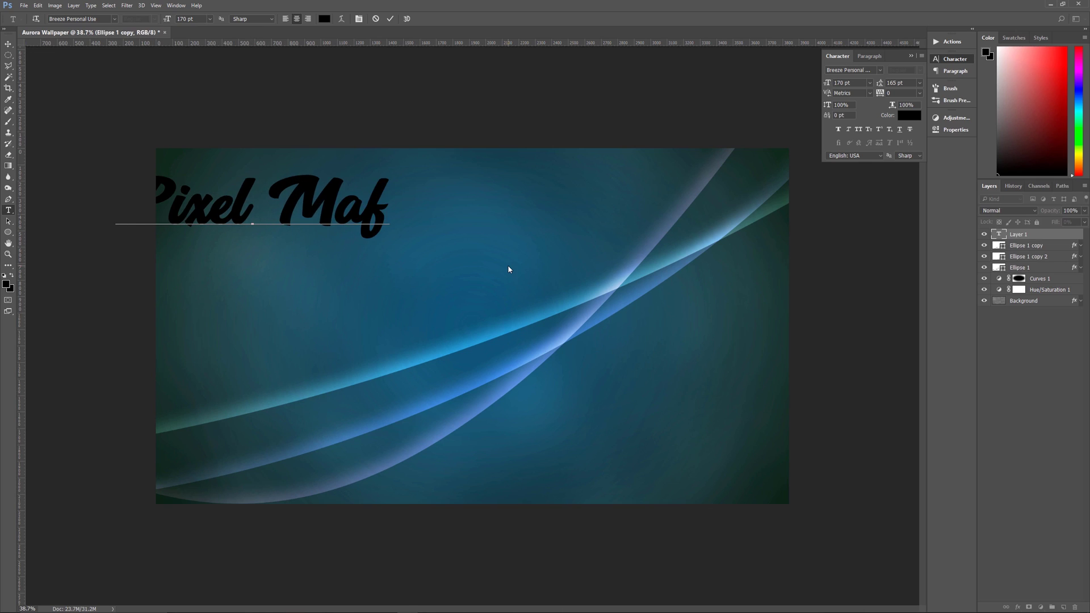
pyautogui.press('BackSpace')
pyautogui.write('gic')
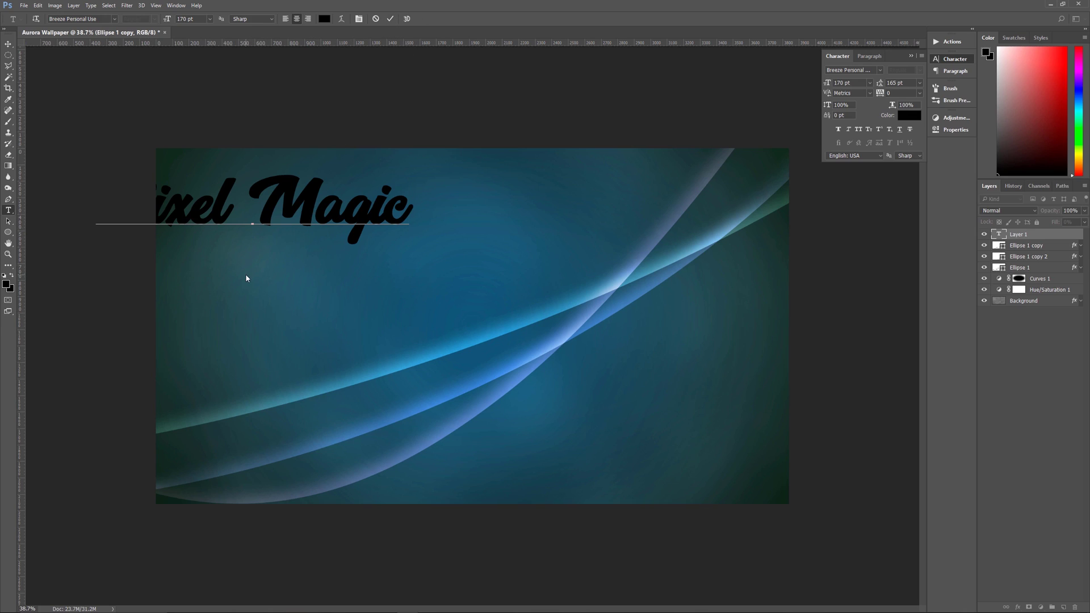
pyautogui.moveTo(248, 248); pyautogui.dragTo(363, 265)
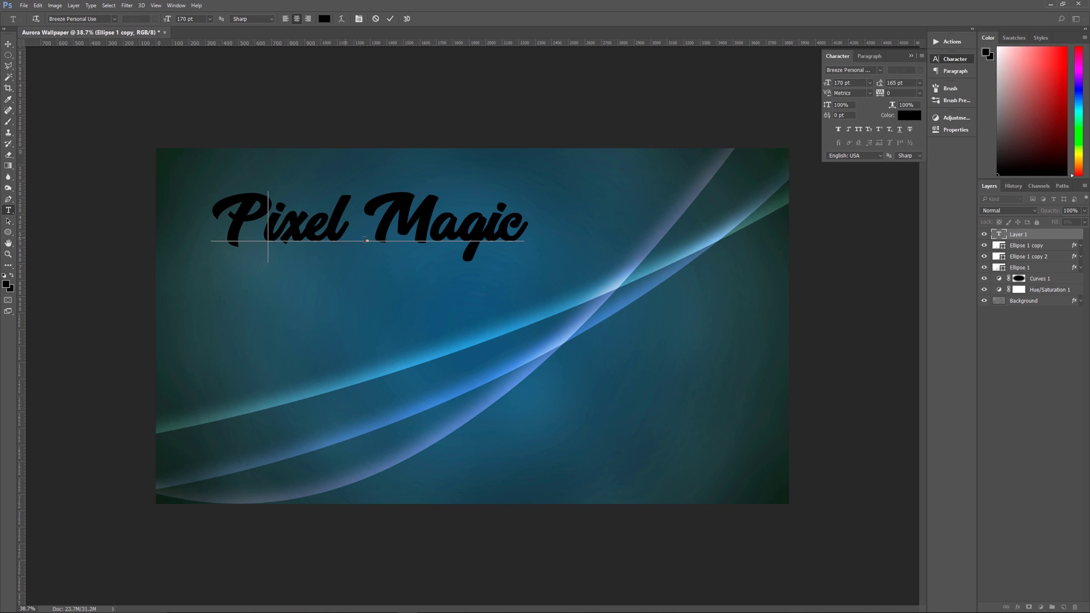
# Adjust the kerning between individual letters of the Pixel Magic text, setting the last adjusted pair to -20, and commit the text
pyautogui.hotkey('alt', 'Left')
pyautogui.hotkey('alt', 'Left')
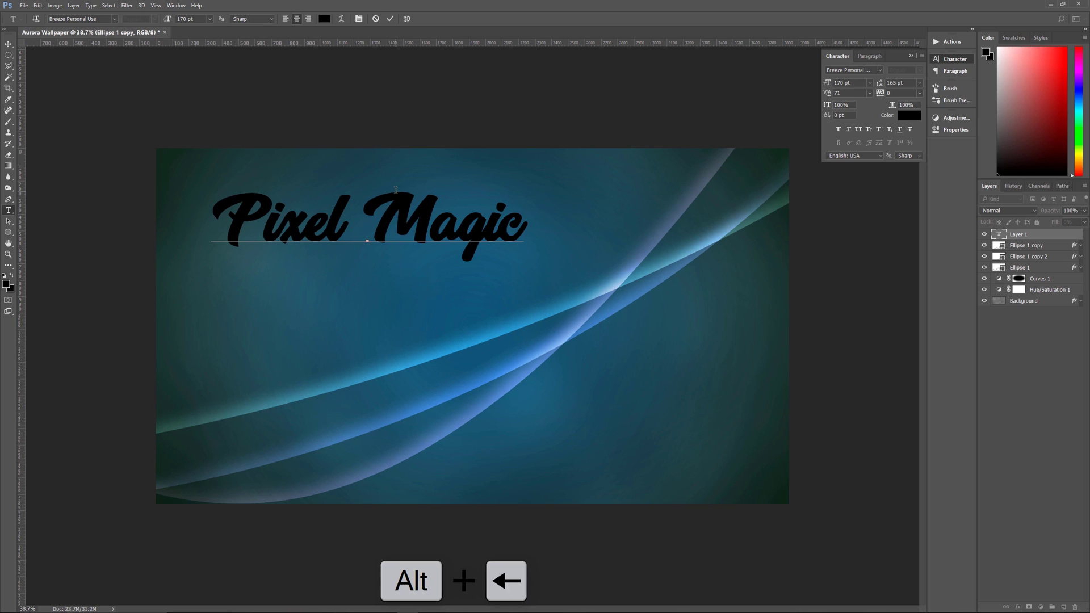
pyautogui.press('Right')
pyautogui.press('Right')
pyautogui.press('Right')
pyautogui.press('Right')
pyautogui.press('Right')
pyautogui.press('Right')
pyautogui.press('Left')
pyautogui.hotkey('alt', 'Right')
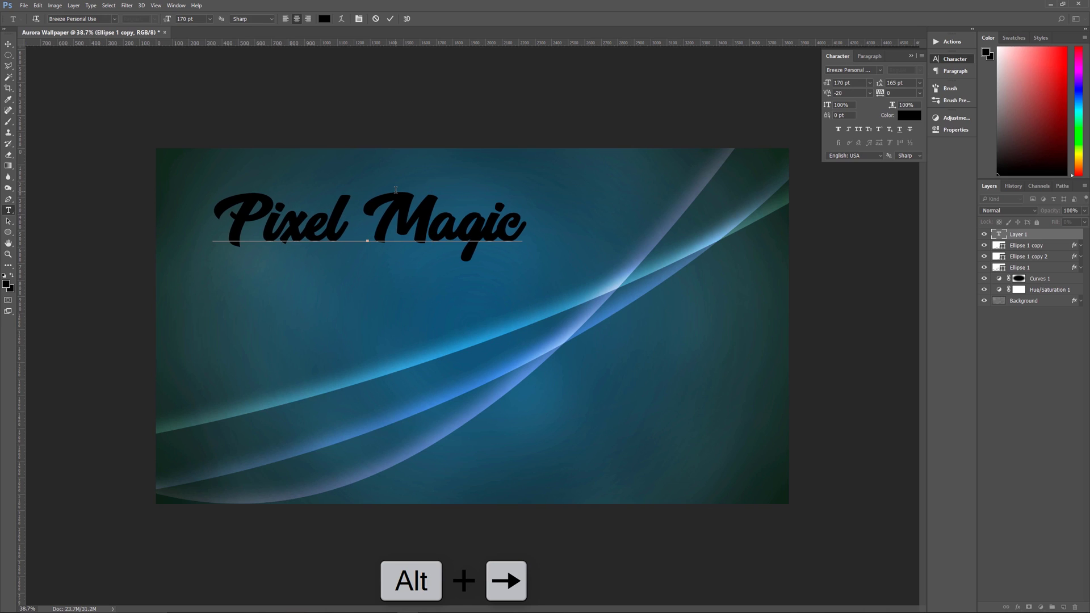
pyautogui.click(394, 20)
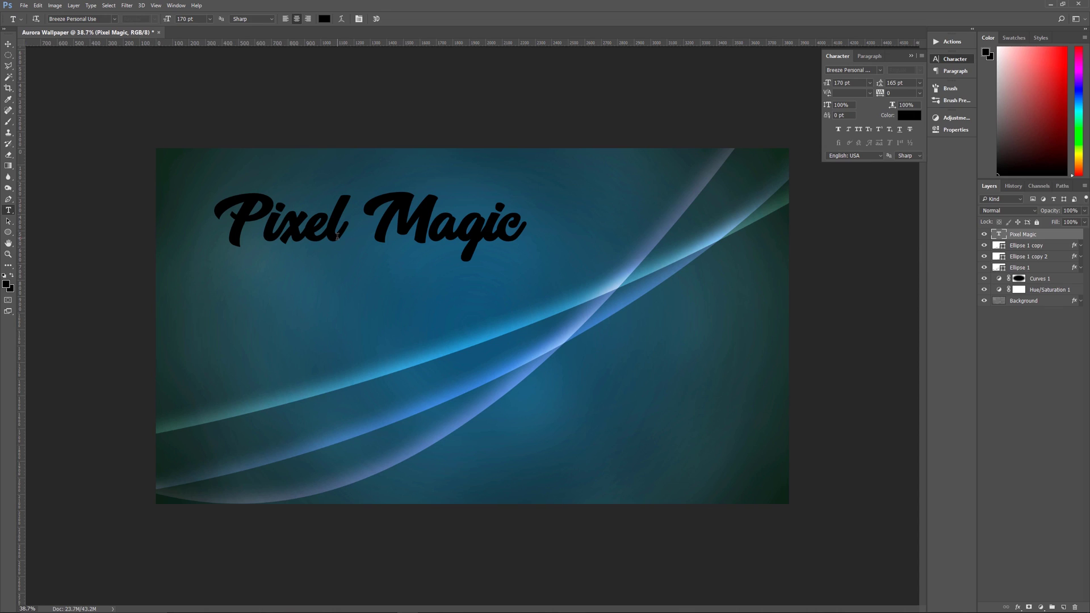
# Open the blending options of the Pixel Magic text layer and set its fill opacity to 15%
pyautogui.click(1018, 607)
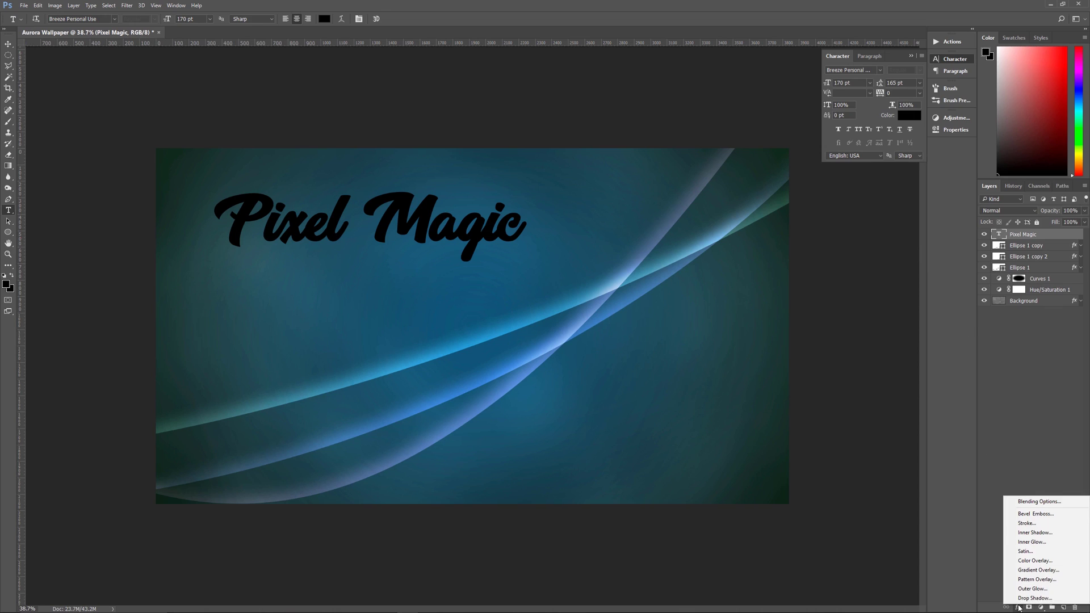
pyautogui.click(1027, 507)
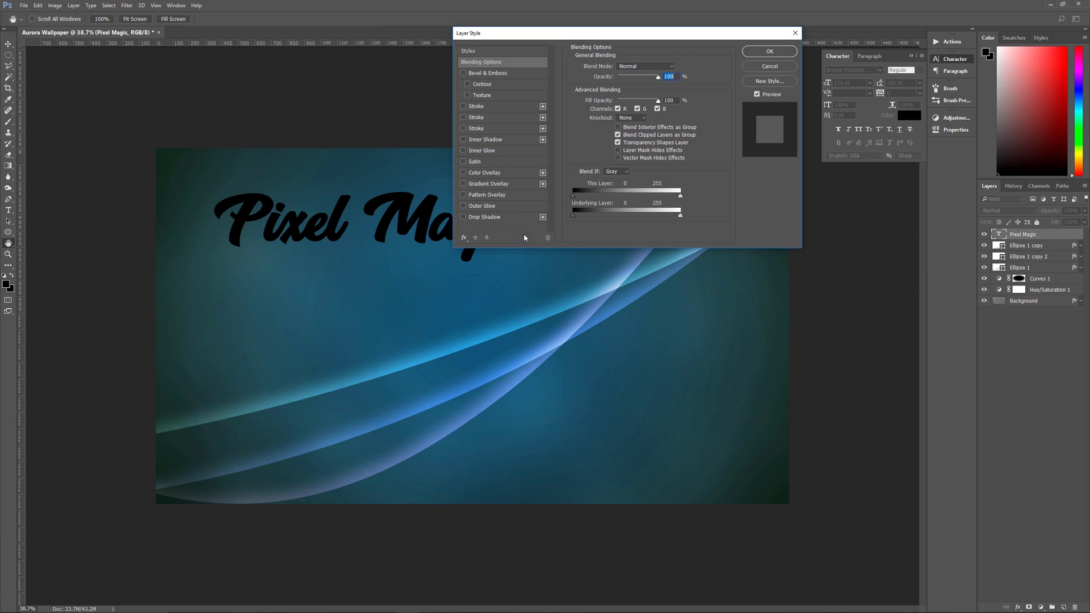
pyautogui.click(674, 101)
pyautogui.write('15')
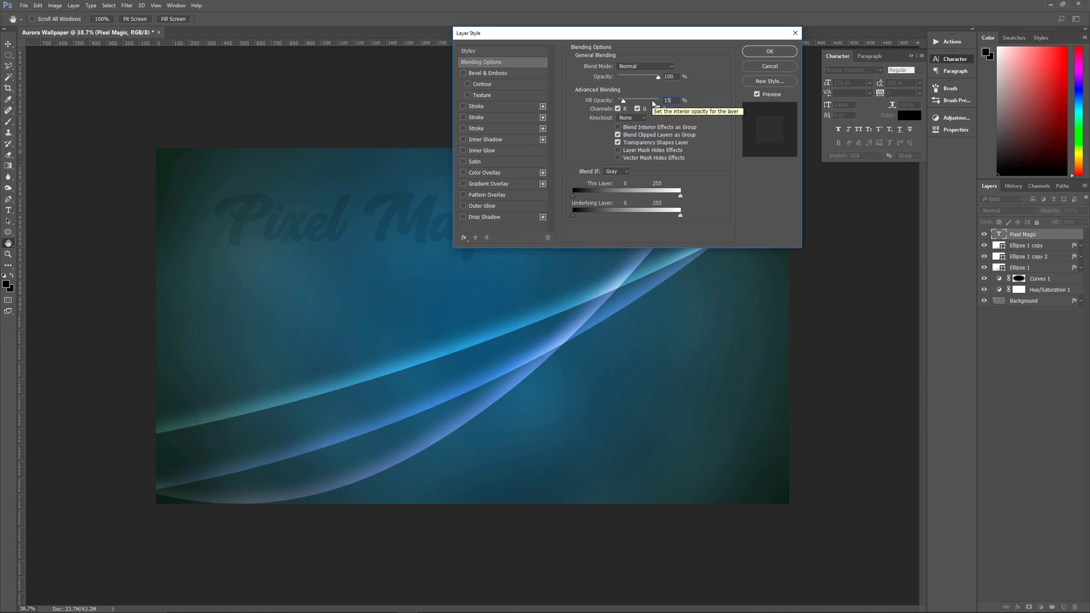
# Enable an Inner Shadow on the Pixel Magic text with Linear Dodge (Add) blend mode and color #66ccff
pyautogui.click(524, 139)
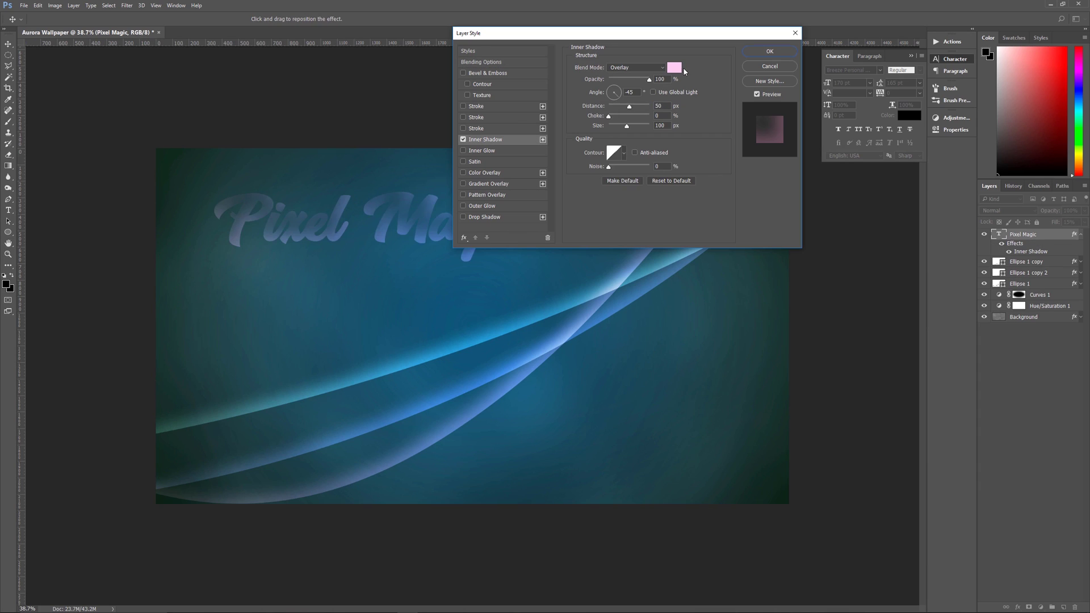
pyautogui.click(649, 68)
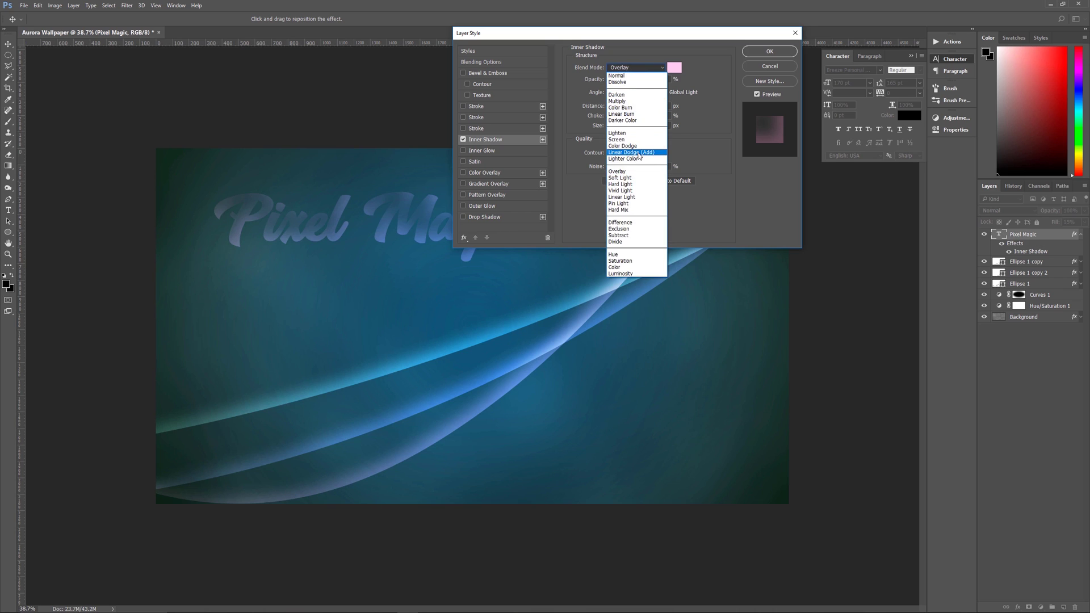
pyautogui.click(639, 153)
pyautogui.click(674, 68)
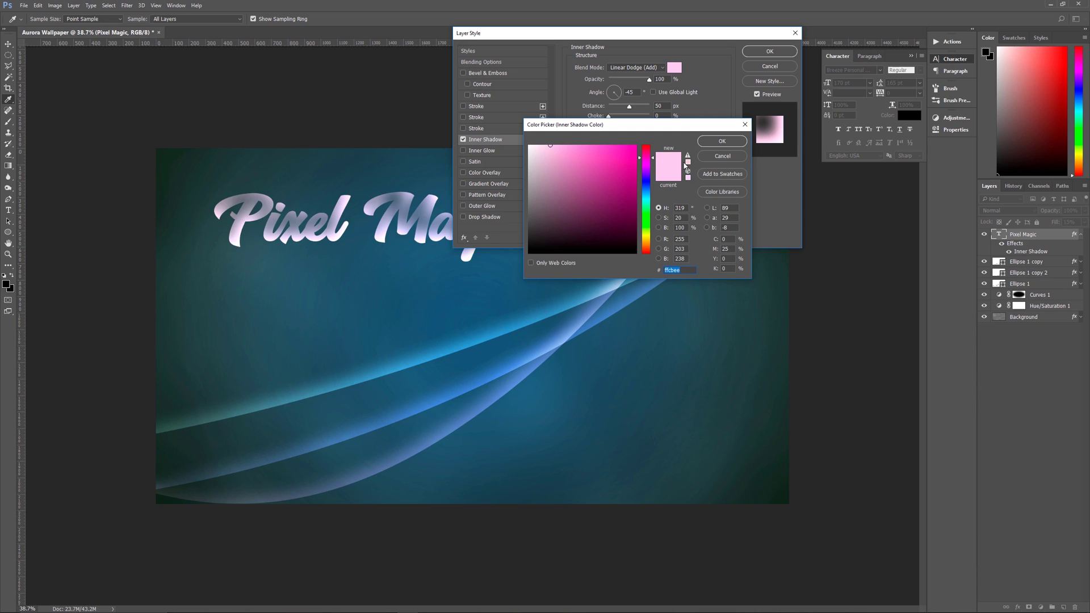
pyautogui.write('66ff')
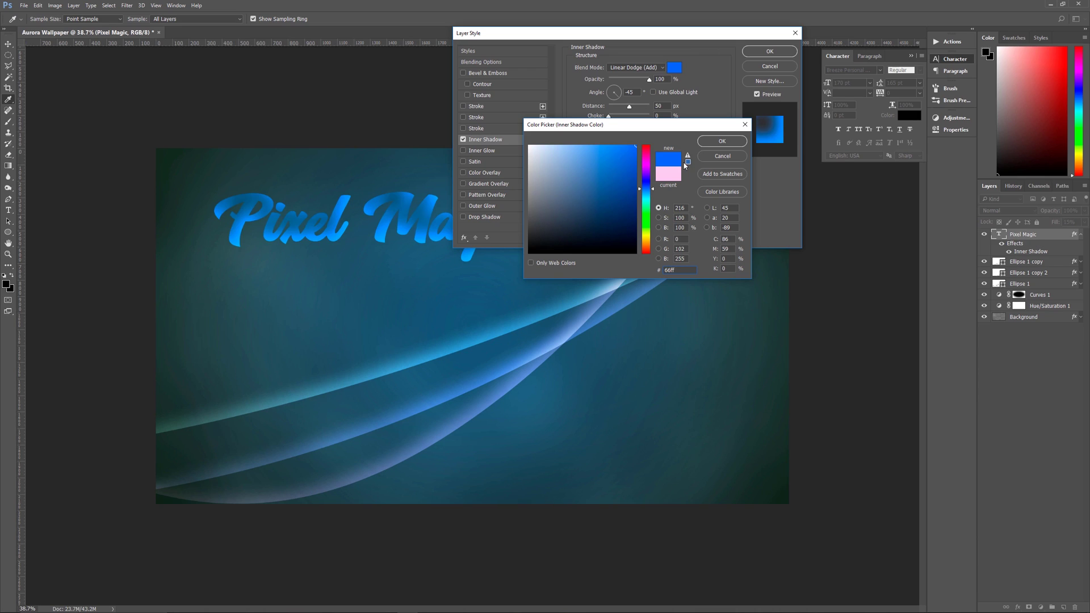
pyautogui.press('BackSpace')
pyautogui.press('BackSpace')
pyautogui.write('ccff')
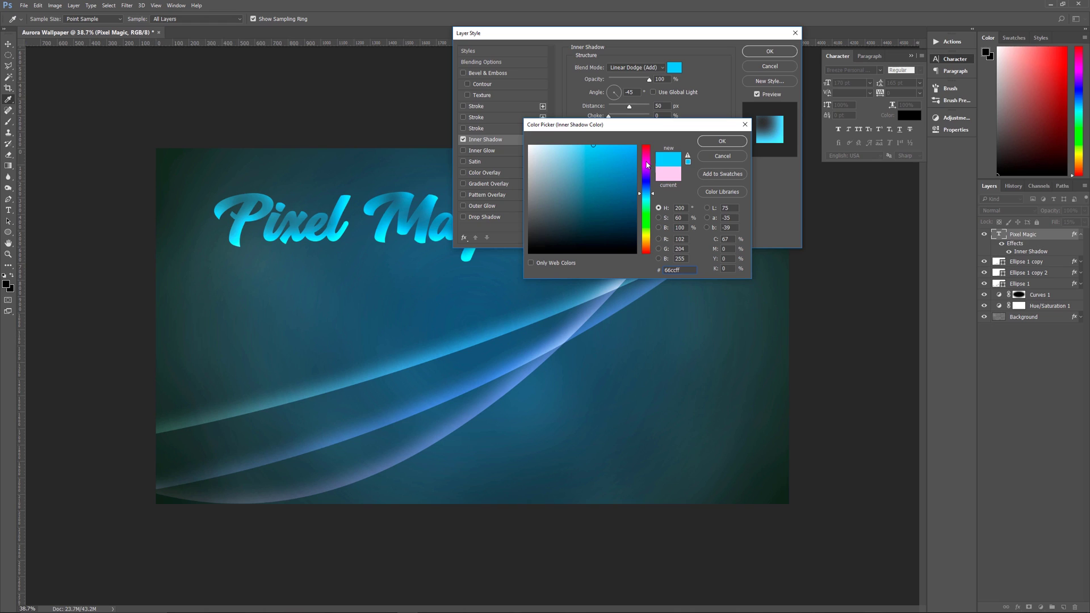
pyautogui.click(729, 142)
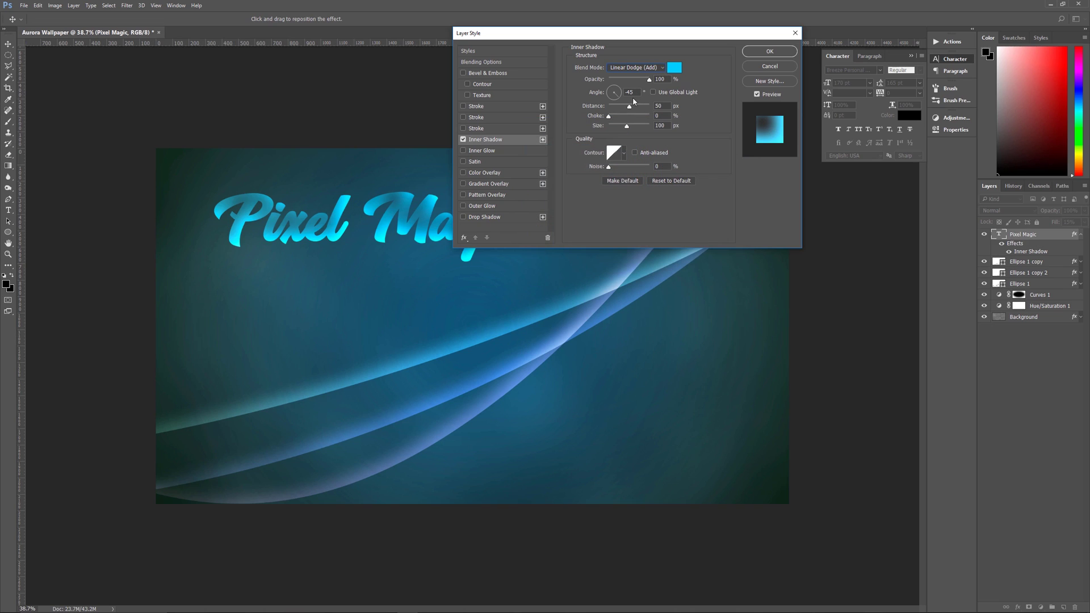
# Set the inner shadow's distance to 1 px and size to 0 px, and add three more copies of it
pyautogui.click(667, 105)
pyautogui.write('1')
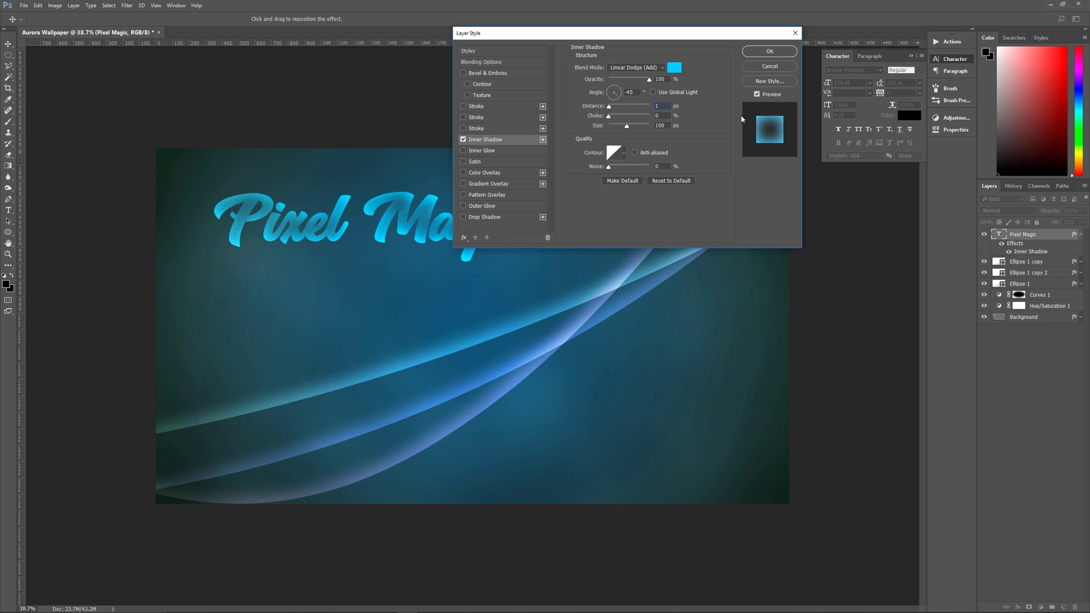
pyautogui.press('Tab')
pyautogui.write('0')
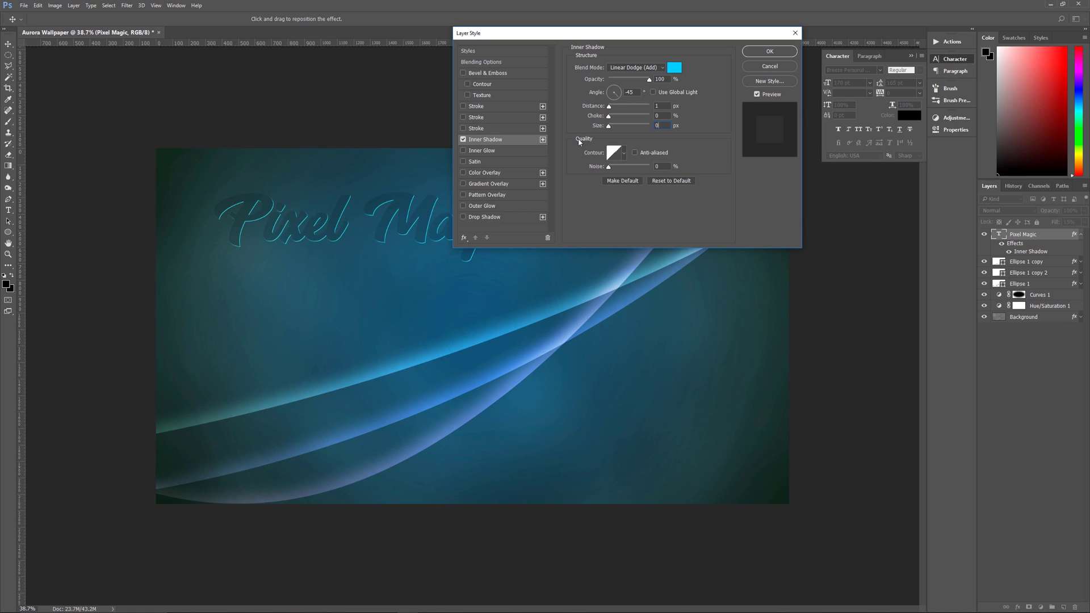
pyautogui.click(543, 141)
pyautogui.click(544, 141)
pyautogui.click(543, 141)
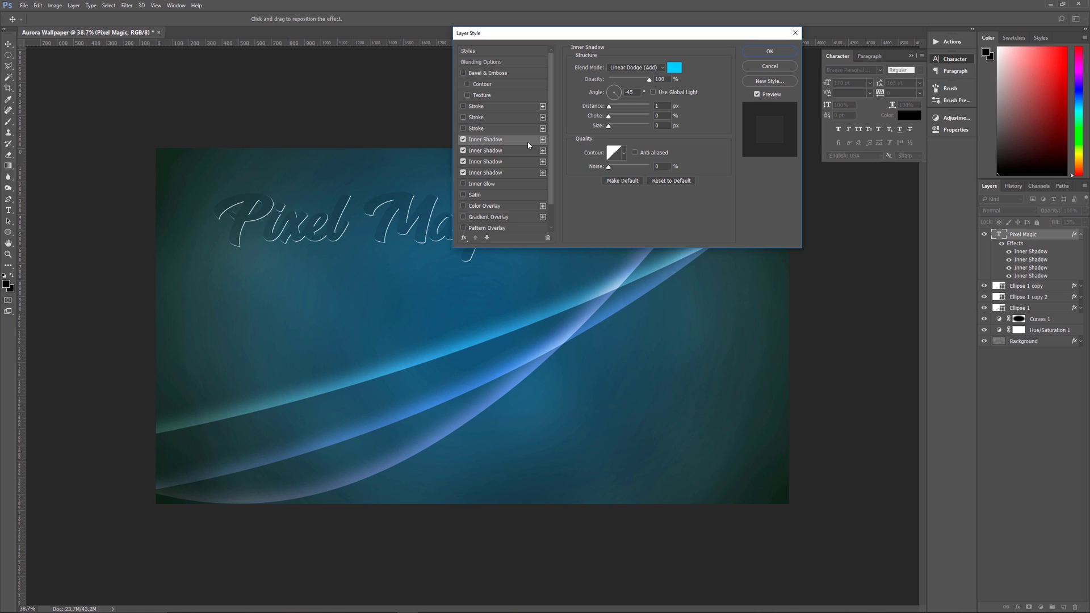
# Switch the second inner shadow to Color Dodge blend mode with white #ffffff color
pyautogui.click(522, 151)
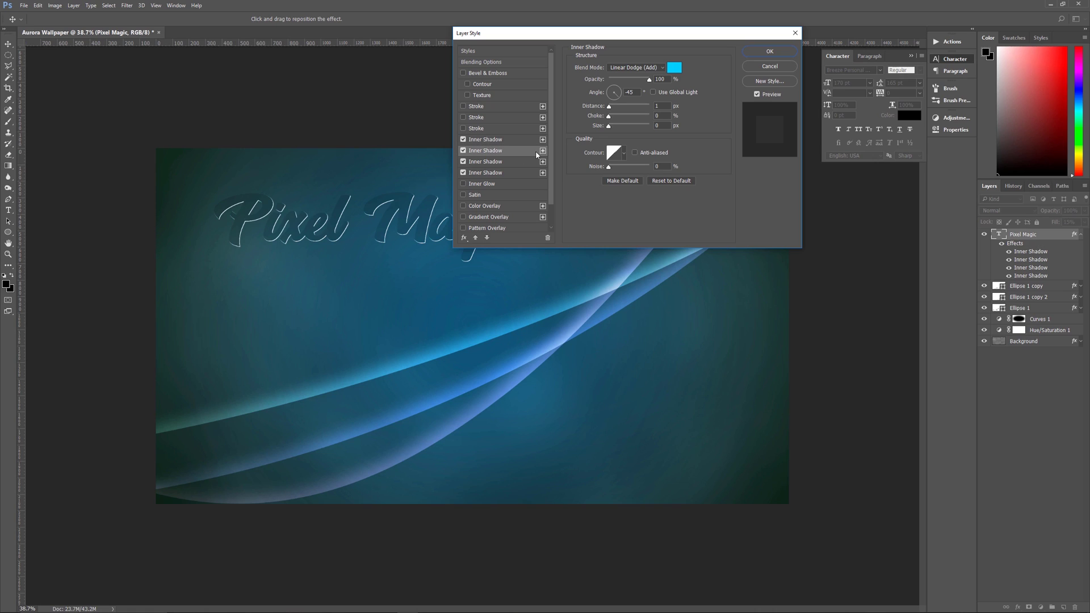
pyautogui.click(636, 70)
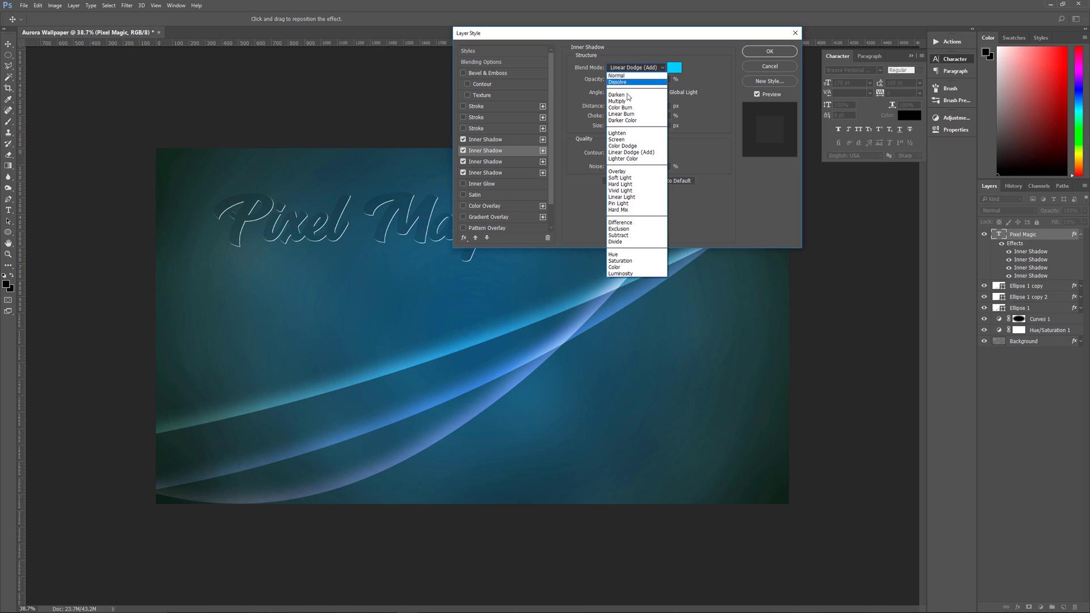
pyautogui.click(633, 146)
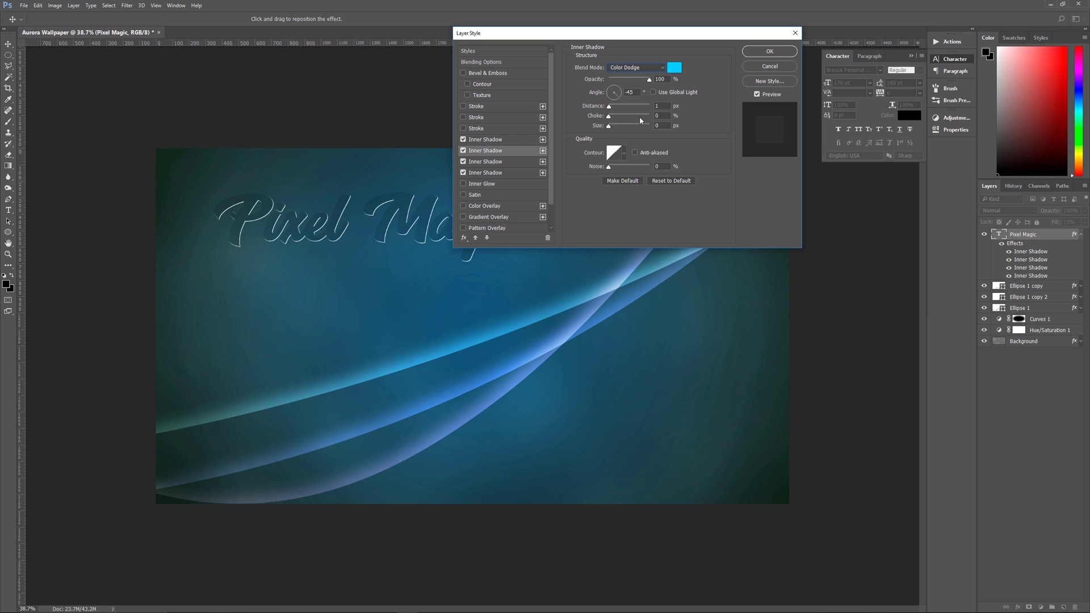
pyautogui.click(674, 68)
pyautogui.write('ffffff')
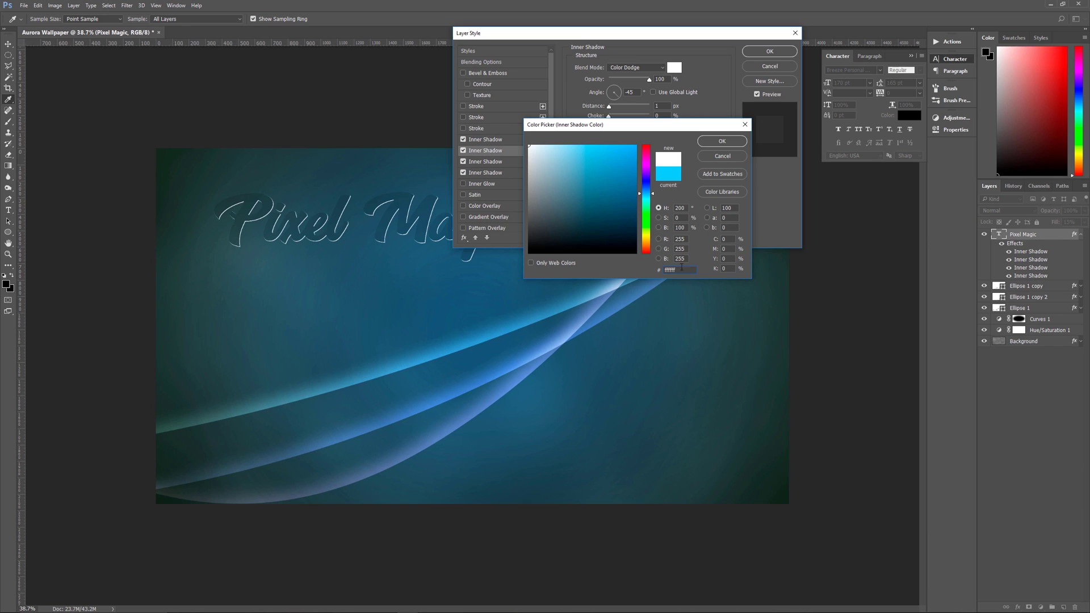
pyautogui.click(722, 141)
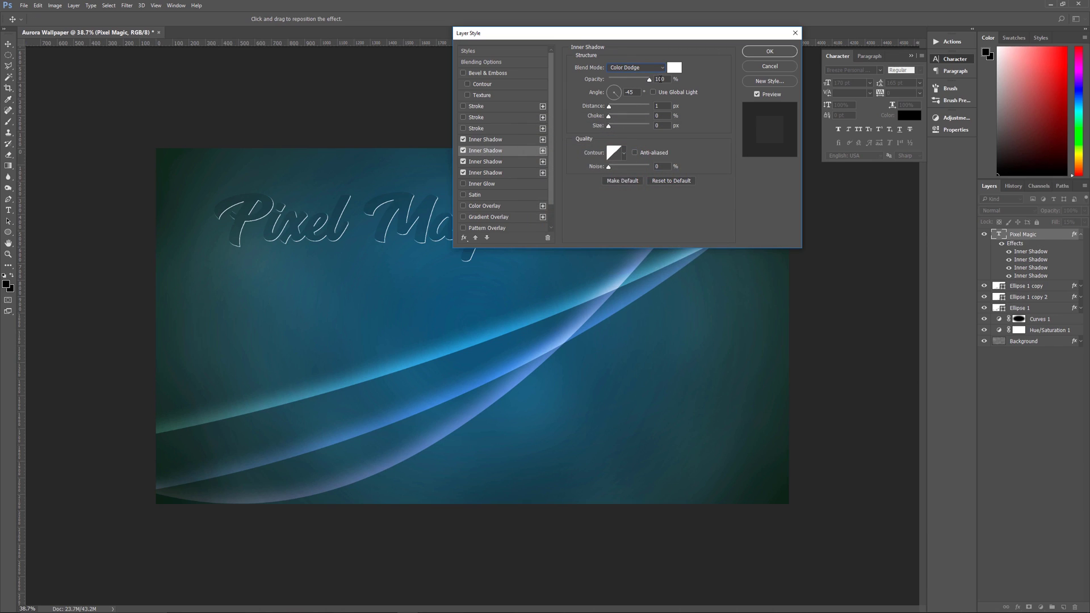
# Give the second inner shadow 65% opacity, a 6 px distance and a 10 px size
pyautogui.doubleClick(662, 79)
pyautogui.write('65')
pyautogui.doubleClick(659, 106)
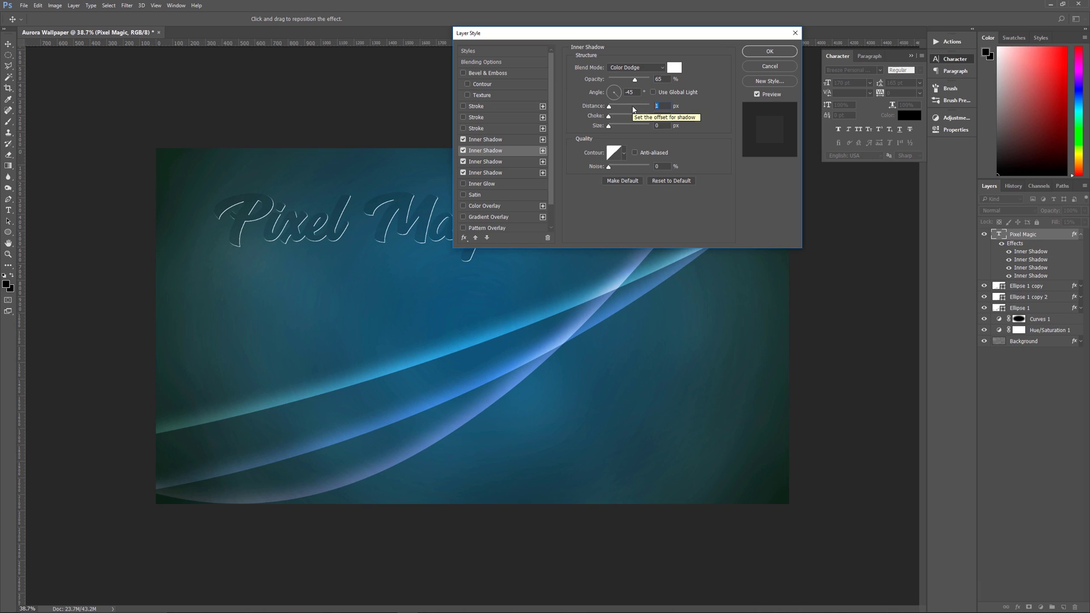
pyautogui.write('6')
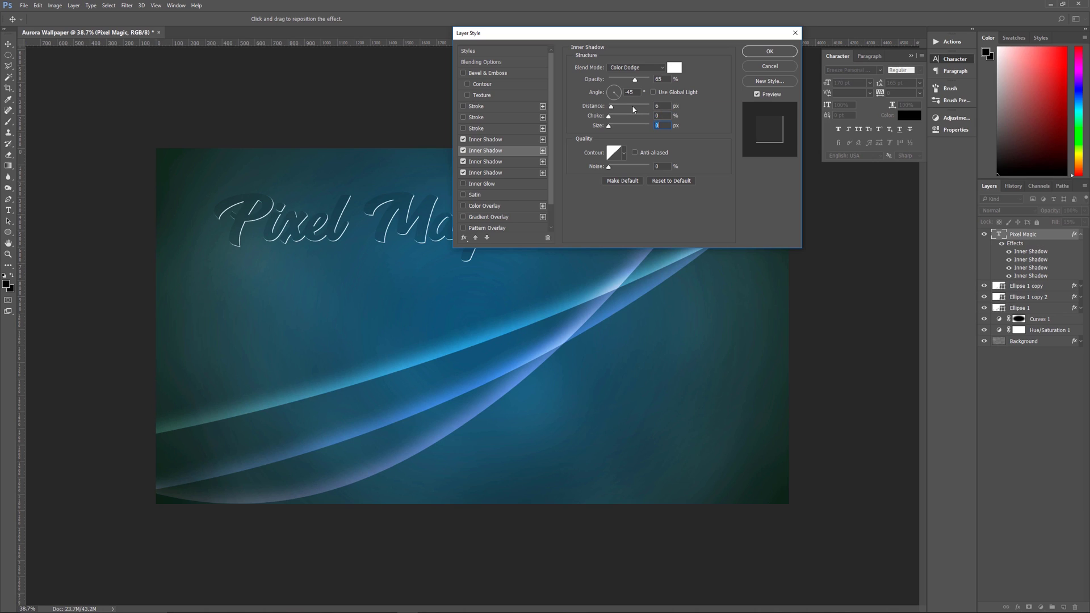
pyautogui.write('10')
# Set the third inner shadow to Overlay blend mode, black color and 25% opacity, and change its light angle
pyautogui.click(515, 161)
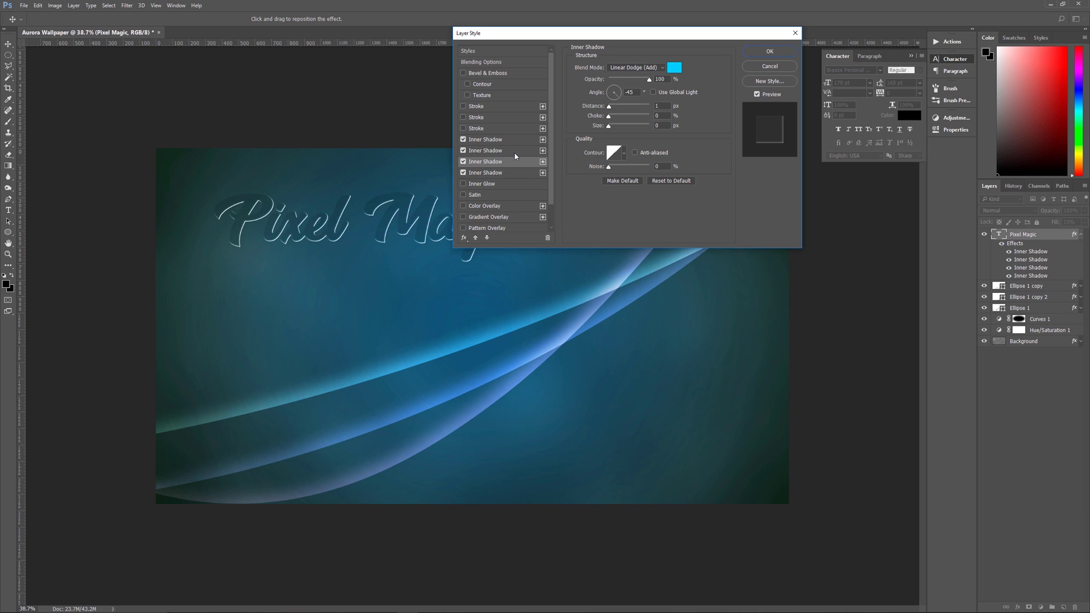
pyautogui.click(637, 71)
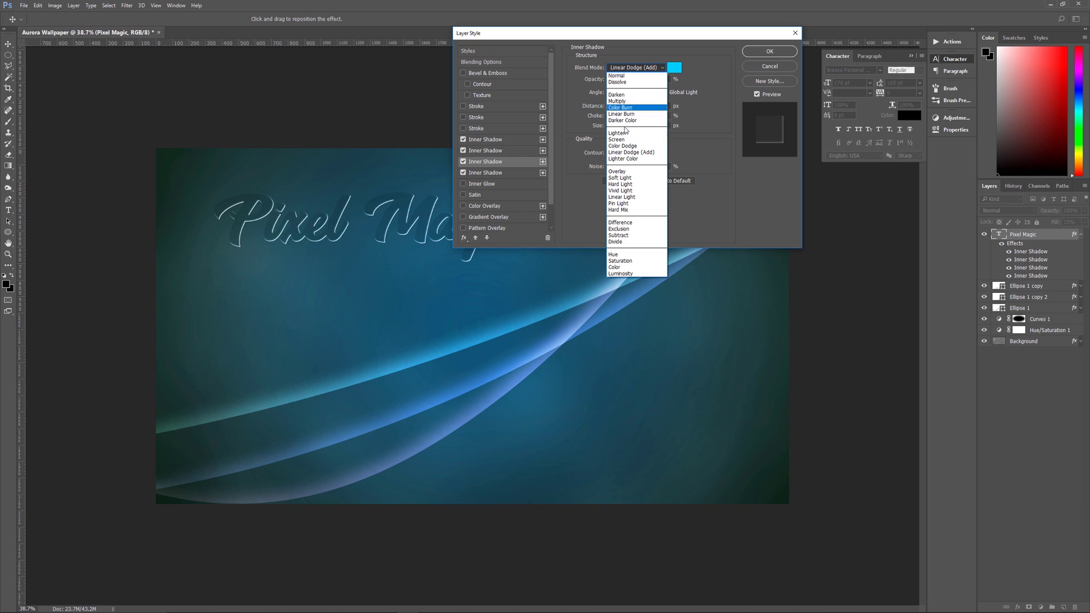
pyautogui.click(628, 172)
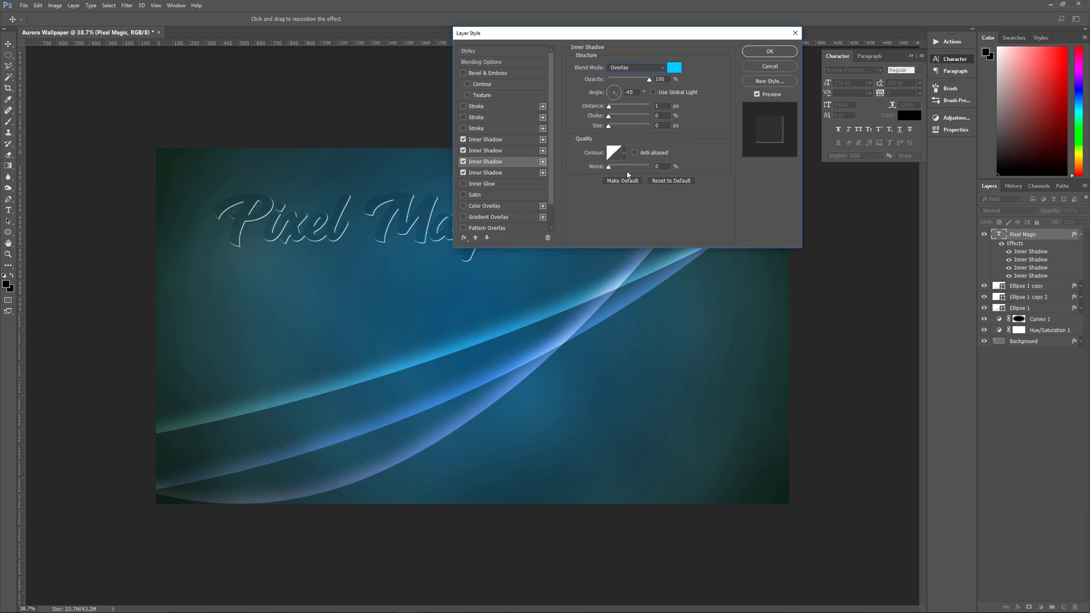
pyautogui.click(675, 68)
pyautogui.click(557, 231)
pyautogui.click(722, 140)
pyautogui.doubleClick(660, 79)
pyautogui.write('25')
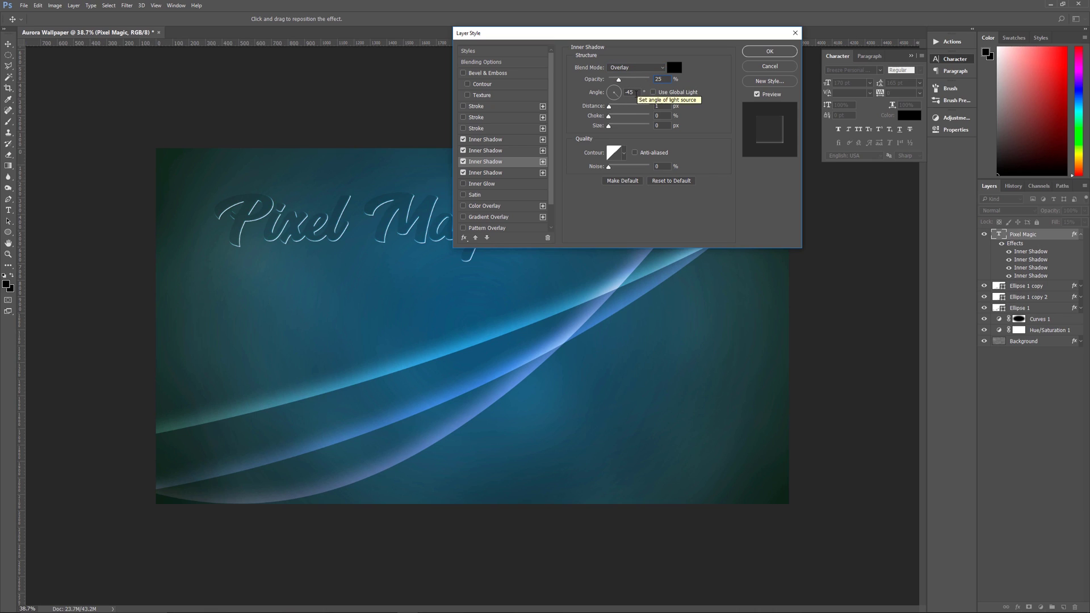
pyautogui.doubleClick(629, 91)
pyautogui.write('13')
# Switch the fourth inner shadow to Overlay blend mode with black #000000 color
pyautogui.click(493, 173)
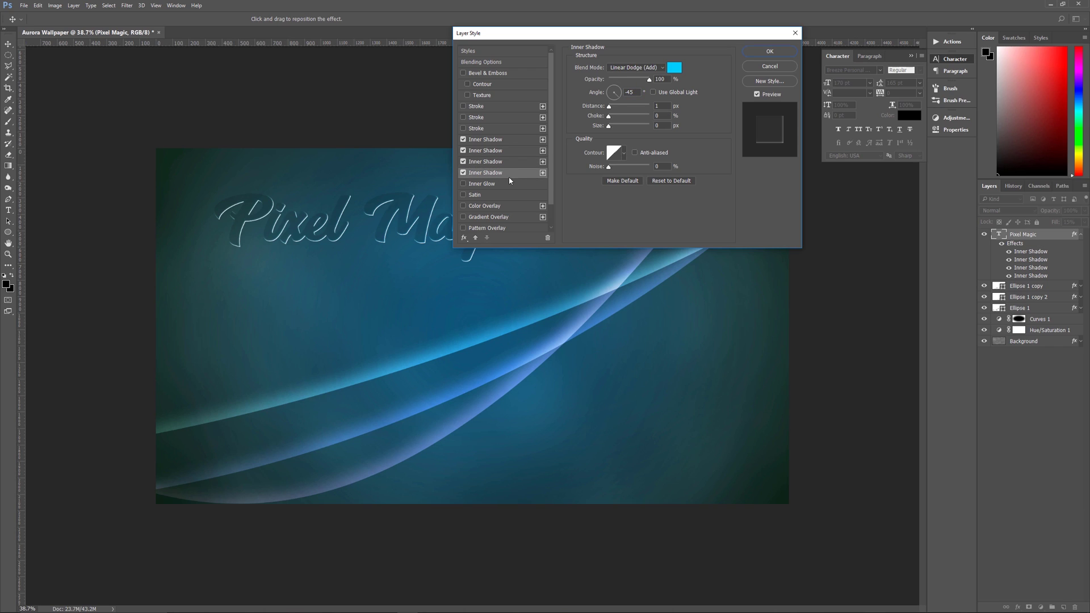
pyautogui.click(626, 68)
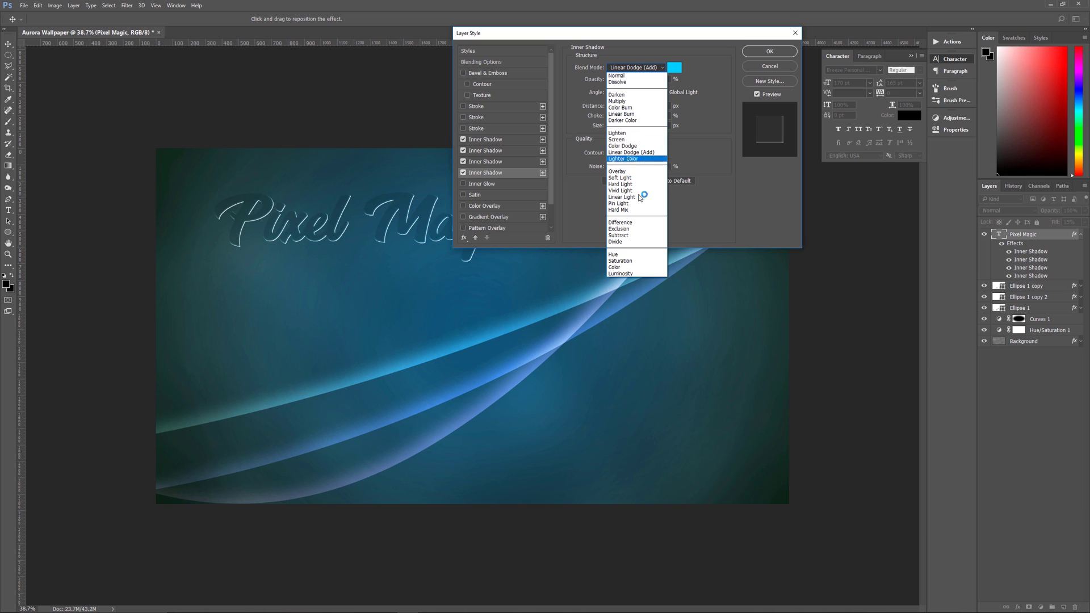
pyautogui.click(621, 172)
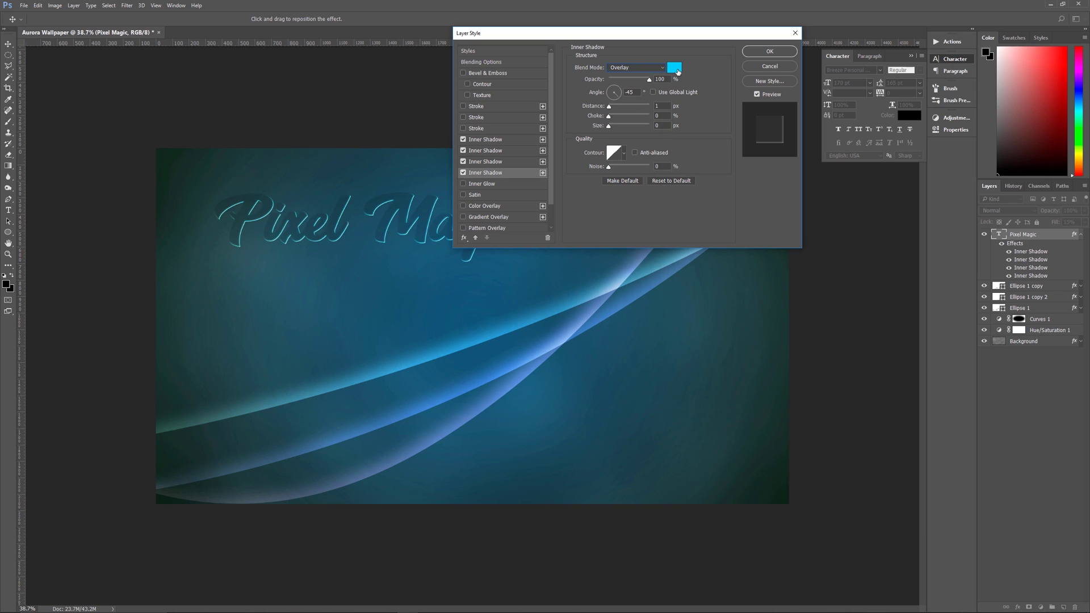
pyautogui.click(678, 71)
pyautogui.write('000000')
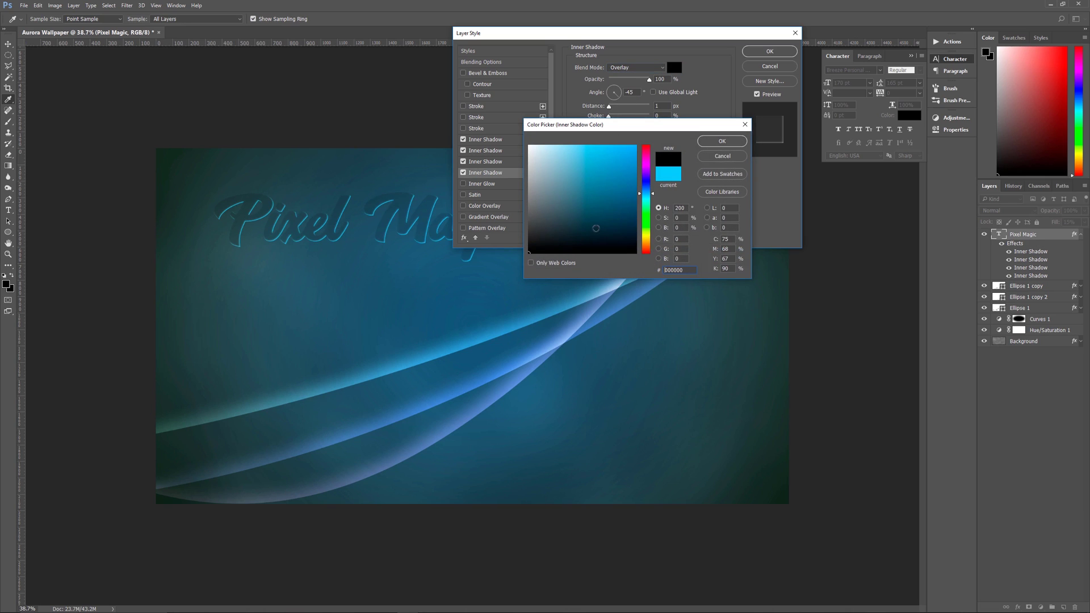
pyautogui.click(722, 141)
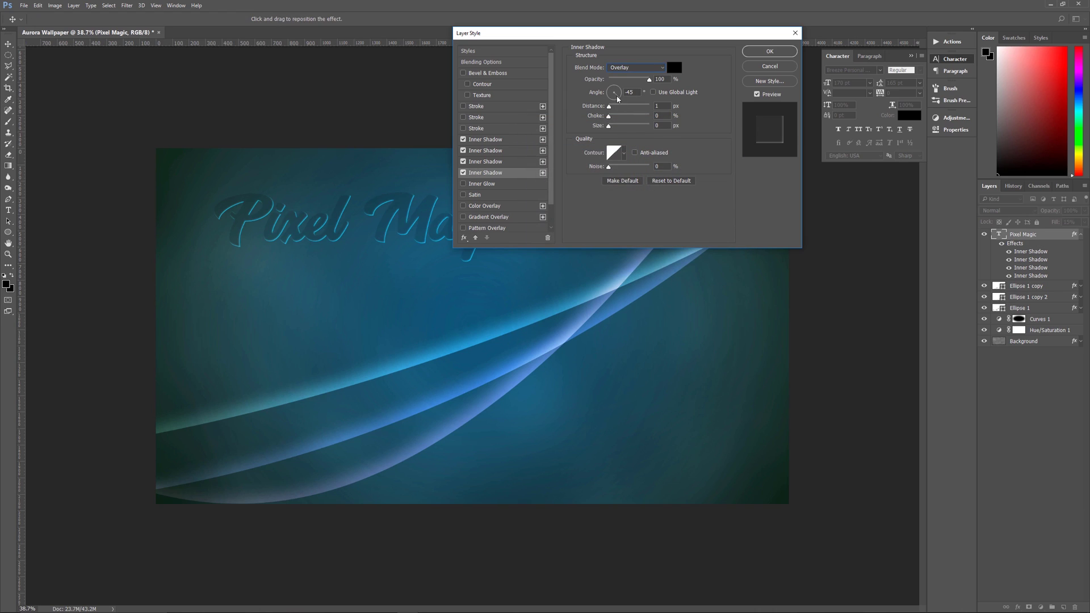
# Set the fourth inner shadow's angle to 135°, opacity to 25%, distance to 10 px and size to 5 px, and apply the layer style
pyautogui.moveTo(636, 92); pyautogui.dragTo(605, 96)
pyautogui.write('135')
pyautogui.moveTo(664, 79); pyautogui.dragTo(644, 79)
pyautogui.write('25')
pyautogui.write('10')
pyautogui.write('5')
pyautogui.click(760, 53)
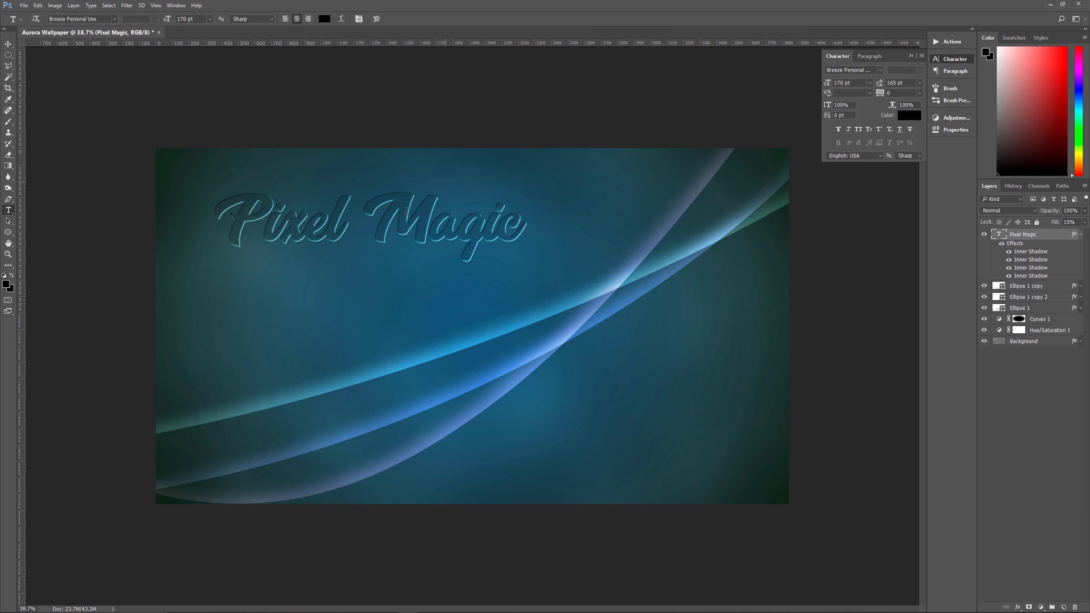
# Collapse the floating character settings to clear the view of the wallpaper
pyautogui.scroll(3, 441, 284)
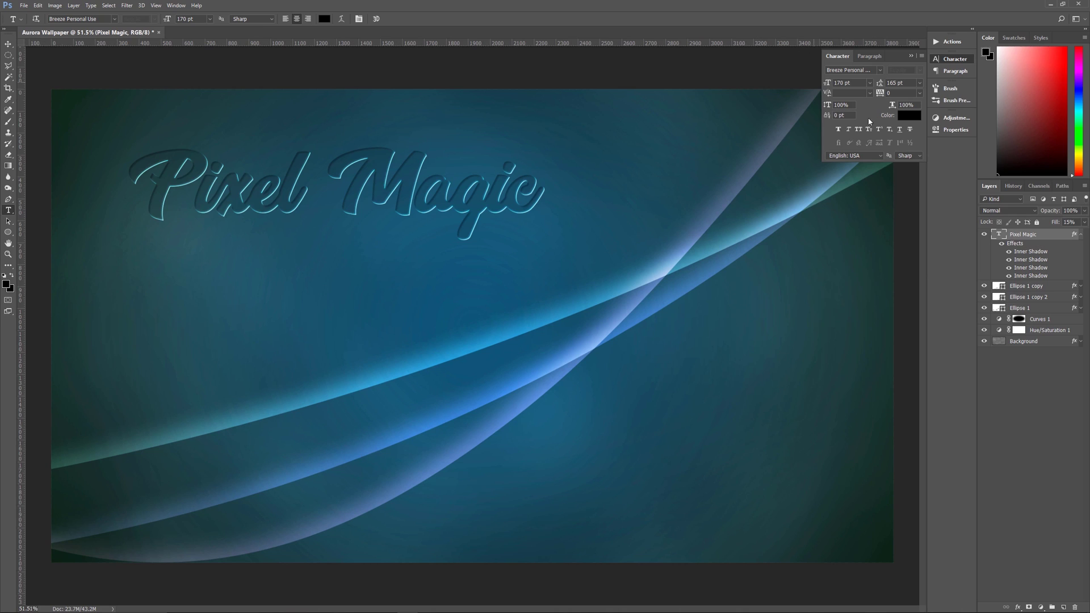
pyautogui.click(911, 56)
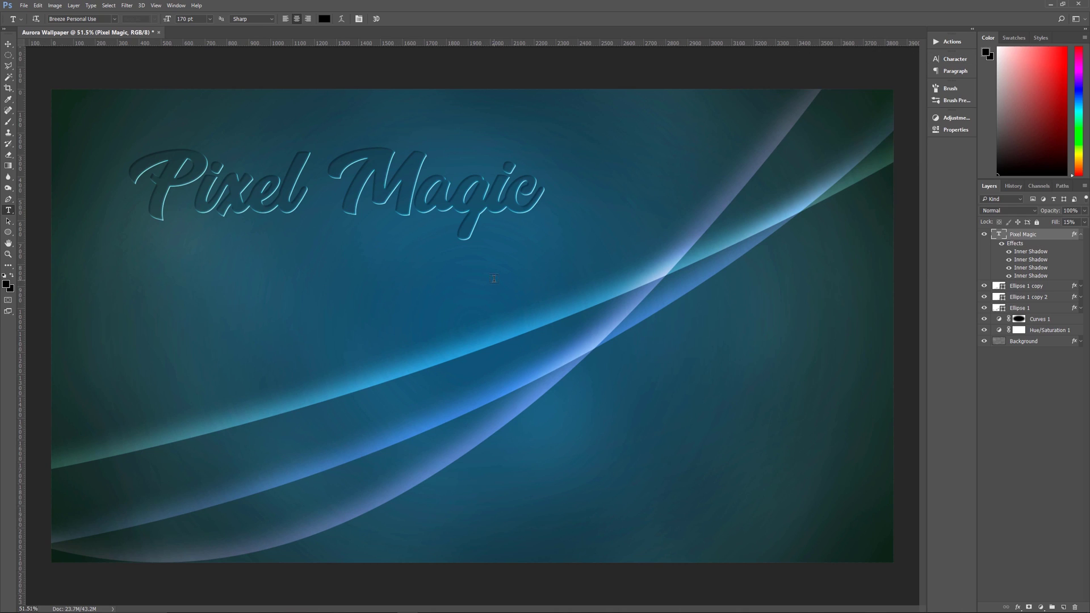